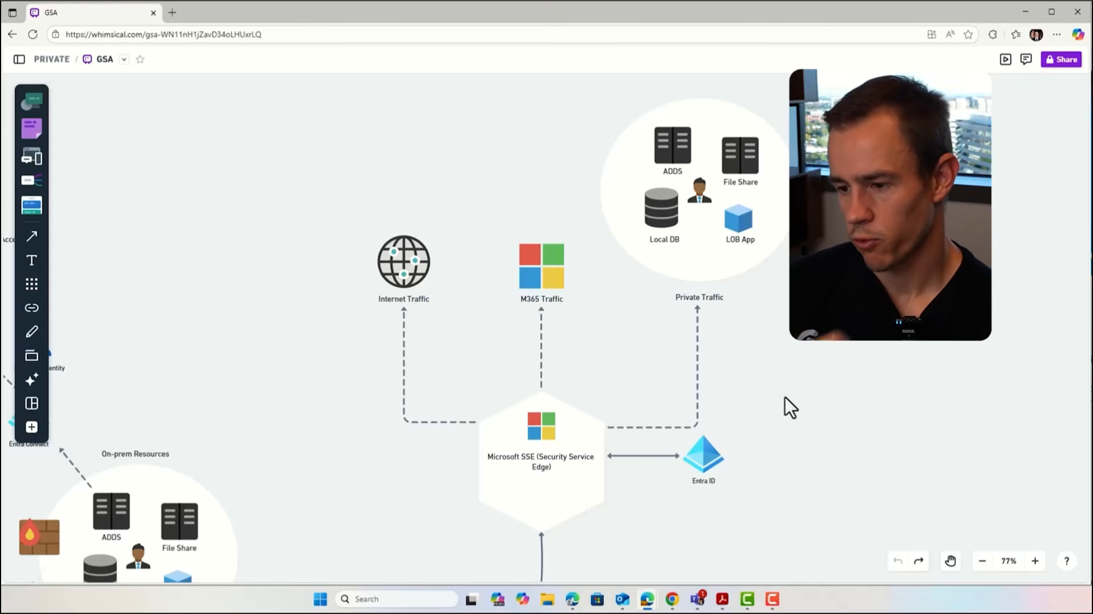
{"action": "scroll", "coordinate": [784, 397], "scroll_direction": "down", "scroll_amount": 3}
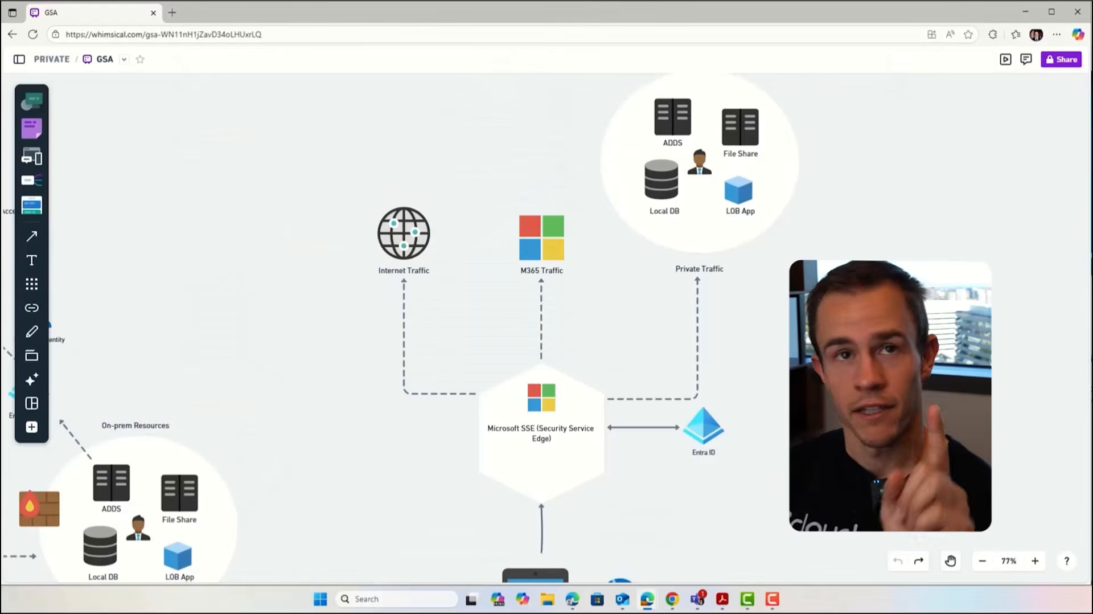
{"action": "scroll", "coordinate": [781, 216], "scroll_direction": "up", "scroll_amount": 2}
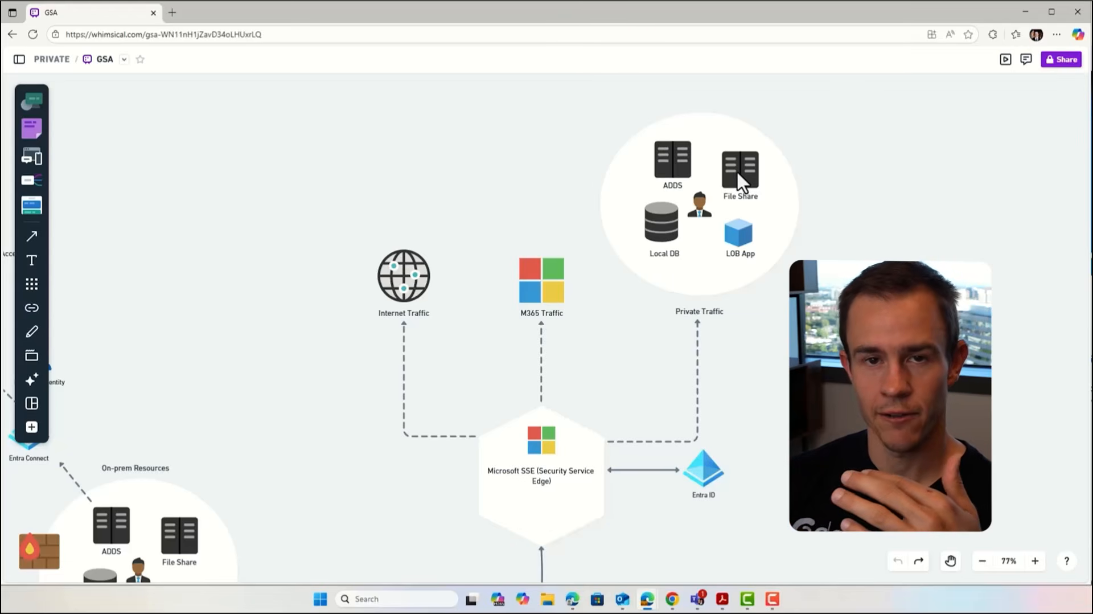
{"action": "scroll", "coordinate": [695, 395], "scroll_direction": "down", "scroll_amount": 3}
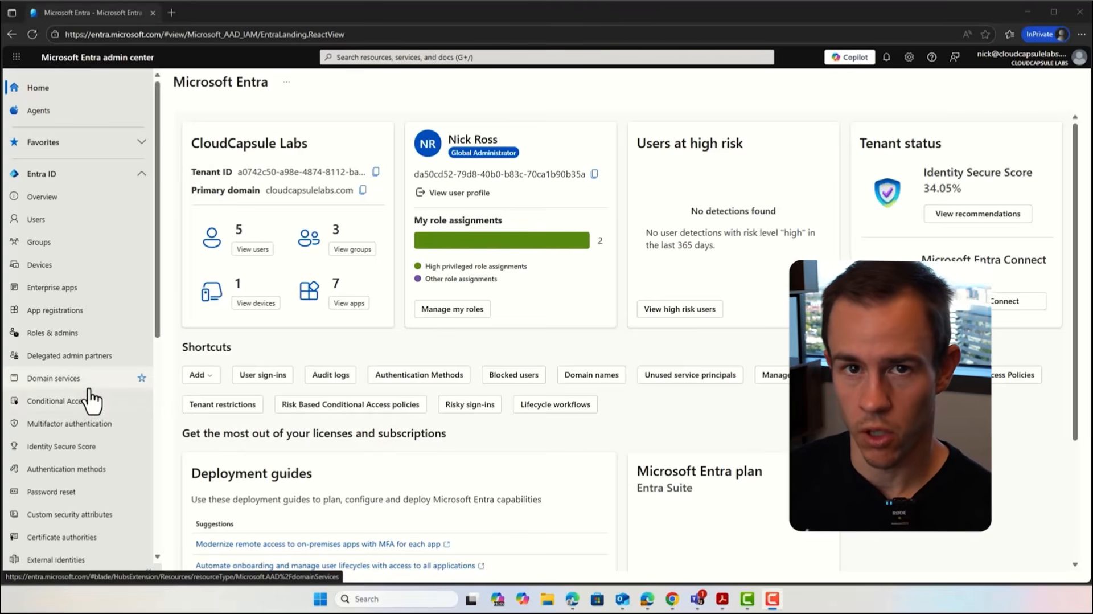
Step: Open the Global Secure Access dashboard in the Microsoft Entra admin center and dismiss its welcome dialog
{"action": "scroll", "coordinate": [86, 383], "scroll_direction": "down", "scroll_amount": 2}
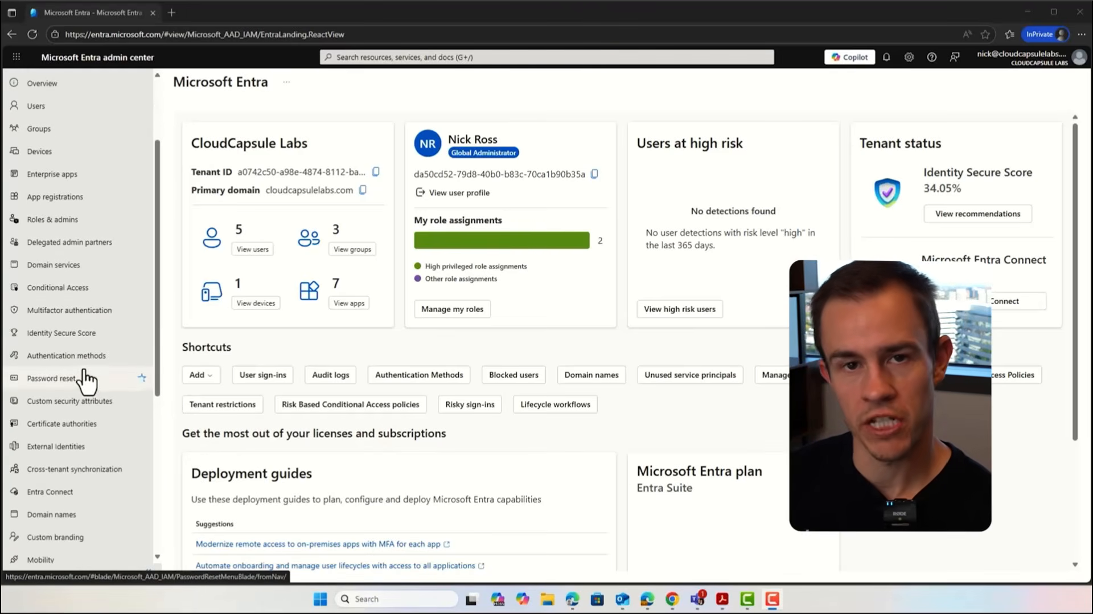
{"action": "scroll", "coordinate": [55, 371], "scroll_direction": "down", "scroll_amount": 3}
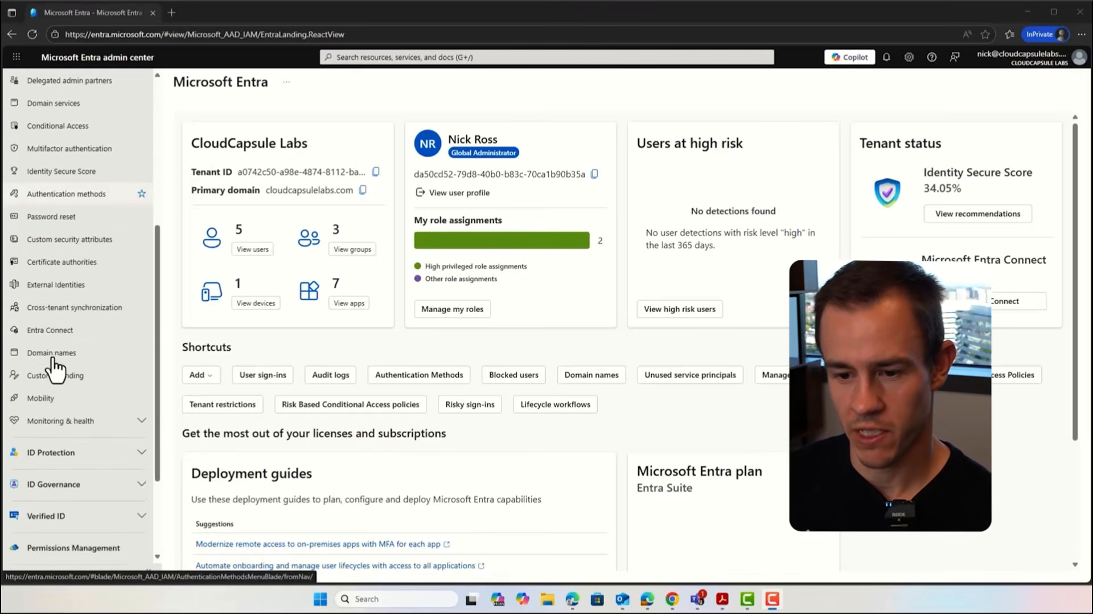
{"action": "scroll", "coordinate": [55, 370], "scroll_direction": "down", "scroll_amount": 3}
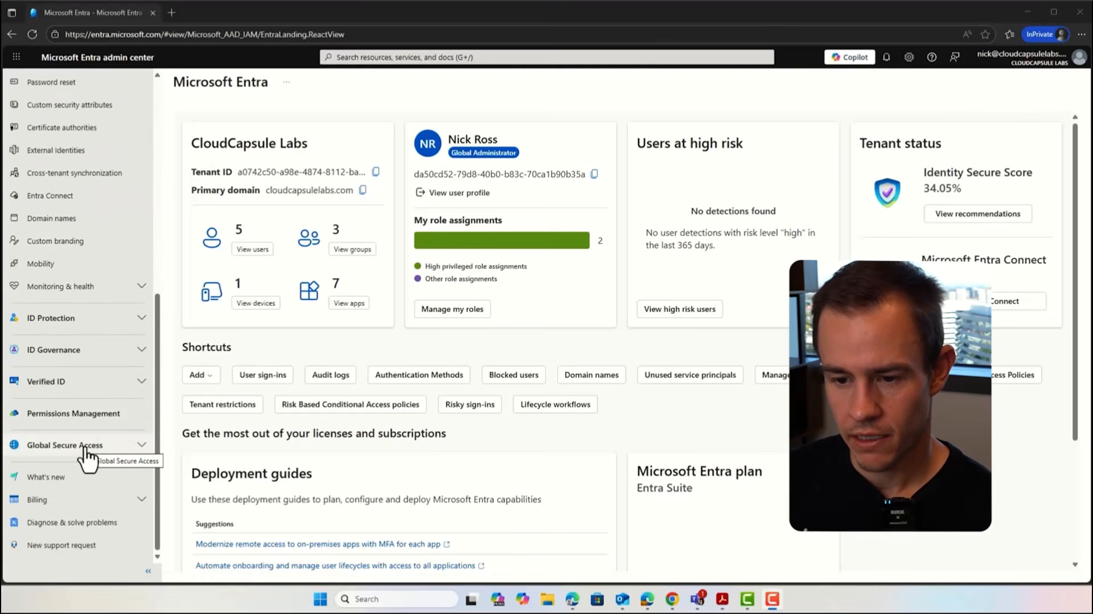
{"action": "left_click", "coordinate": [85, 450]}
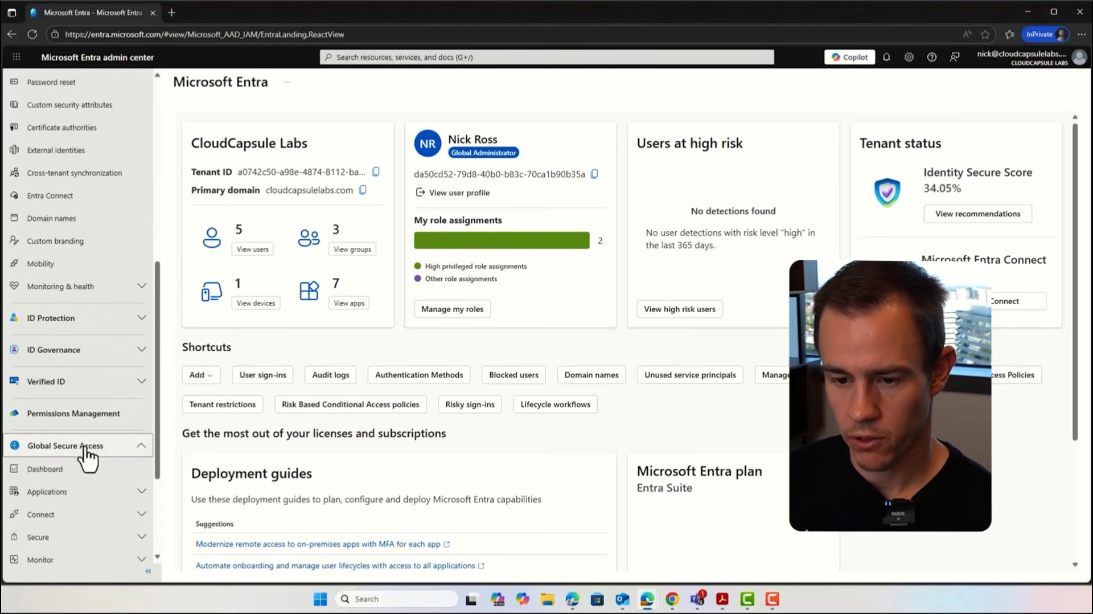
{"action": "left_click", "coordinate": [75, 466]}
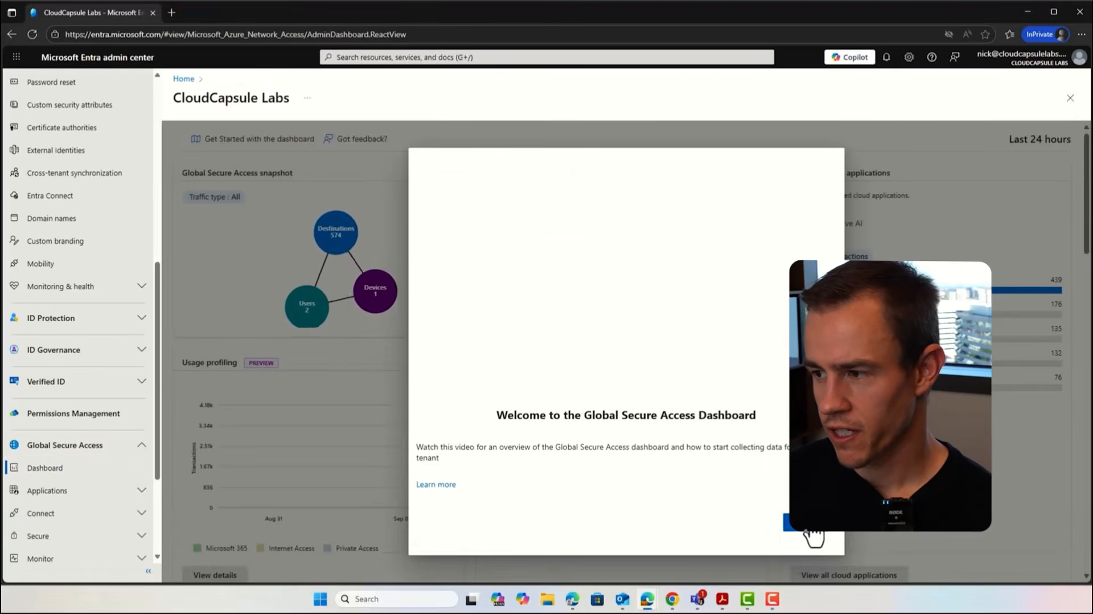
{"action": "left_click", "coordinate": [808, 528]}
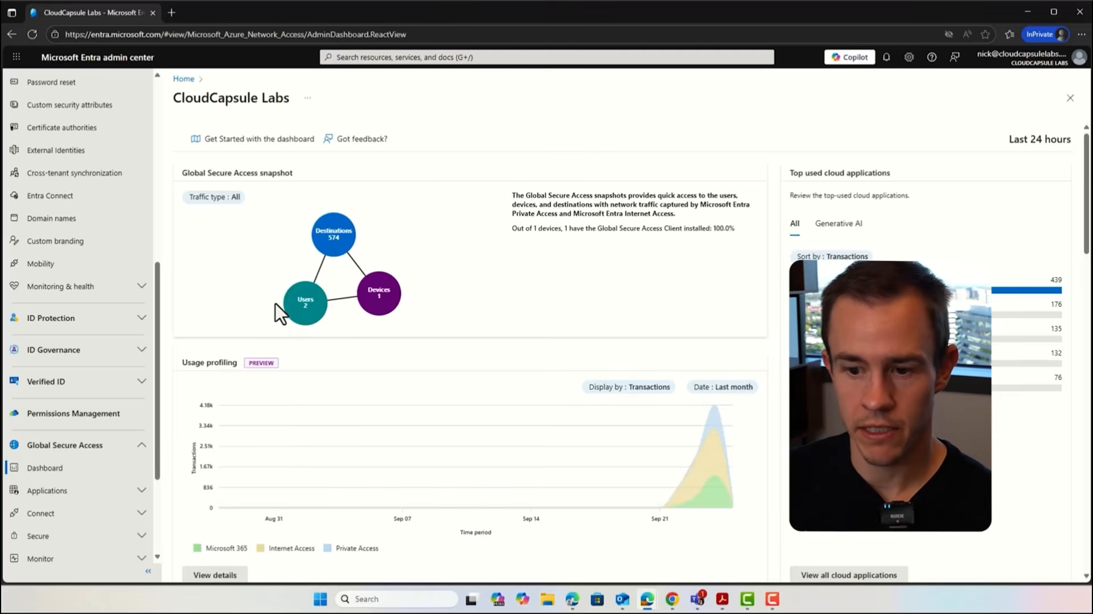
Step: Open the Global Secure Access session management settings and view the Adaptive Access signaling option
{"action": "scroll", "coordinate": [139, 466], "scroll_direction": "down", "scroll_amount": 1}
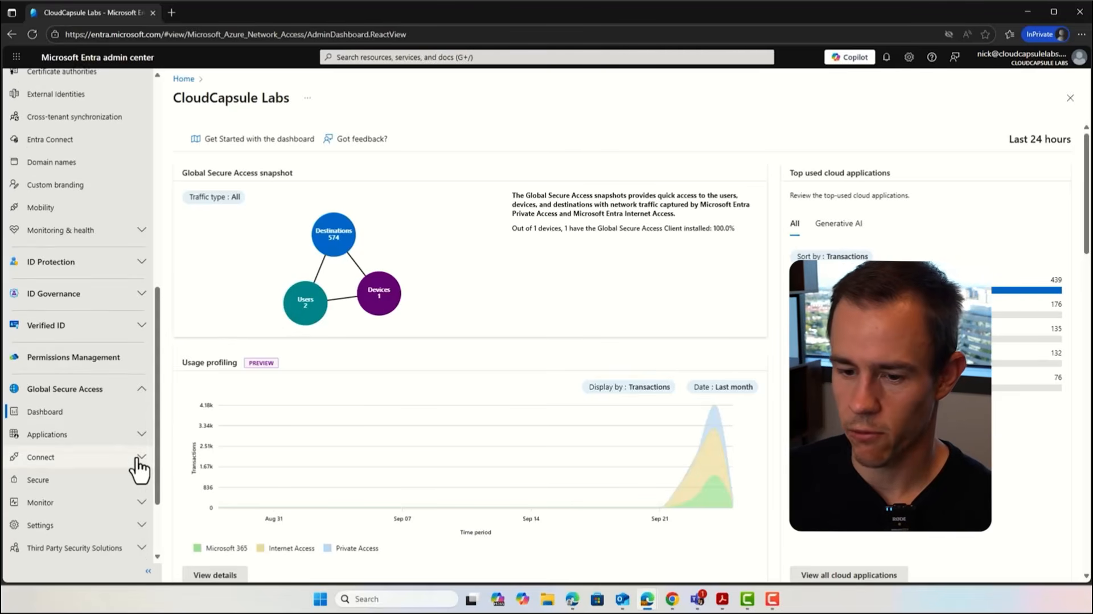
{"action": "scroll", "coordinate": [139, 464], "scroll_direction": "down", "scroll_amount": 2}
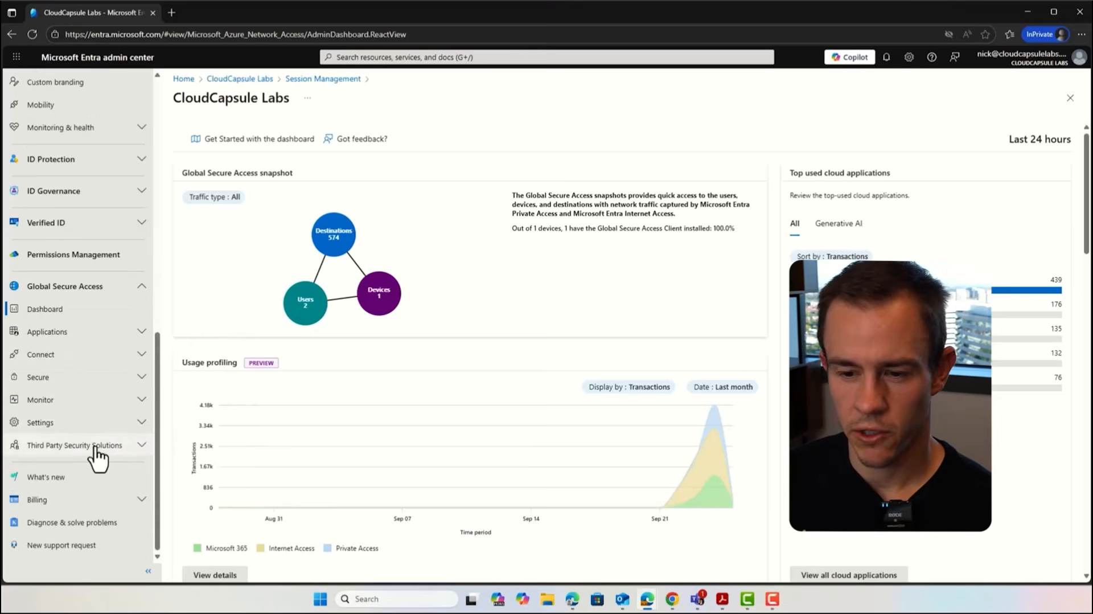
{"action": "left_click", "coordinate": [67, 424]}
{"action": "left_click", "coordinate": [65, 445]}
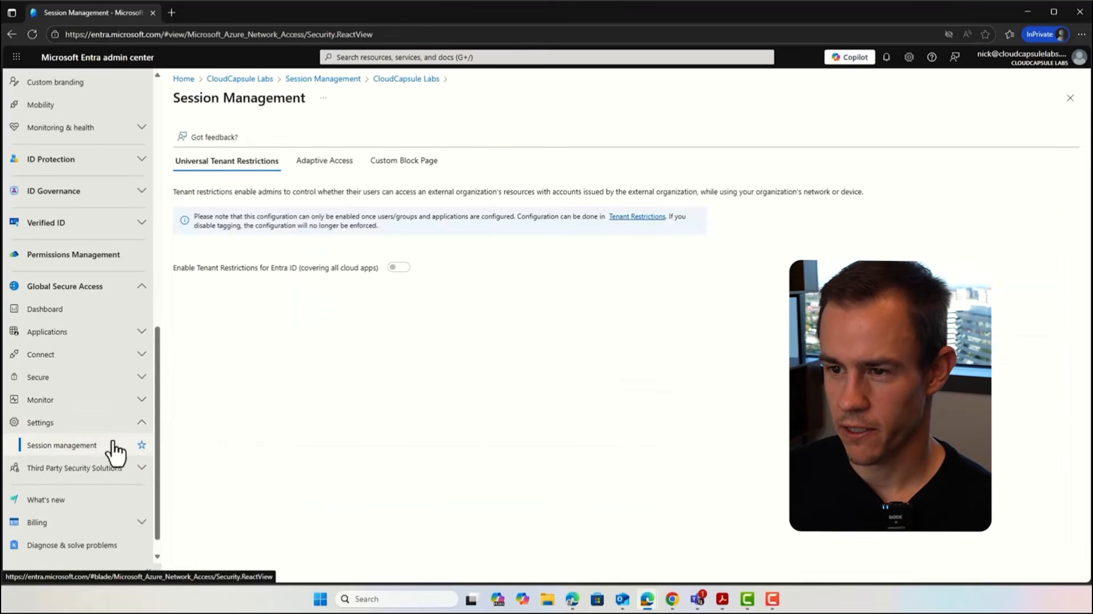
{"action": "left_click", "coordinate": [344, 164]}
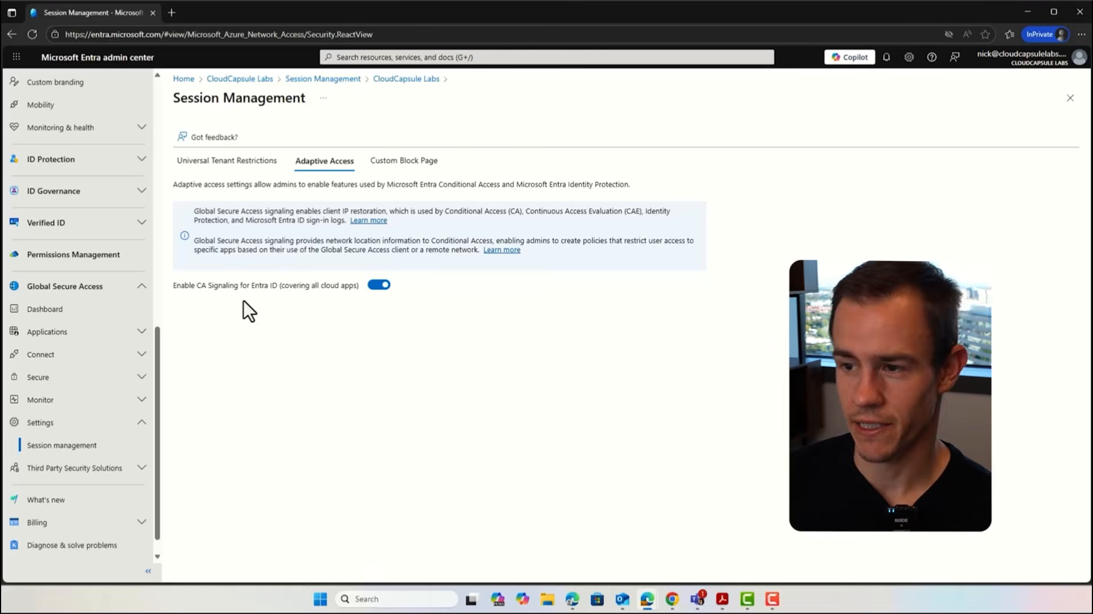
Step: Open the traffic forwarding profiles and review the Microsoft traffic profile's user and group assignments
{"action": "left_click", "coordinate": [79, 356]}
{"action": "left_click", "coordinate": [74, 377]}
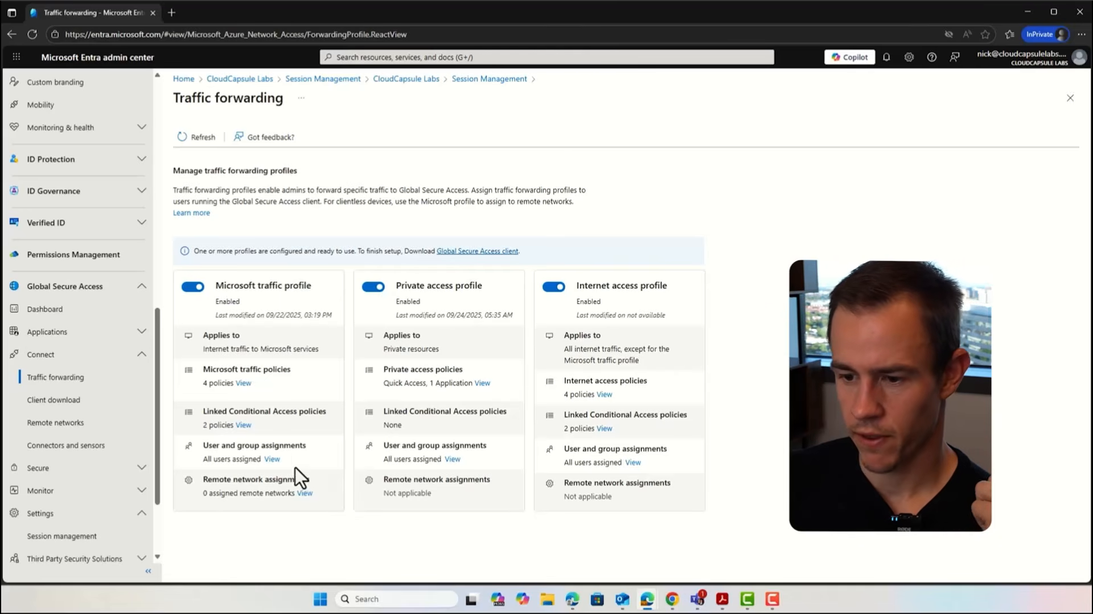
{"action": "left_click", "coordinate": [272, 459]}
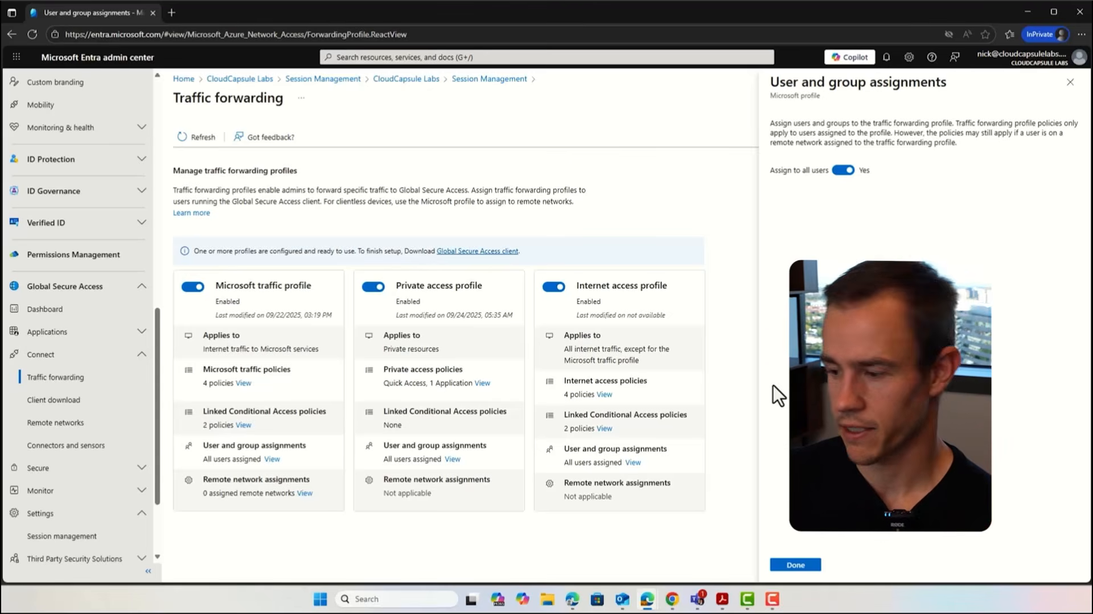
{"action": "left_click", "coordinate": [808, 566]}
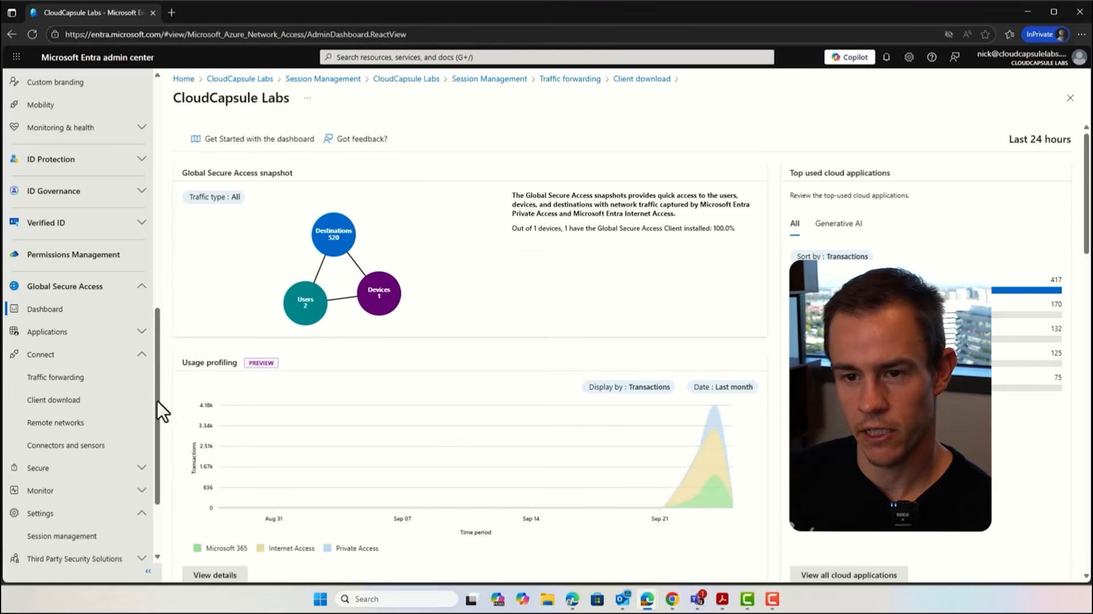
Step: Start a new Conditional Access policy and name it "Require GSA Client"
{"action": "scroll", "coordinate": [64, 390], "scroll_direction": "up", "scroll_amount": 5}
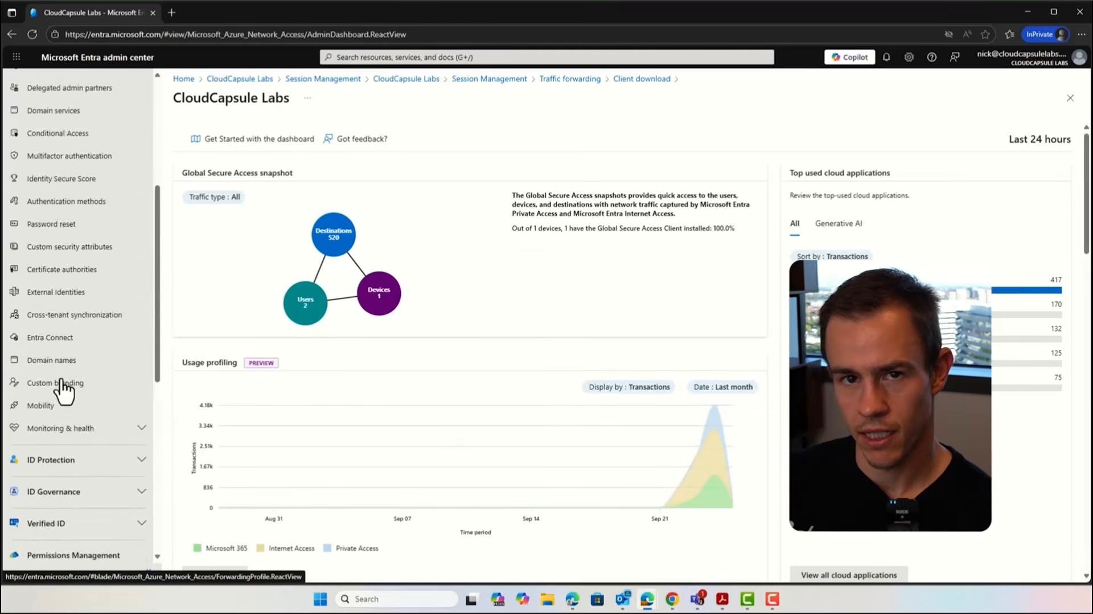
{"action": "left_click", "coordinate": [79, 175]}
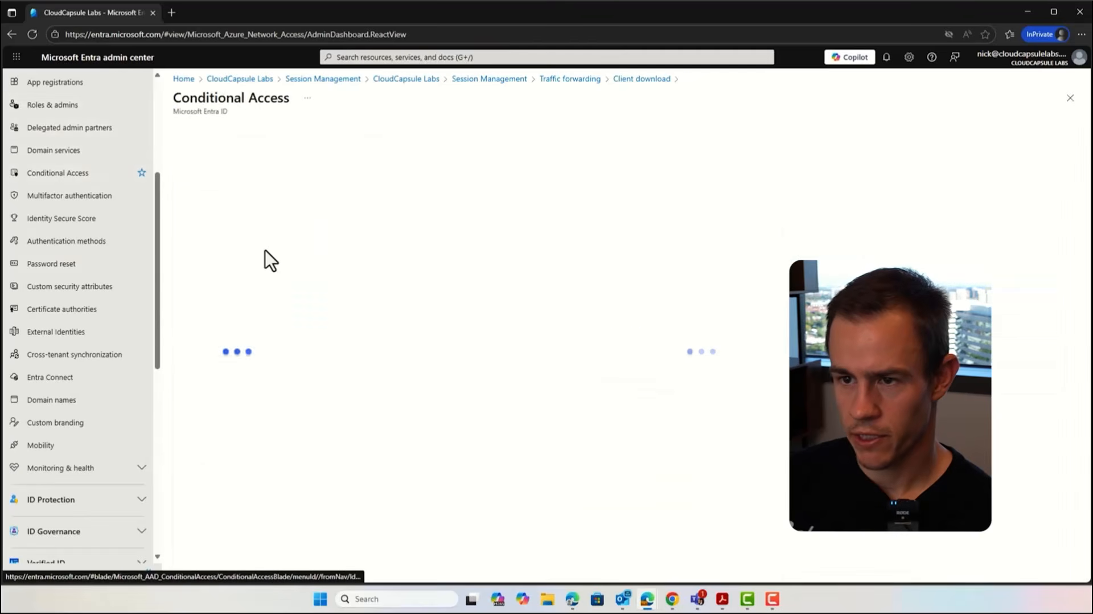
{"action": "left_click", "coordinate": [225, 162]}
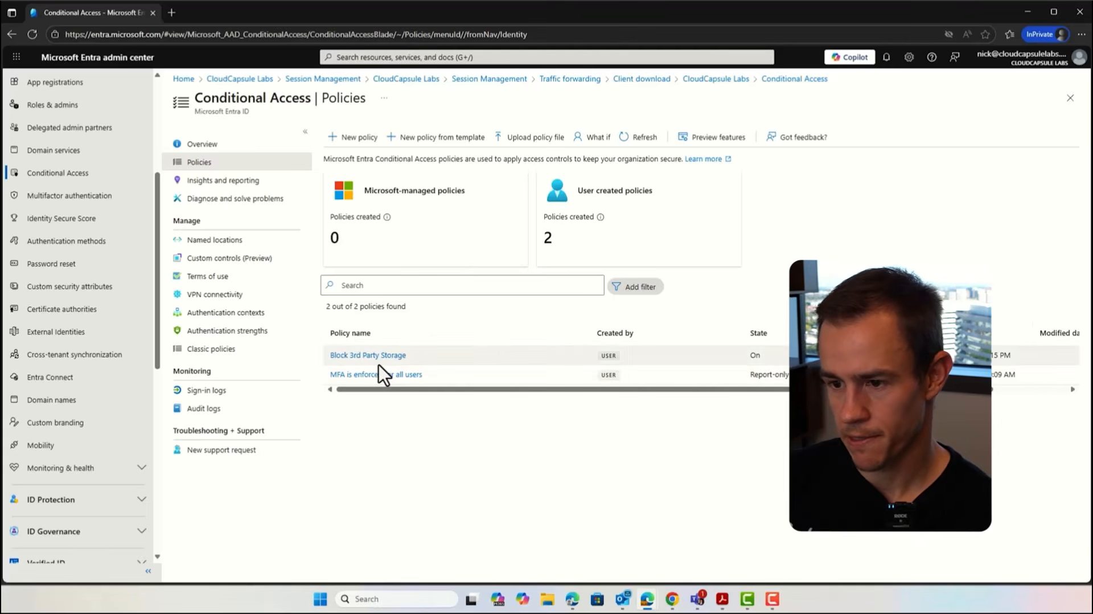
{"action": "left_click", "coordinate": [354, 138]}
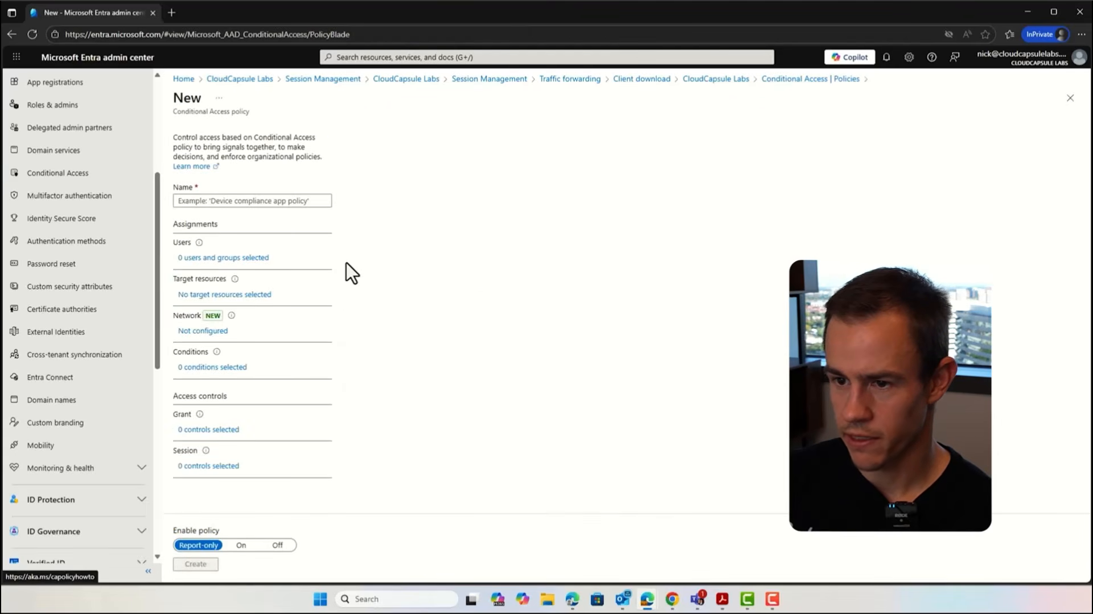
{"action": "left_click", "coordinate": [296, 199]}
{"action": "type", "text": "Requi"}
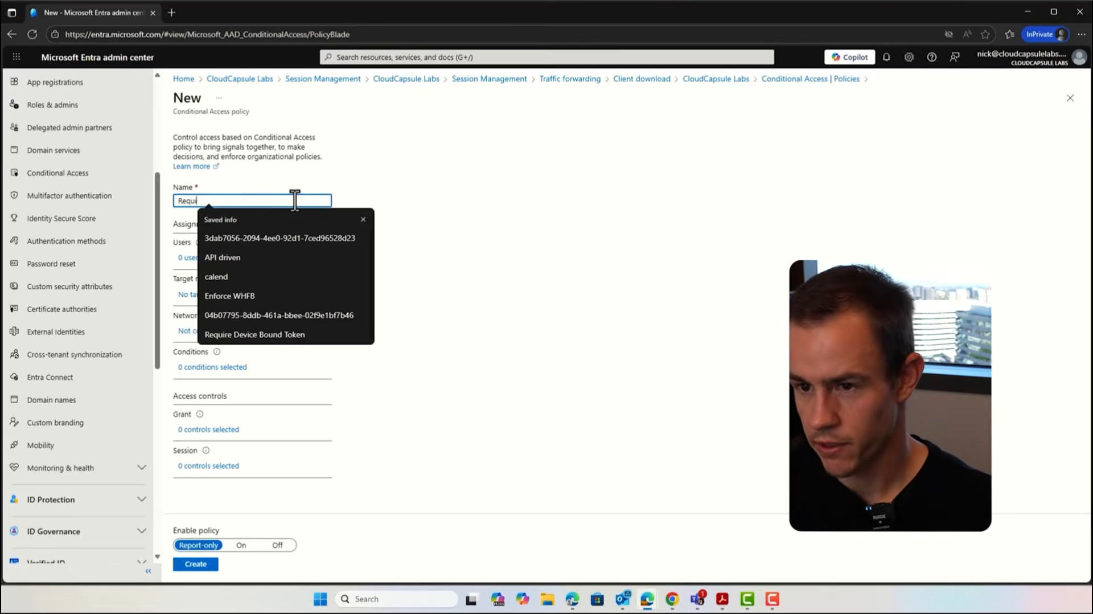
{"action": "type", "text": "re GSA Client"}
Step: Include only the administrator's own user account in the policy's user assignment through specific users and groups
{"action": "left_click", "coordinate": [228, 260]}
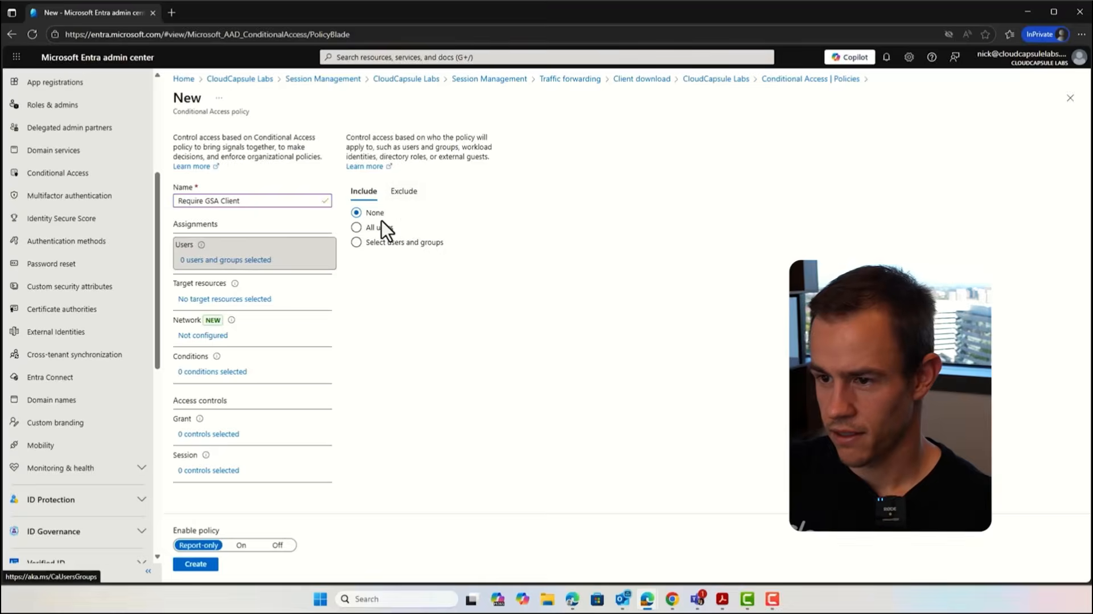
{"action": "left_click", "coordinate": [384, 242]}
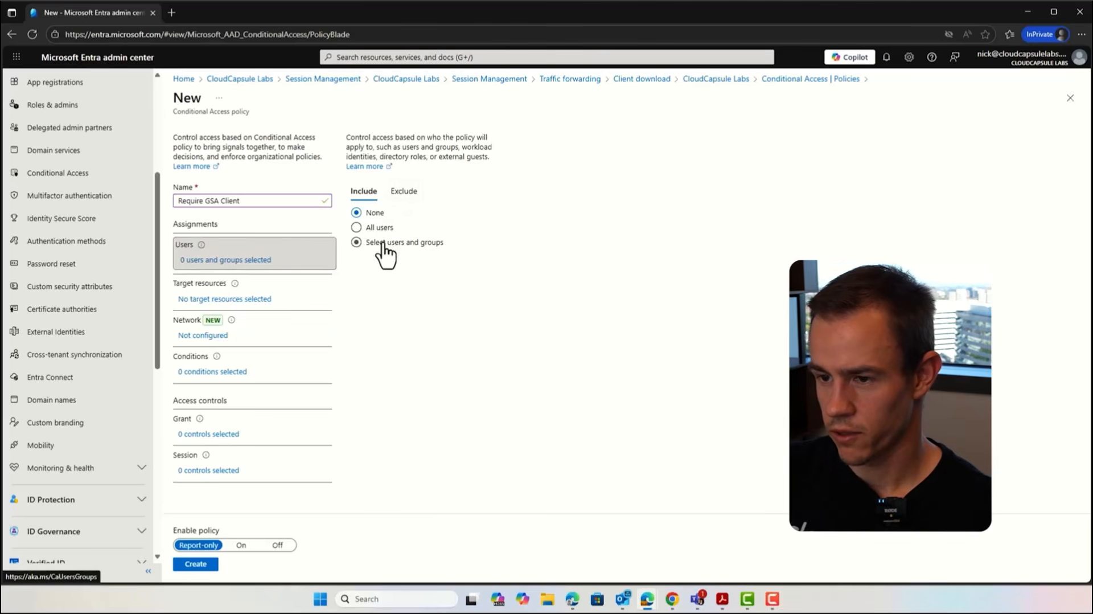
{"action": "left_click", "coordinate": [391, 299]}
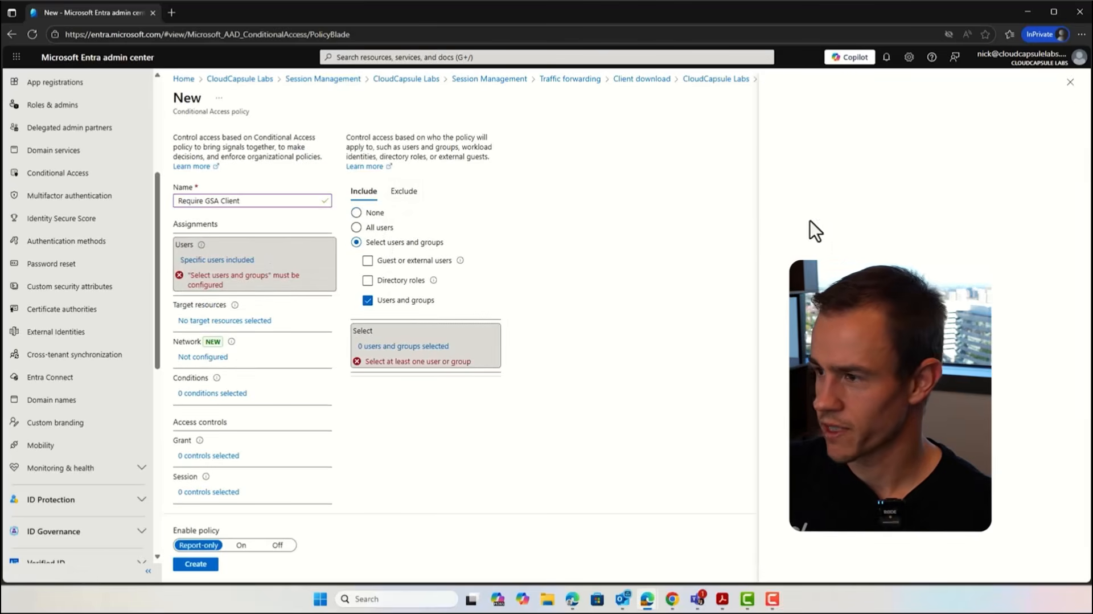
{"action": "left_click", "coordinate": [650, 168]}
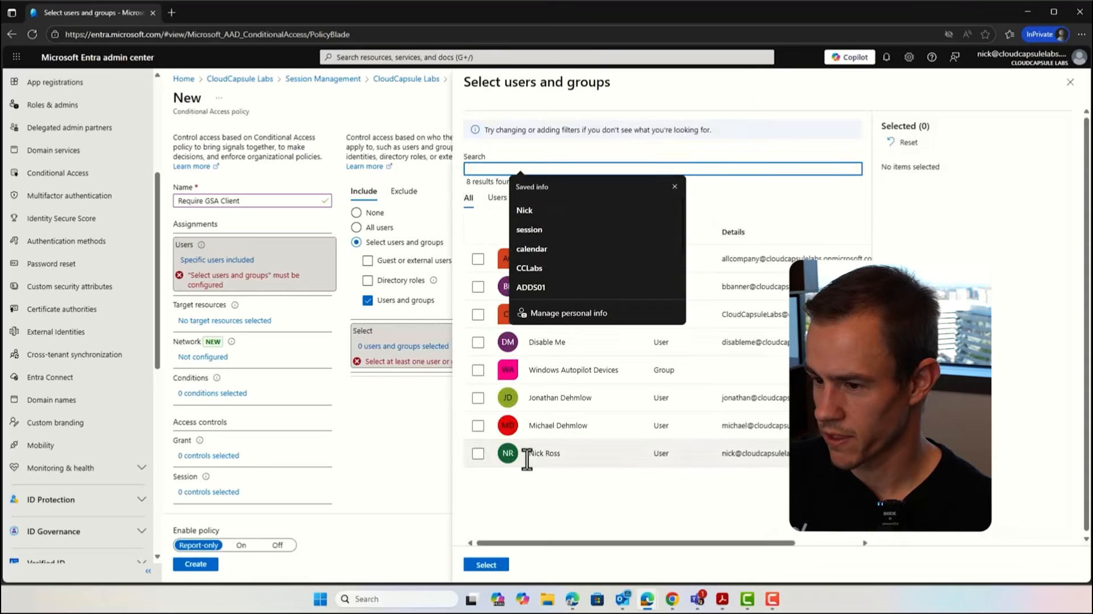
{"action": "left_click", "coordinate": [486, 453]}
{"action": "left_click", "coordinate": [486, 564]}
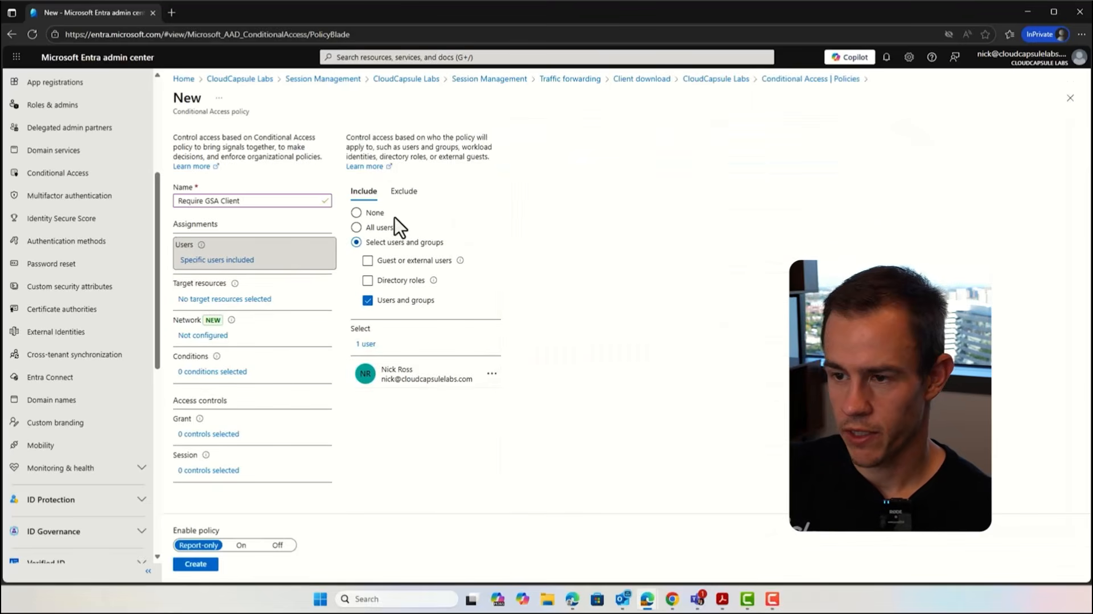
{"action": "left_click", "coordinate": [404, 191]}
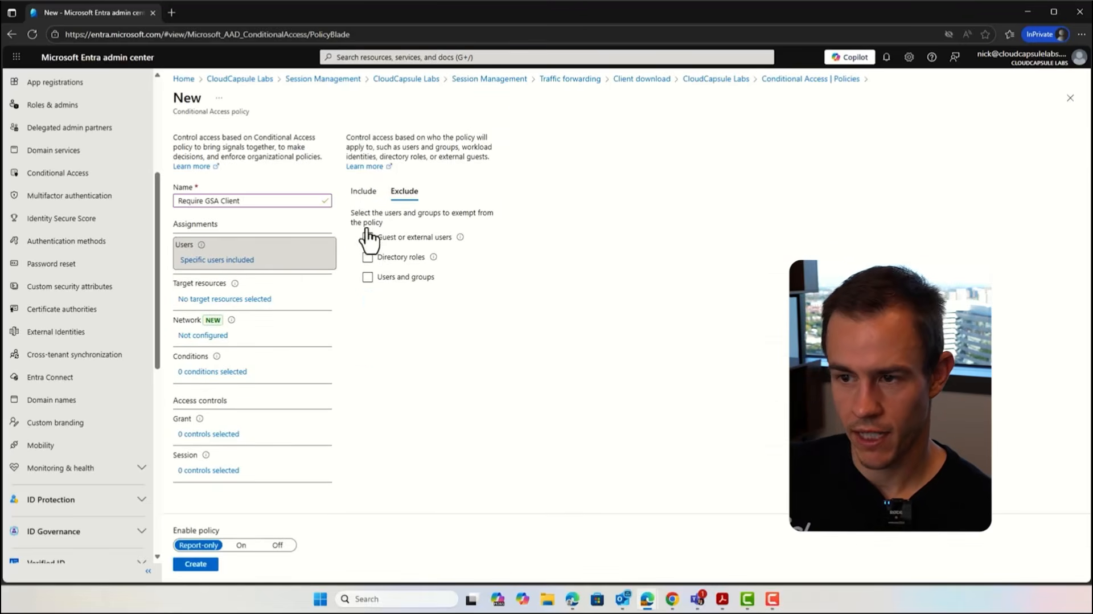
{"action": "left_click", "coordinate": [363, 191]}
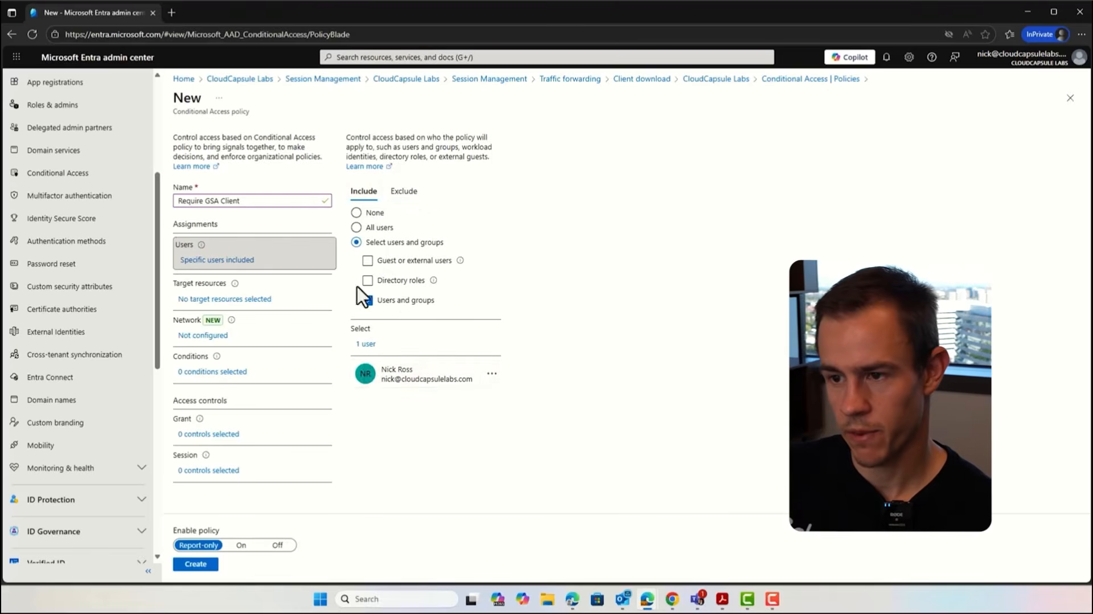
{"action": "left_click", "coordinate": [405, 191]}
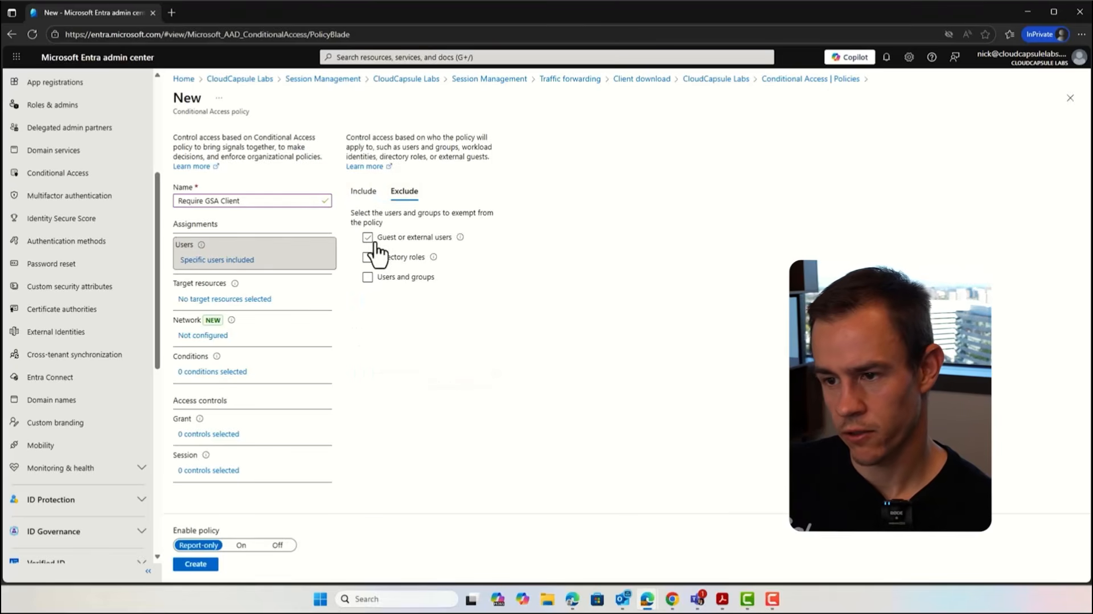
{"action": "left_click", "coordinate": [374, 242]}
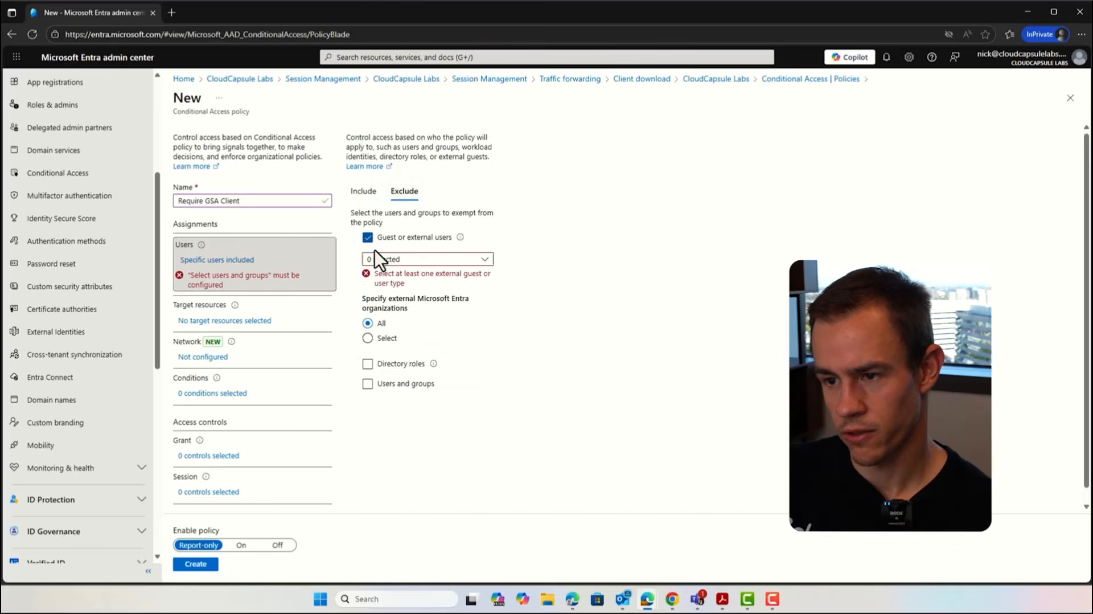
{"action": "left_click", "coordinate": [428, 259]}
{"action": "left_click", "coordinate": [419, 348]}
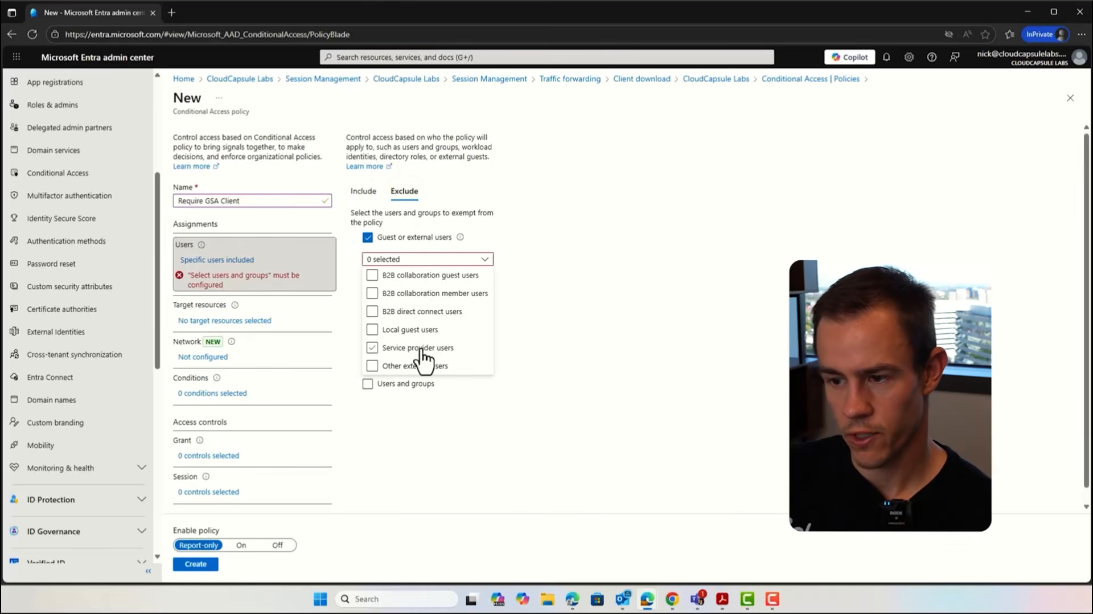
{"action": "left_click", "coordinate": [421, 263]}
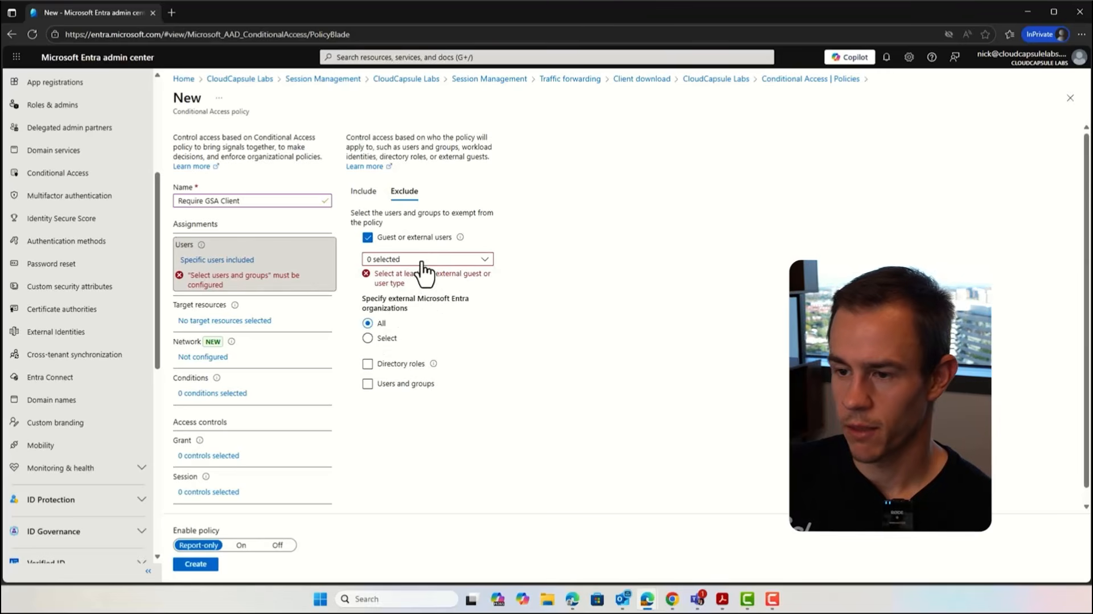
{"action": "left_click", "coordinate": [367, 237]}
{"action": "left_click", "coordinate": [364, 191]}
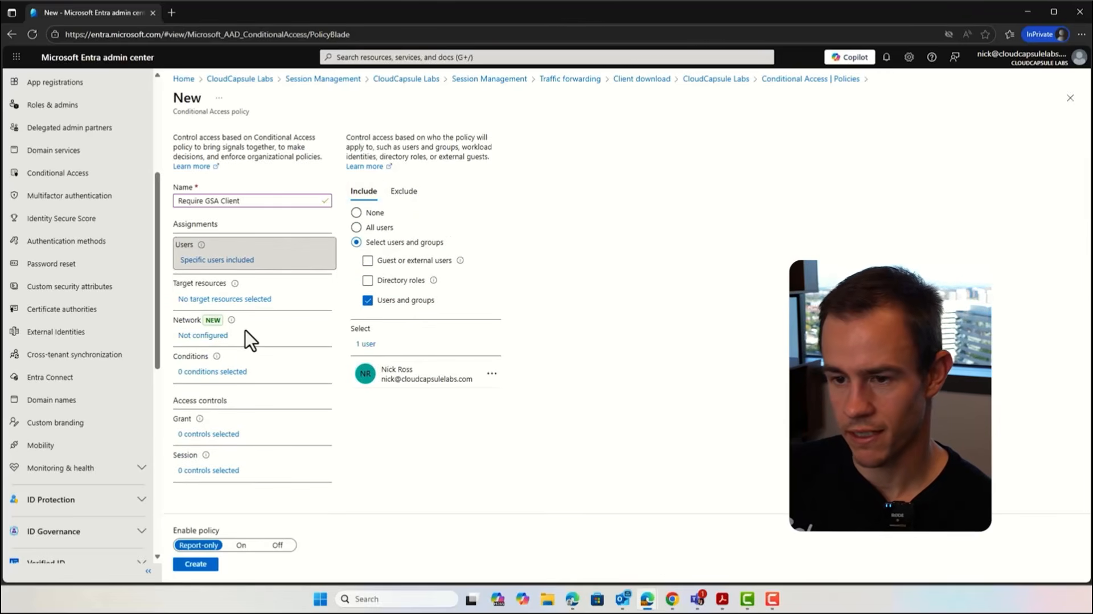
Step: Target all resources and configure the network assignment to include any network or location while excluding all Compliant Network locations
{"action": "left_click", "coordinate": [245, 296]}
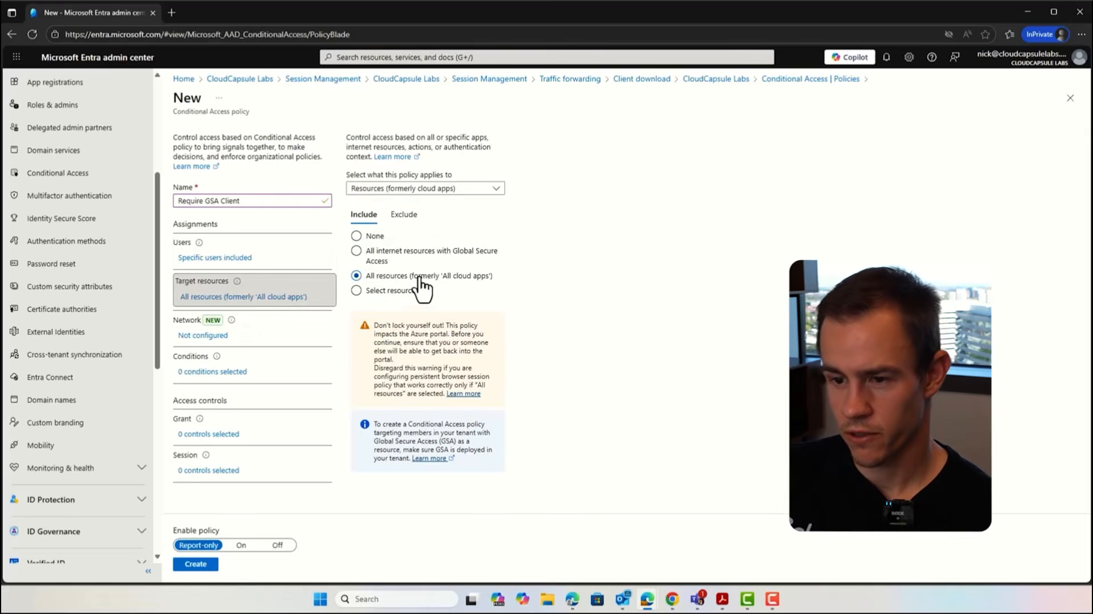
{"action": "left_click", "coordinate": [206, 334]}
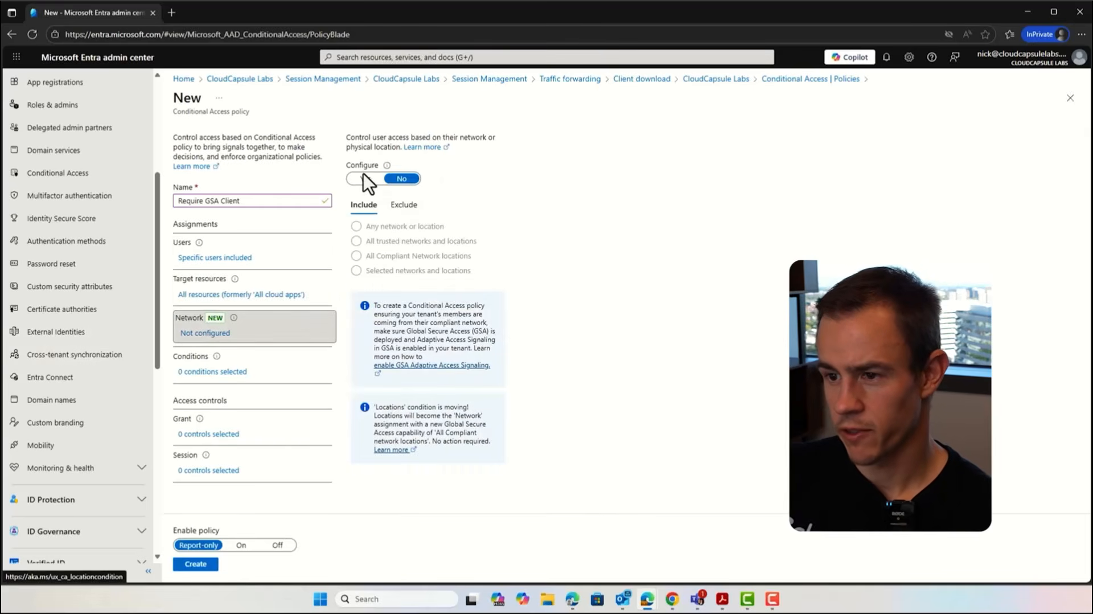
{"action": "left_click", "coordinate": [364, 178]}
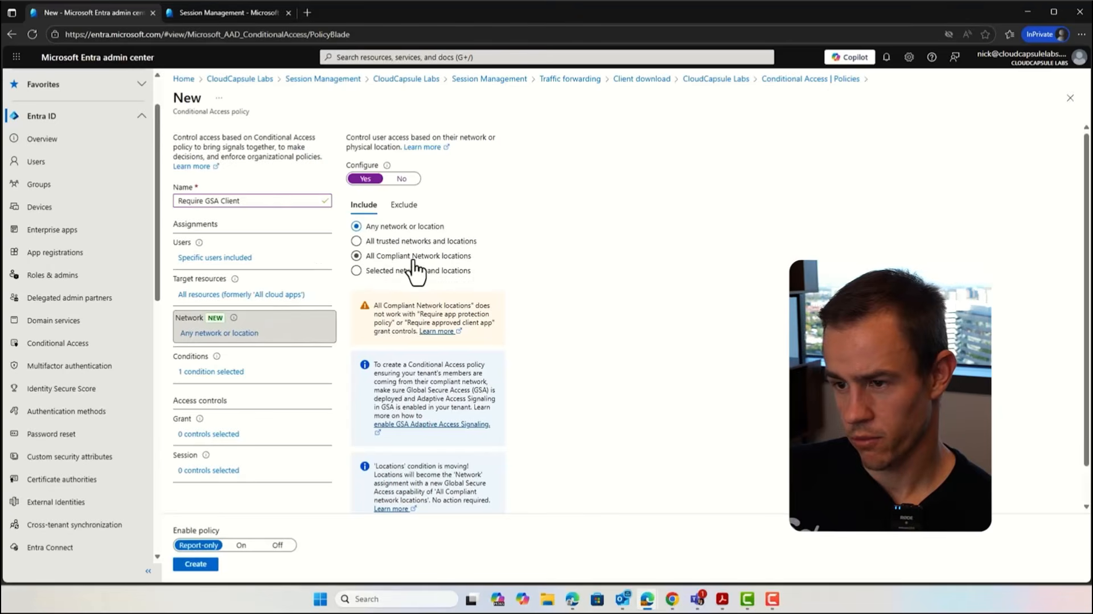
{"action": "left_click", "coordinate": [442, 257]}
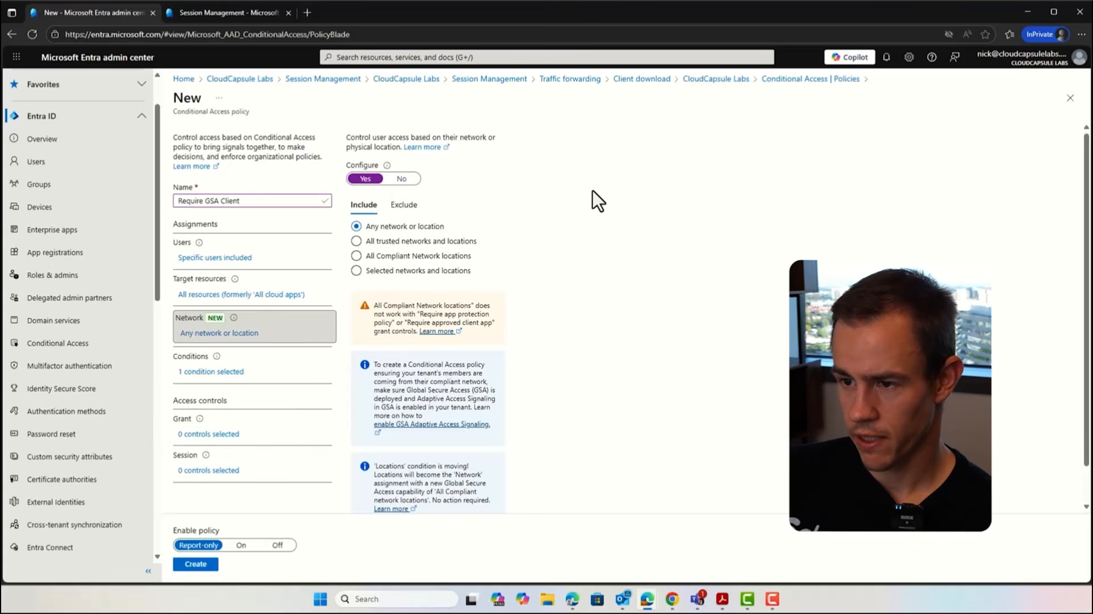
{"action": "left_click", "coordinate": [405, 205]}
{"action": "left_click", "coordinate": [358, 255]}
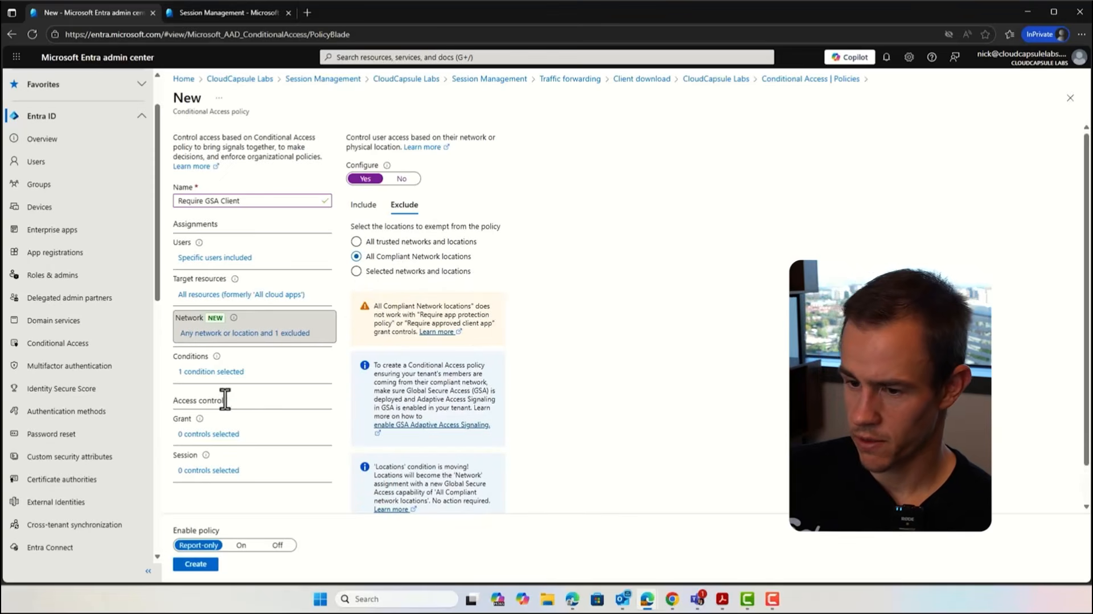
Step: Set the grant control to block access and create the policy with its enable state set to On
{"action": "left_click", "coordinate": [220, 434]}
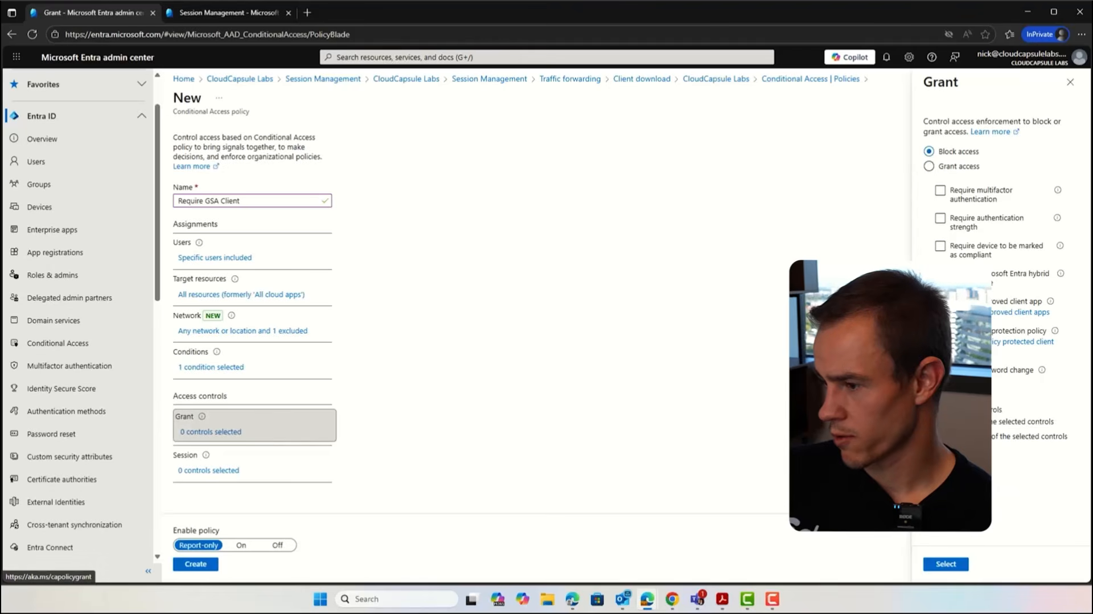
{"action": "left_click", "coordinate": [945, 564]}
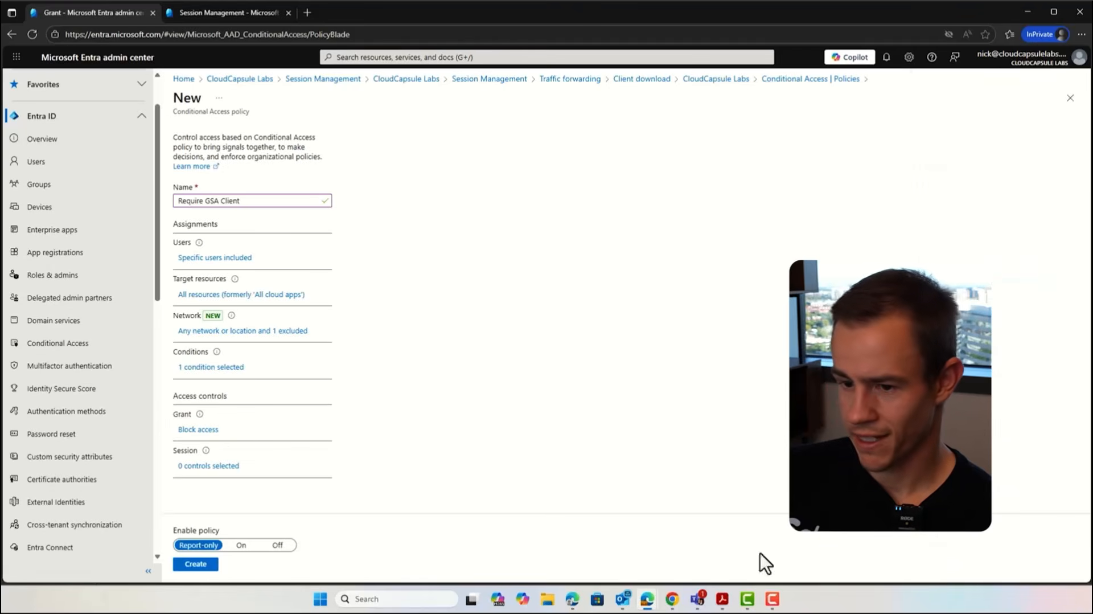
{"action": "left_click", "coordinate": [241, 545]}
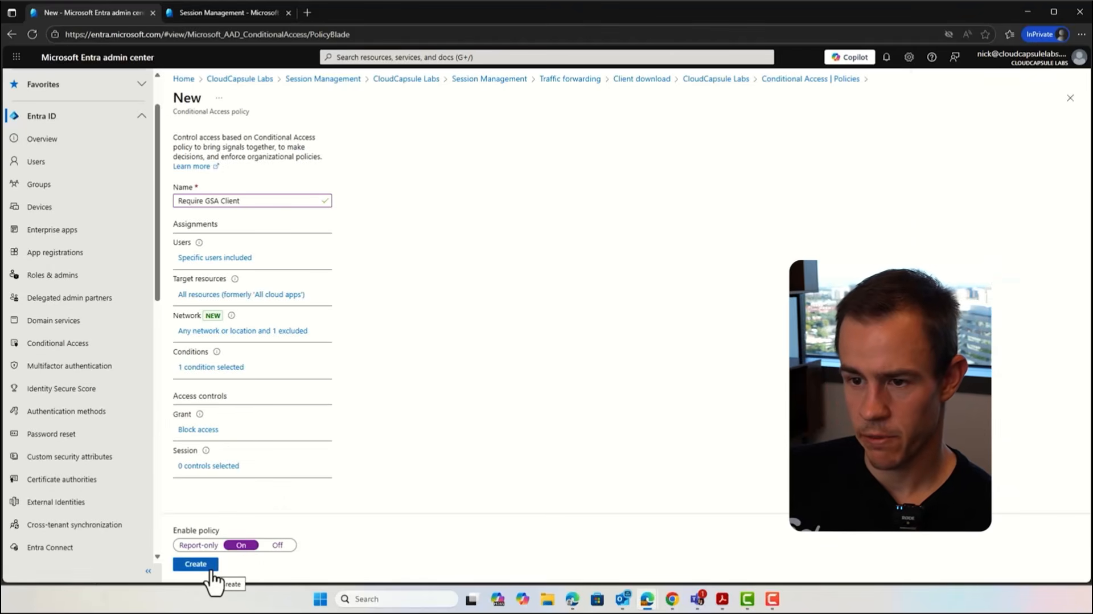
{"action": "left_click", "coordinate": [210, 570]}
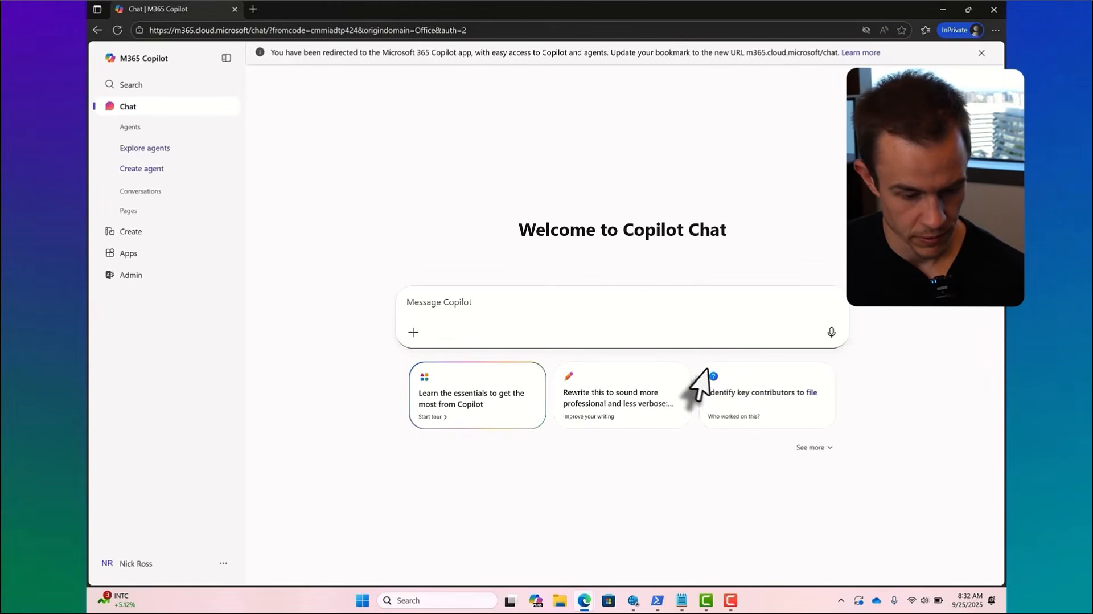
Step: Switch to the Global Secure Access client on the device and run its Advanced diagnostics tool
{"action": "left_click", "coordinate": [841, 600]}
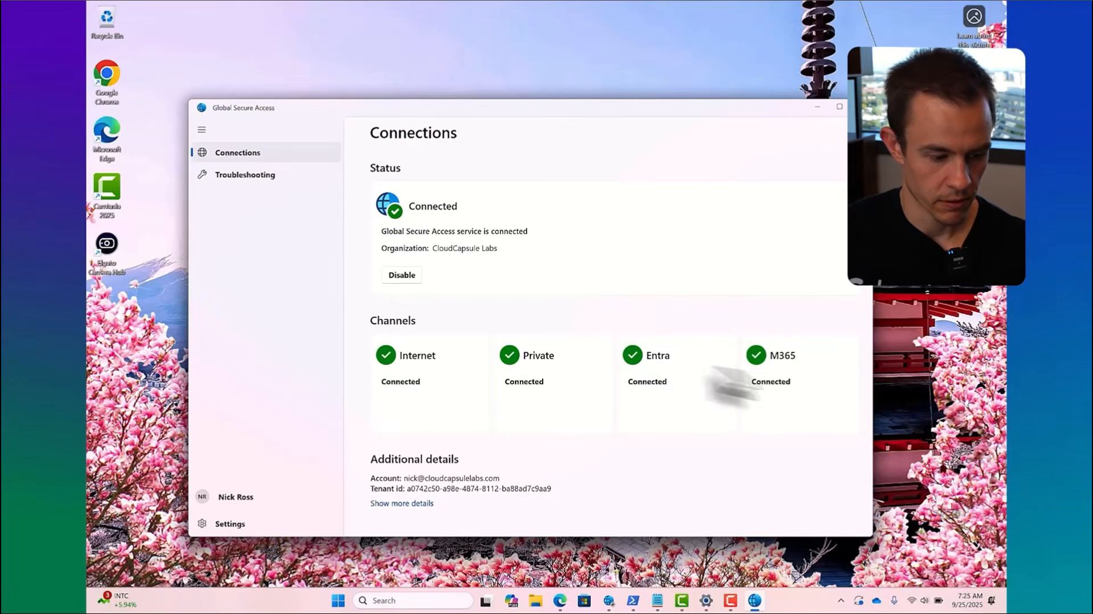
{"action": "left_click", "coordinate": [243, 181]}
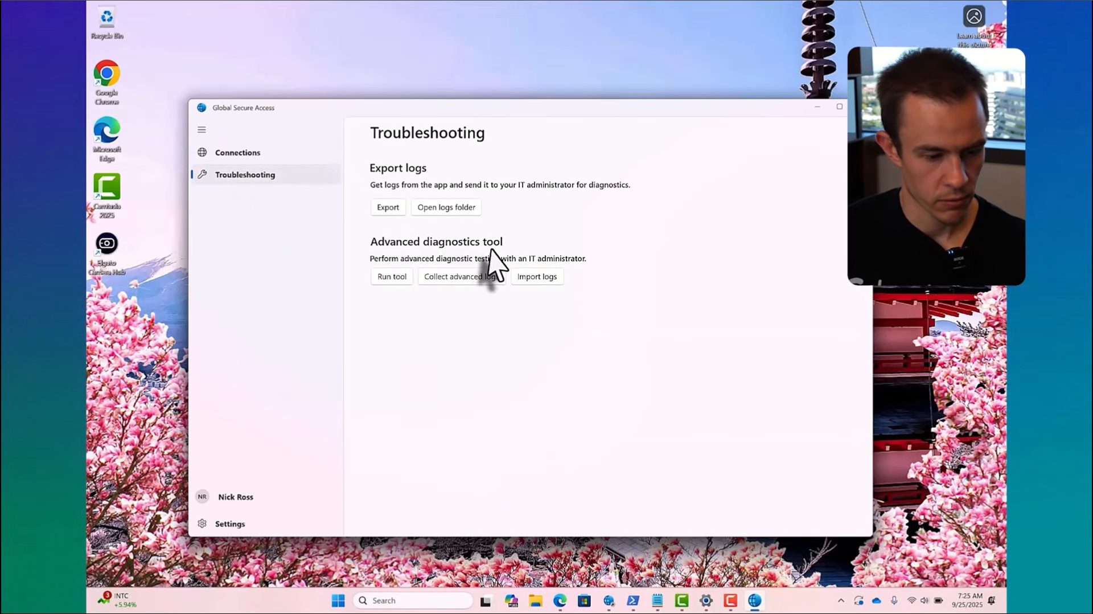
{"action": "left_click", "coordinate": [388, 277]}
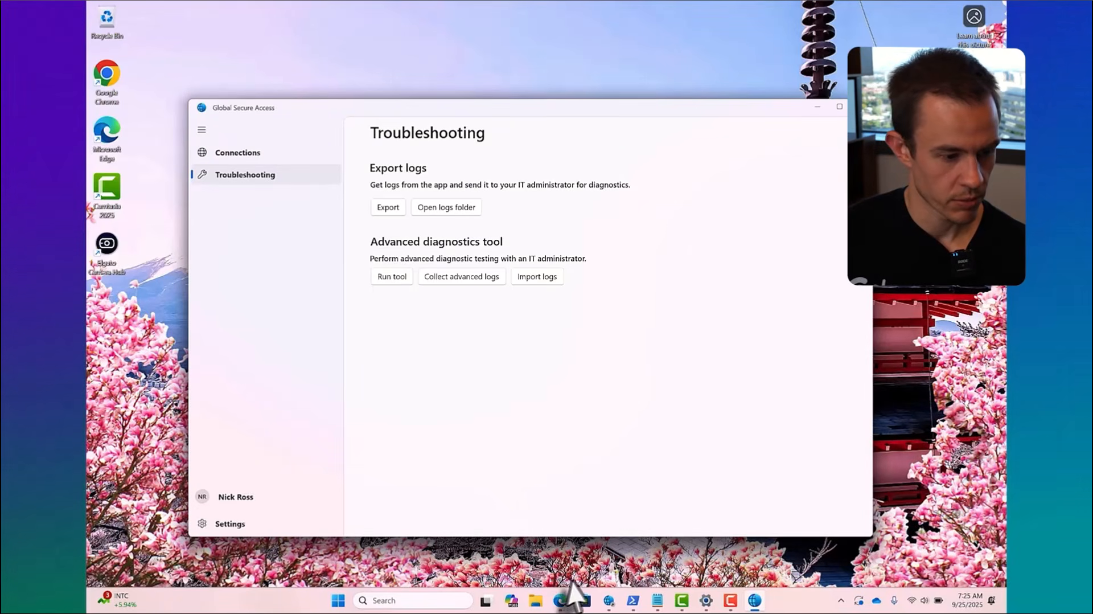
{"action": "left_click", "coordinate": [609, 599]}
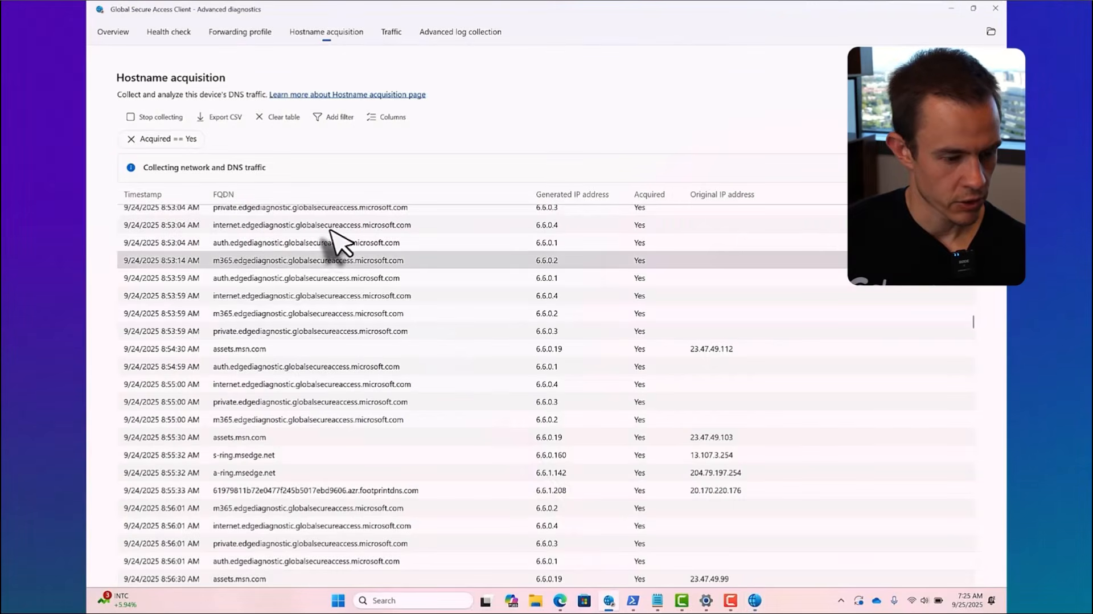
Step: Review the acquired hostnames, the overview details and the forwarding profile rules in the client's advanced diagnostics
{"action": "scroll", "coordinate": [330, 245], "scroll_direction": "up", "scroll_amount": 8}
{"action": "scroll", "coordinate": [249, 223], "scroll_direction": "up", "scroll_amount": 4}
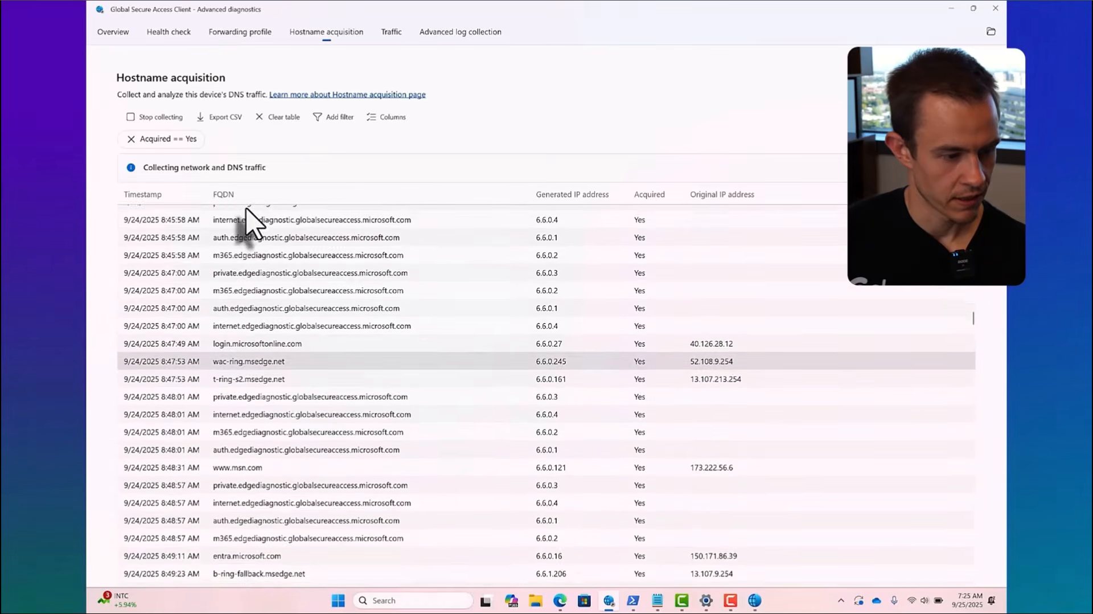
{"action": "left_click", "coordinate": [97, 33]}
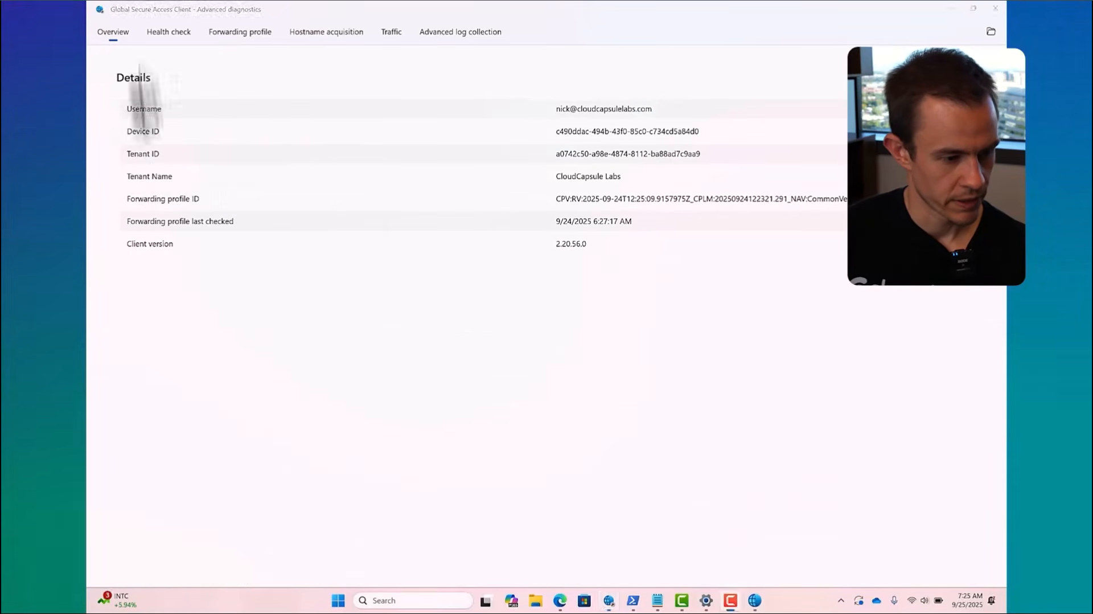
{"action": "left_click", "coordinate": [217, 33]}
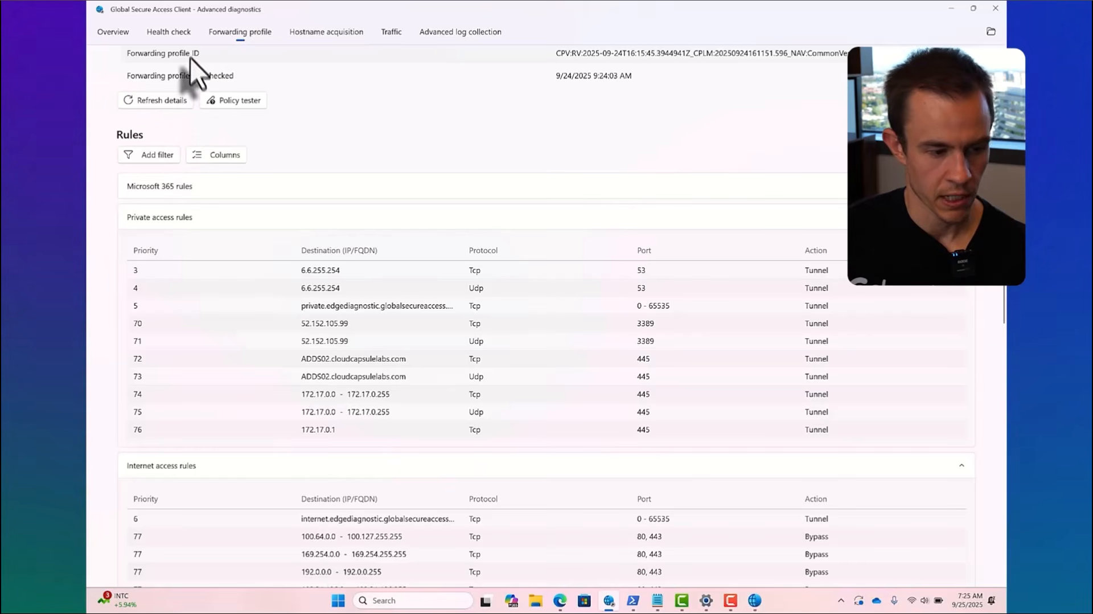
Step: Examine the Global Secure Access client's health check results and show the hidden system tray icons
{"action": "left_click", "coordinate": [175, 33]}
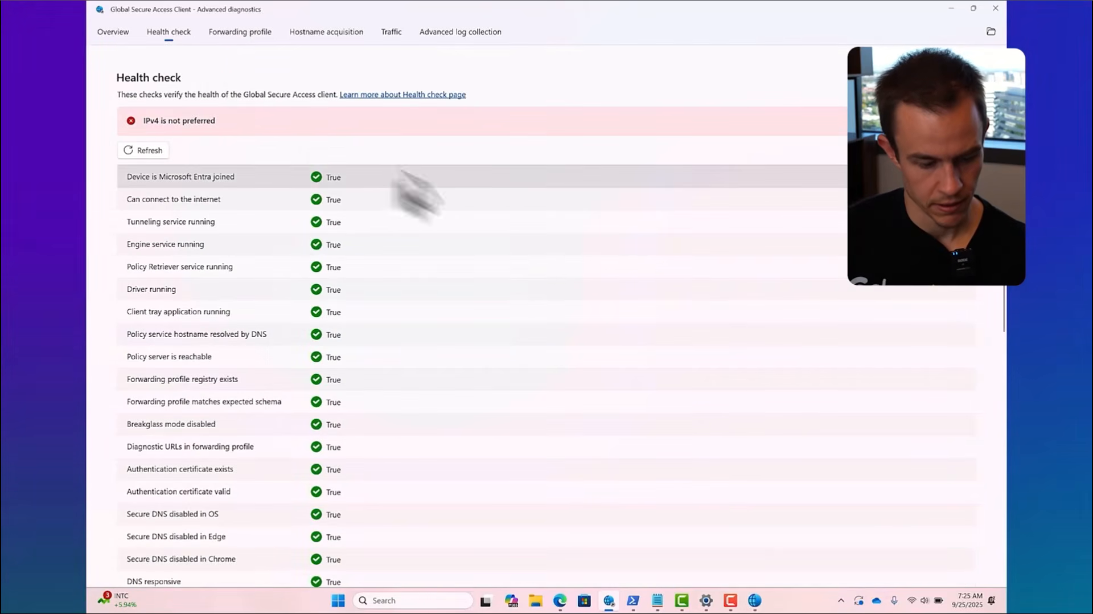
{"action": "left_click", "coordinate": [831, 606]}
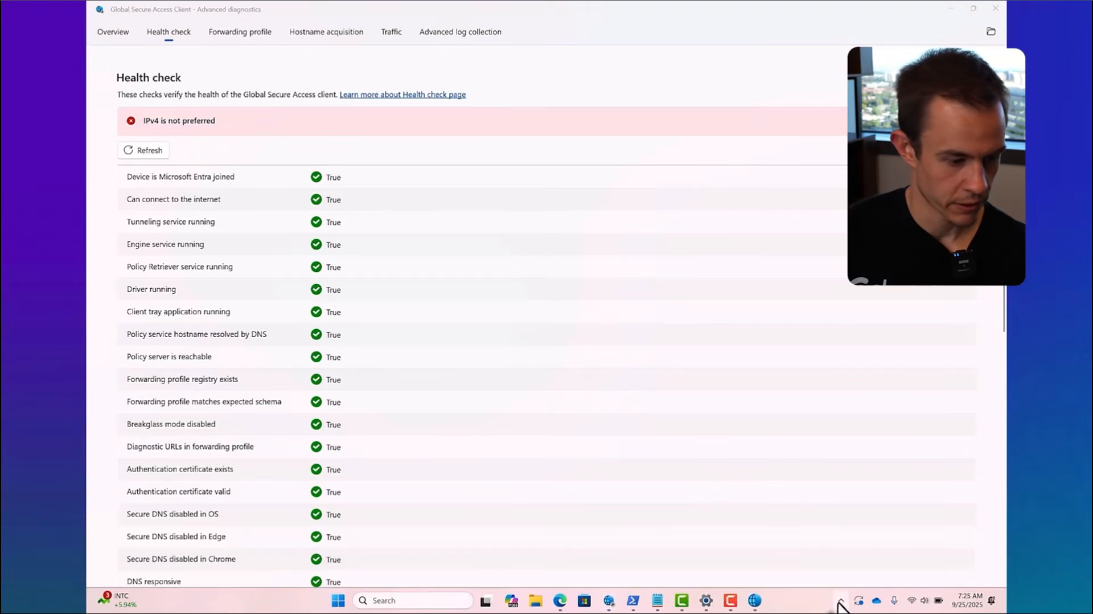
{"action": "left_click", "coordinate": [841, 601]}
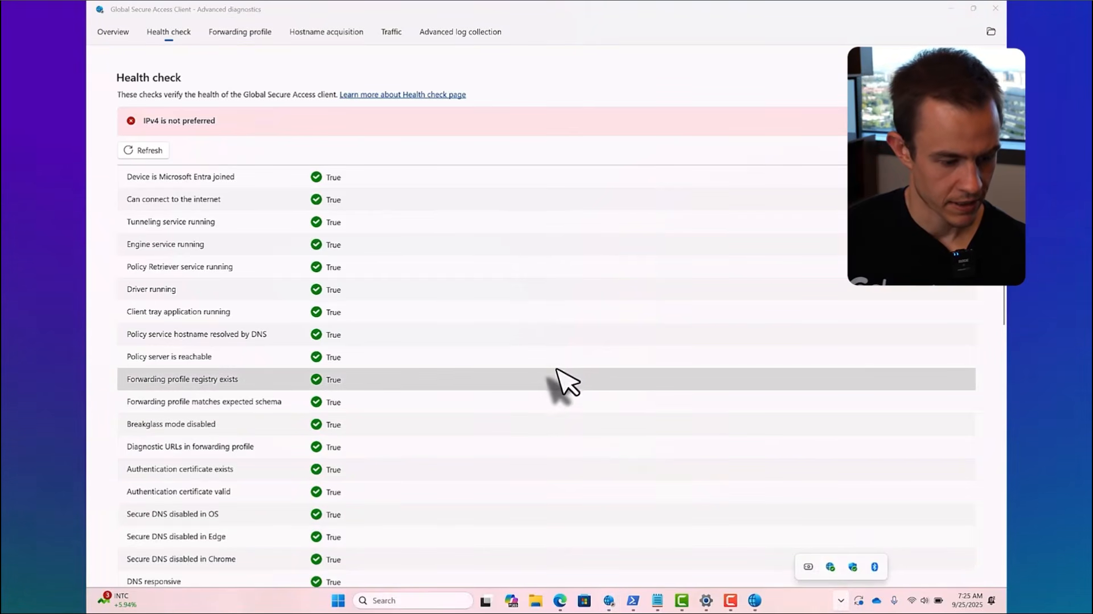
{"action": "scroll", "coordinate": [556, 383], "scroll_direction": "down", "scroll_amount": 3}
{"action": "scroll", "coordinate": [556, 383], "scroll_direction": "down", "scroll_amount": 2}
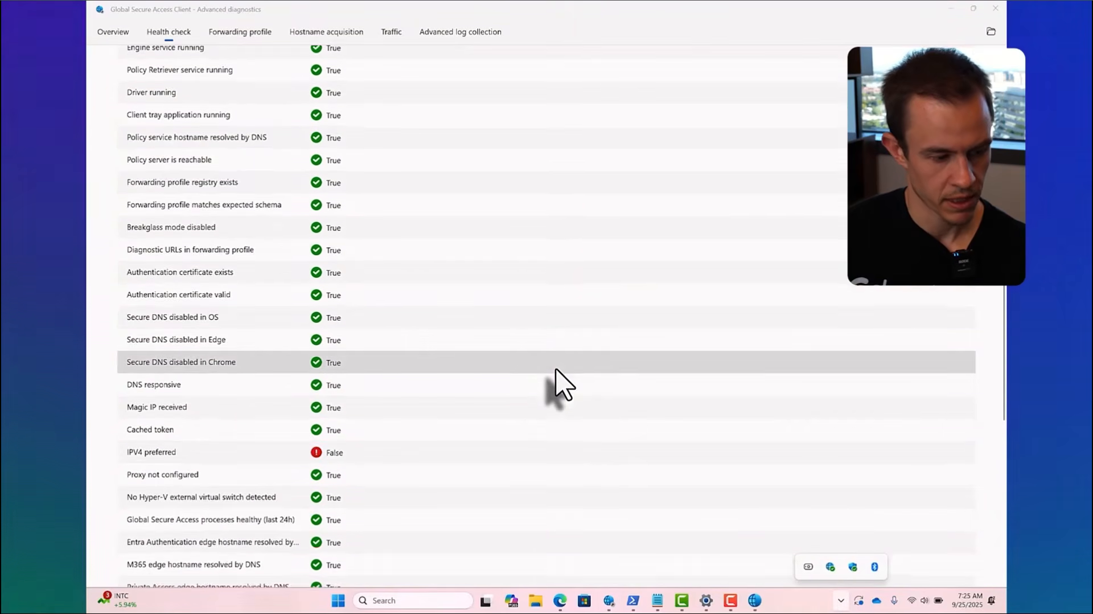
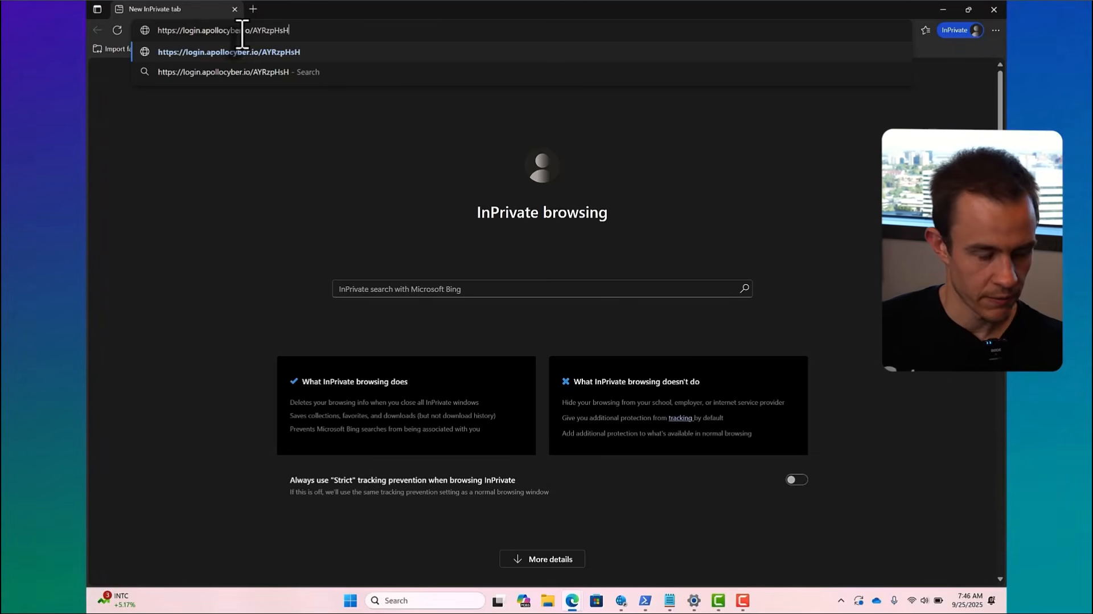
{"action": "key", "text": "Return"}
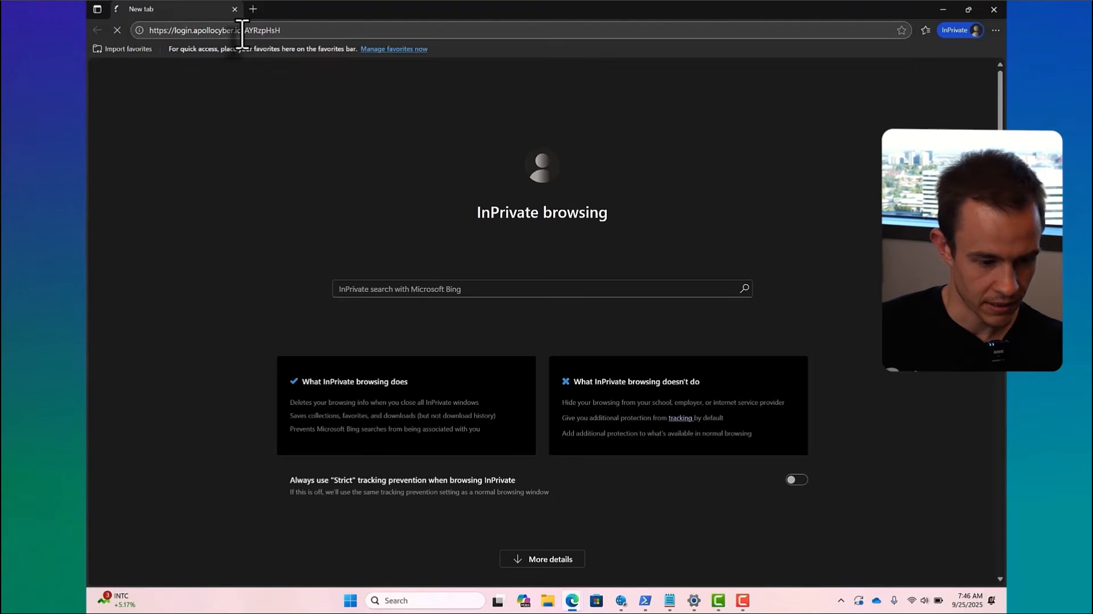
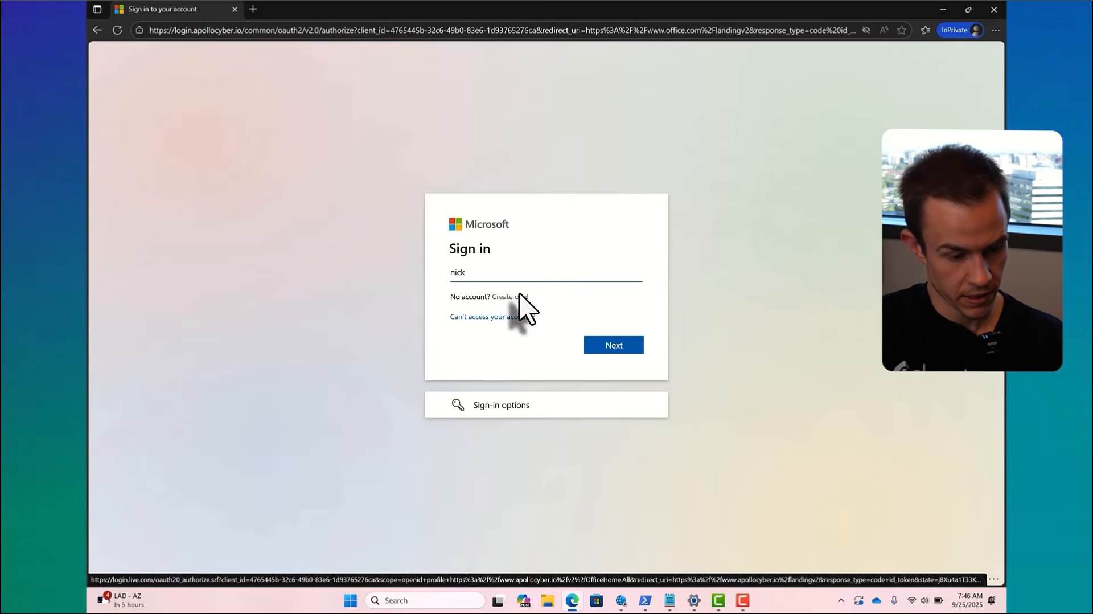
Step: Try to sign in on the Microsoft login page with the account's e-mail address and the account password
{"action": "type", "text": "oudcapsul"}
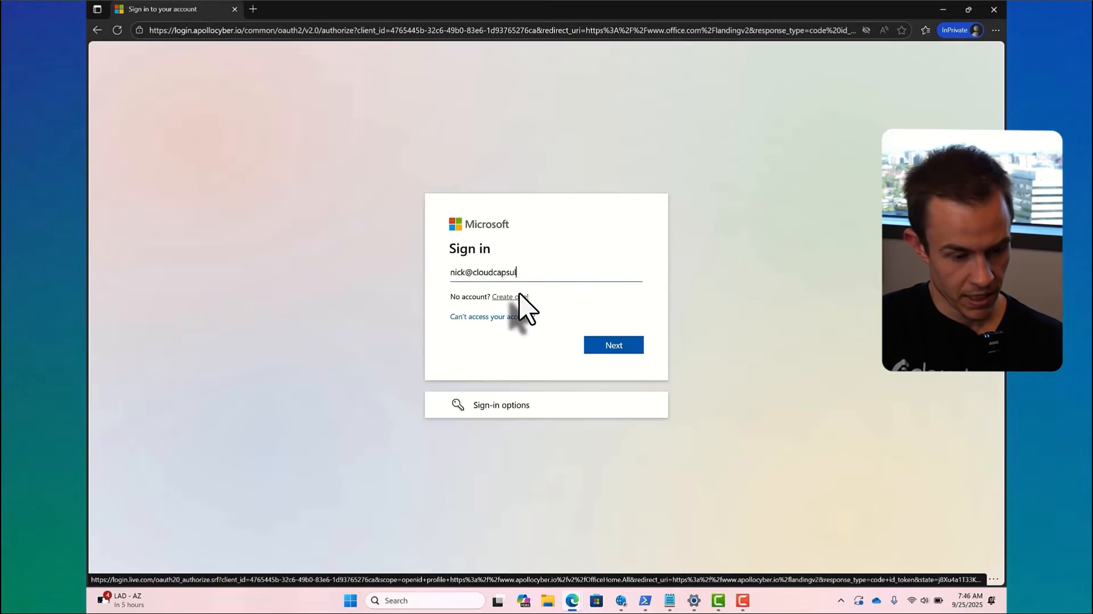
{"action": "type", "text": "elabs.com"}
{"action": "key", "text": "Return"}
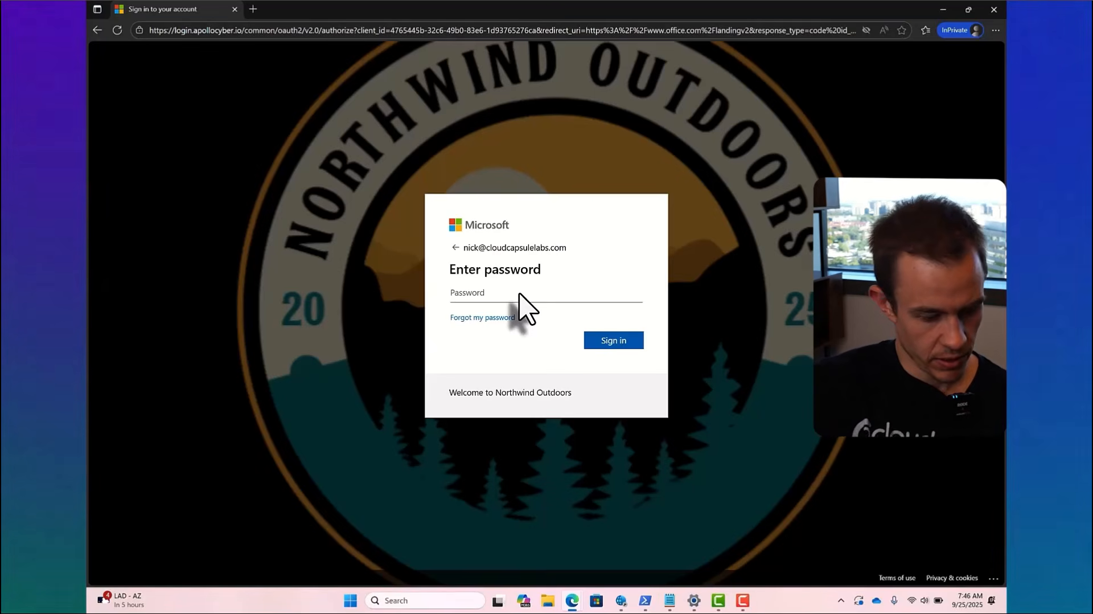
{"action": "type", "text": "*********"}
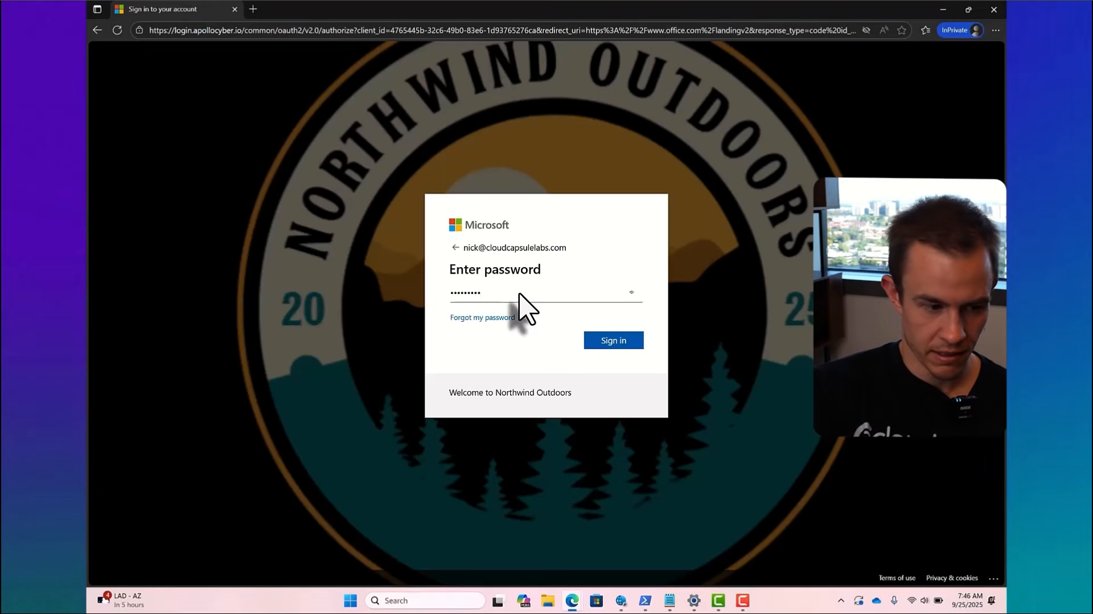
{"action": "key", "text": "Return"}
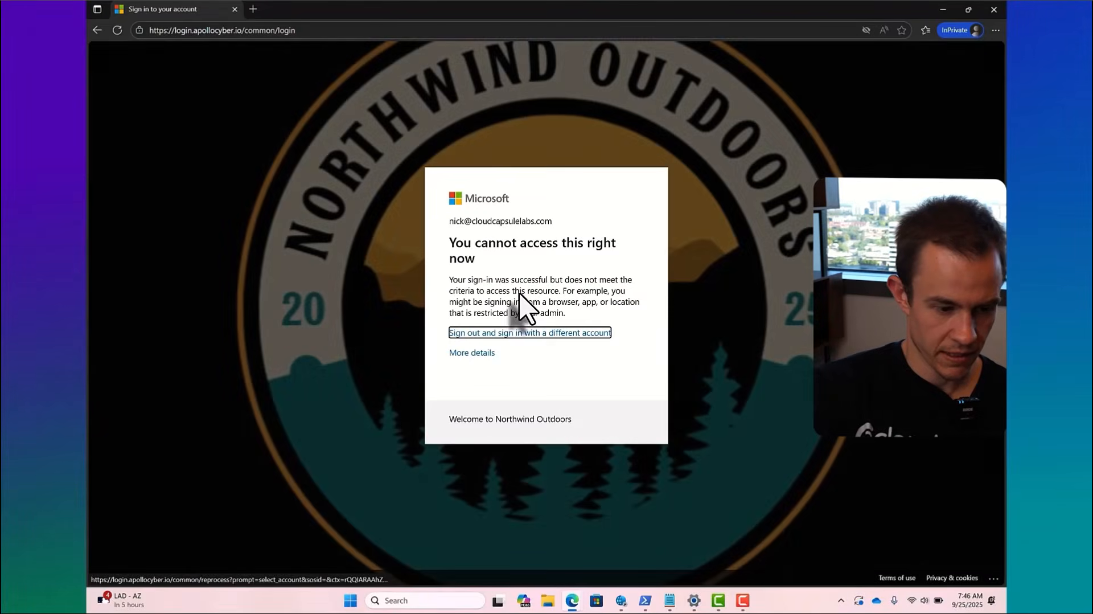
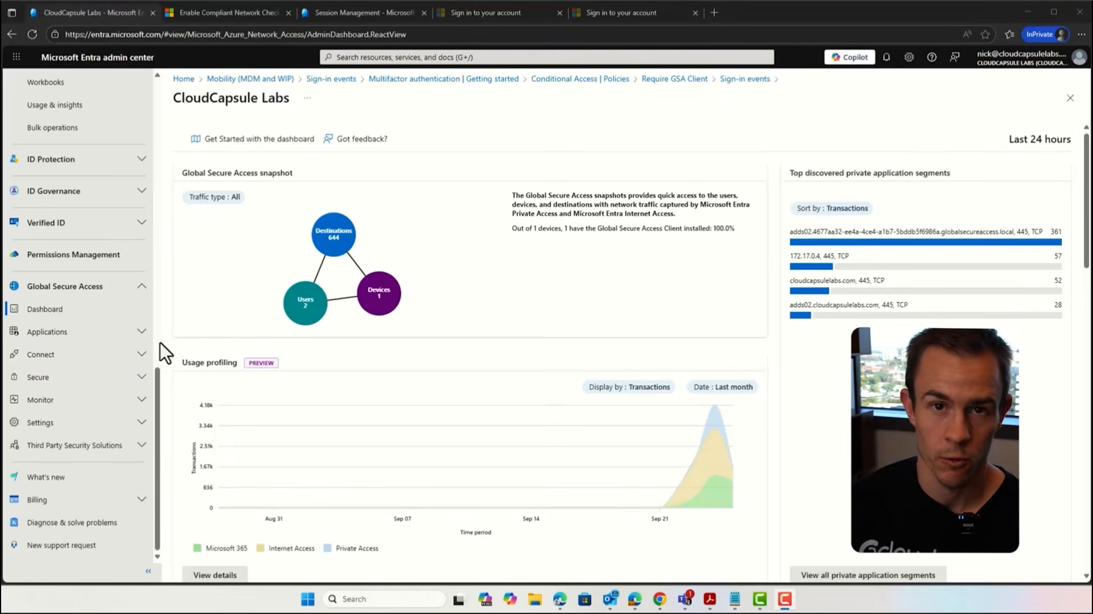
Step: Open the traffic forwarding profiles in the Connect section of Global Secure Access
{"action": "left_click", "coordinate": [114, 354]}
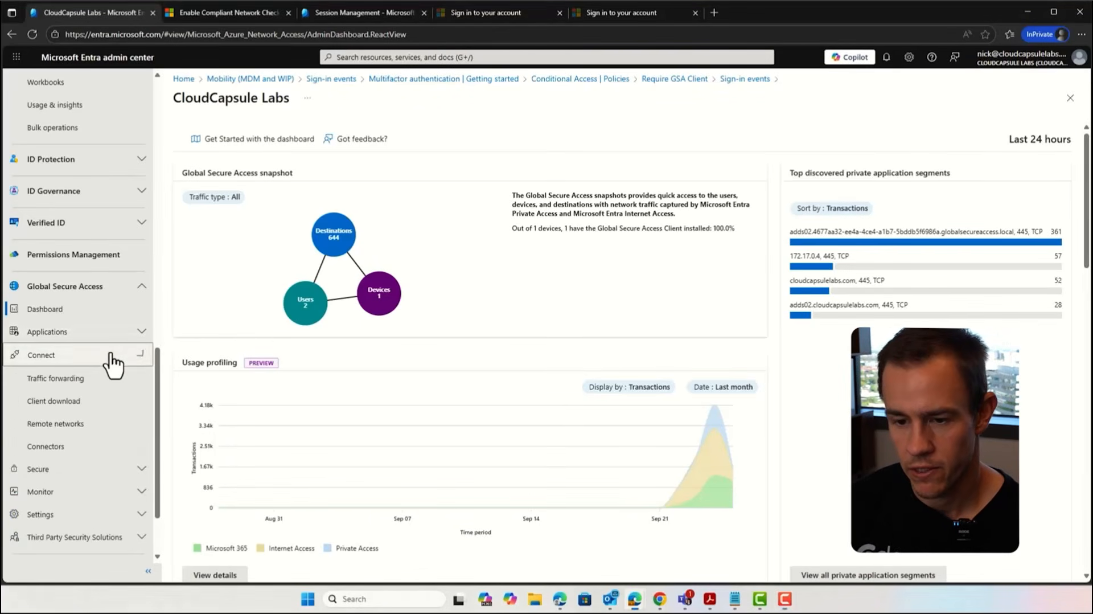
{"action": "left_click", "coordinate": [100, 379]}
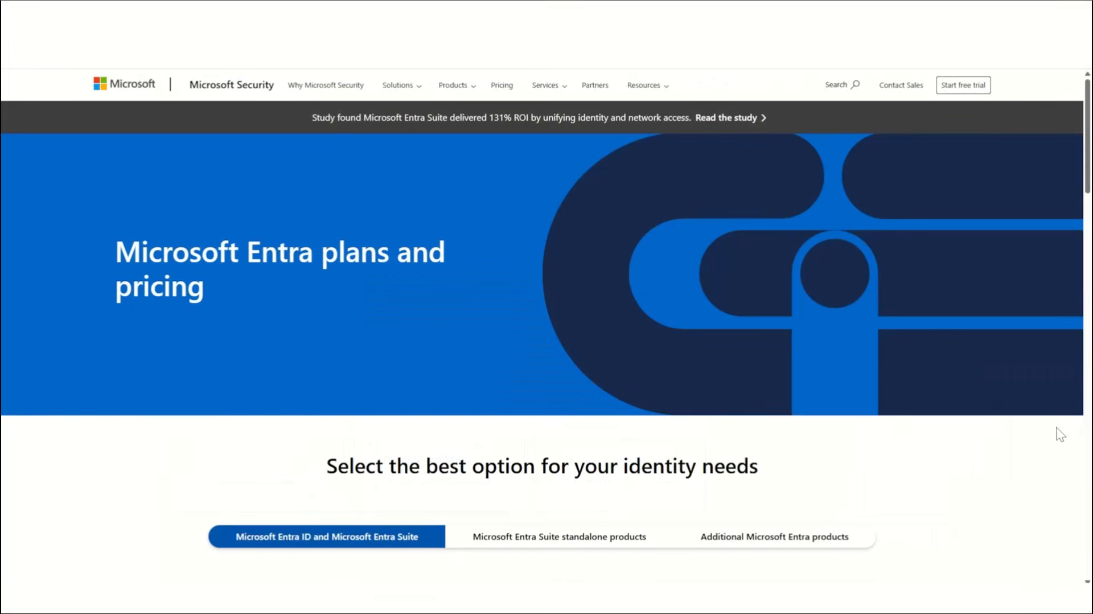
Step: Review the Microsoft Entra pricing page, comparing the Entra ID and Suite plans with the Entra Suite standalone products
{"action": "scroll", "coordinate": [1056, 433], "scroll_direction": "down", "scroll_amount": 4}
{"action": "scroll", "coordinate": [1056, 434], "scroll_direction": "down", "scroll_amount": 3}
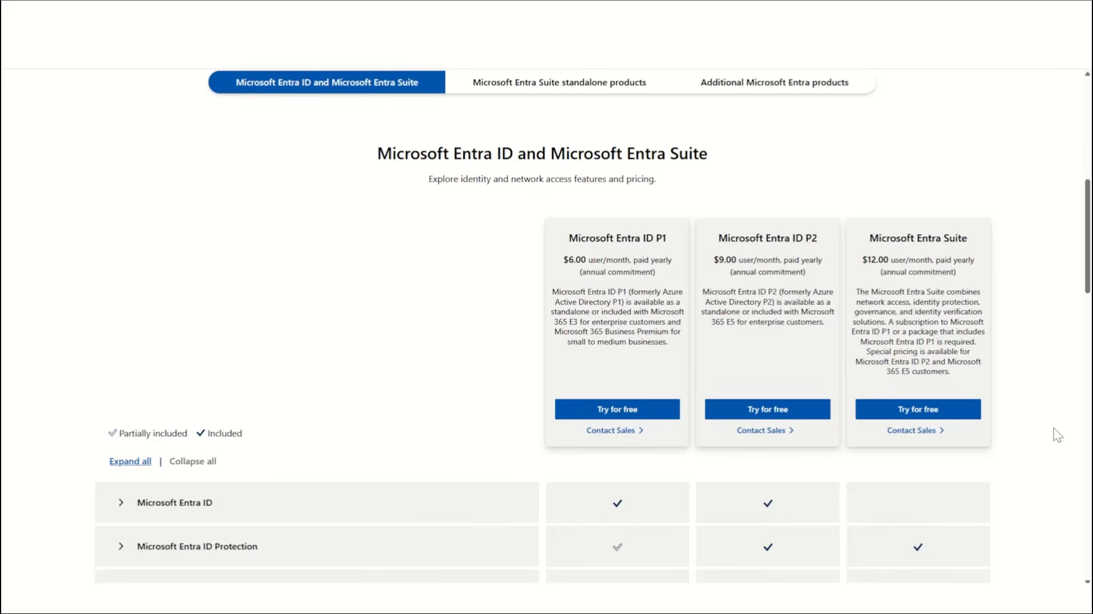
{"action": "scroll", "coordinate": [1057, 435], "scroll_direction": "up", "scroll_amount": 1}
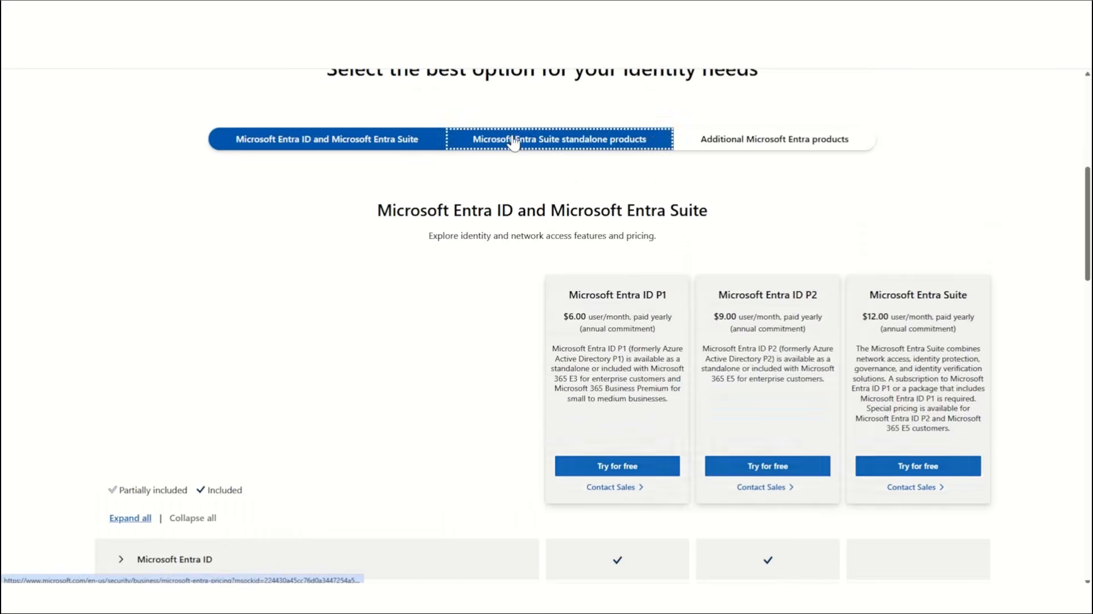
{"action": "left_click", "coordinate": [512, 139]}
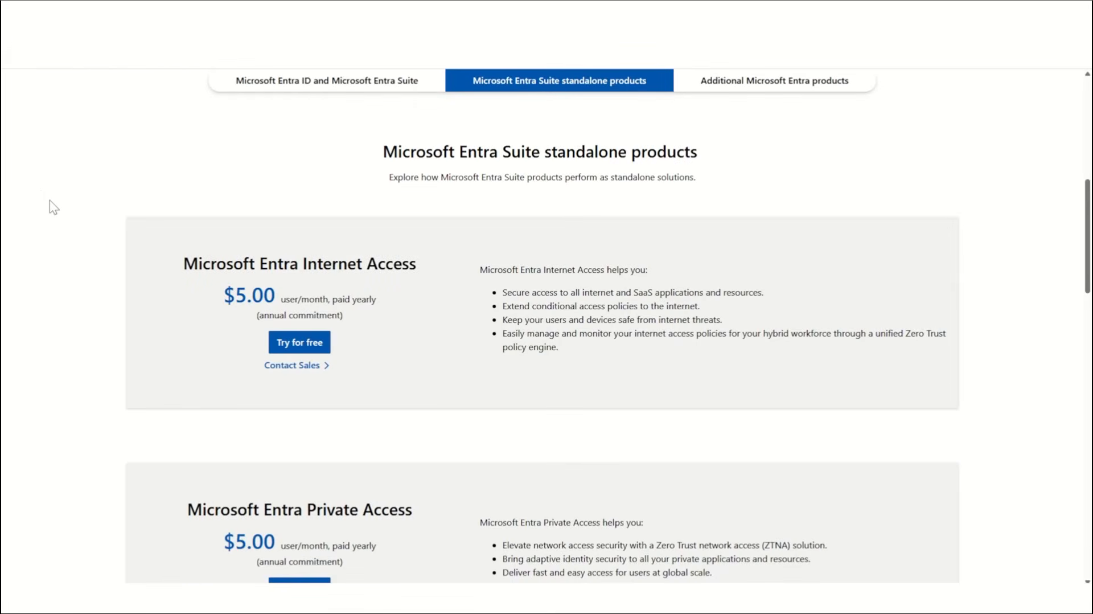
{"action": "scroll", "coordinate": [49, 207], "scroll_direction": "down", "scroll_amount": 5}
{"action": "scroll", "coordinate": [50, 200], "scroll_direction": "down", "scroll_amount": 4}
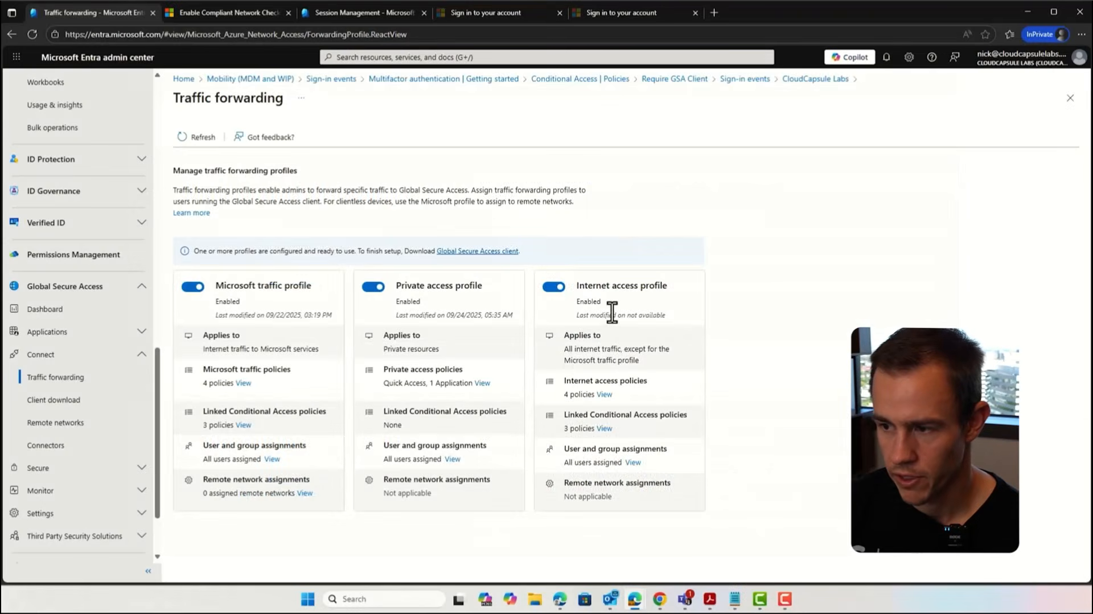
Step: Start a new web content filtering policy in Global Secure Access named Block AI with the action Block
{"action": "scroll", "coordinate": [146, 438], "scroll_direction": "down", "scroll_amount": 1}
{"action": "left_click", "coordinate": [85, 412]}
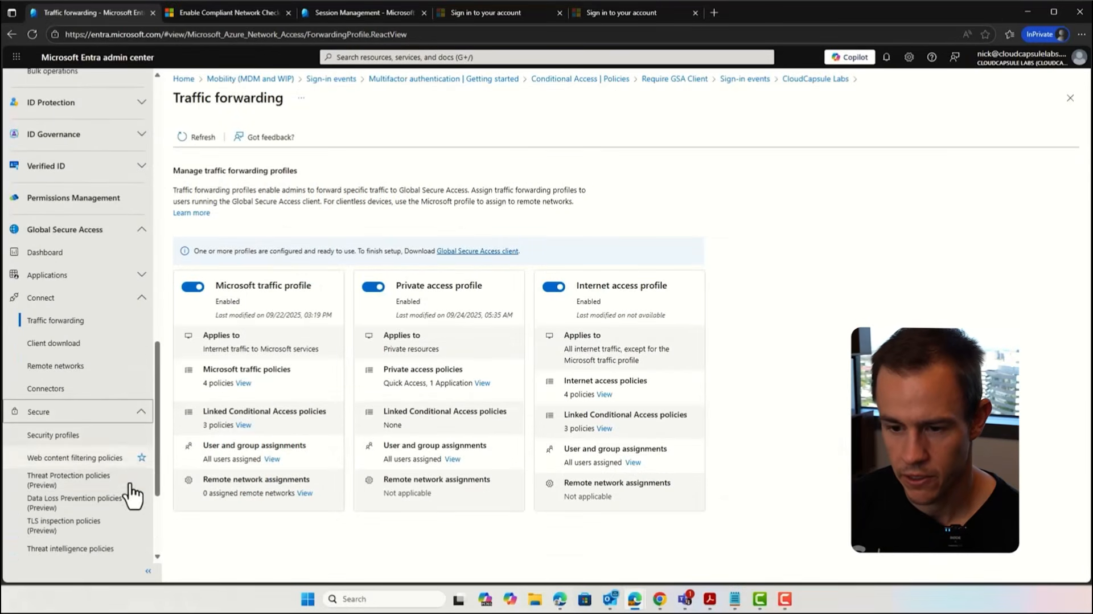
{"action": "left_click", "coordinate": [114, 458]}
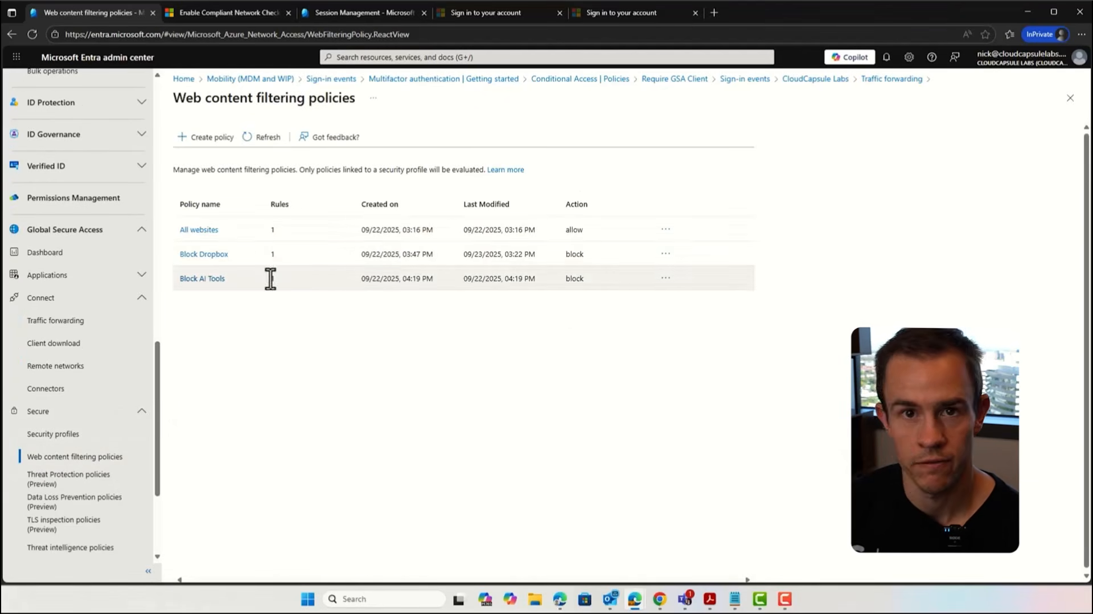
{"action": "left_click", "coordinate": [231, 139]}
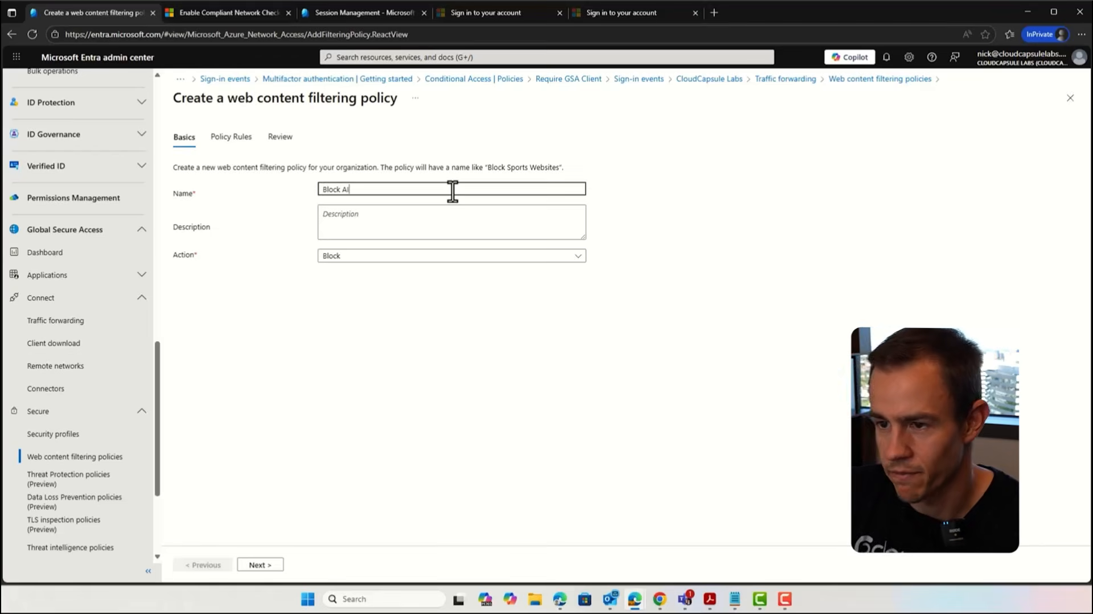
{"action": "left_click", "coordinate": [383, 261]}
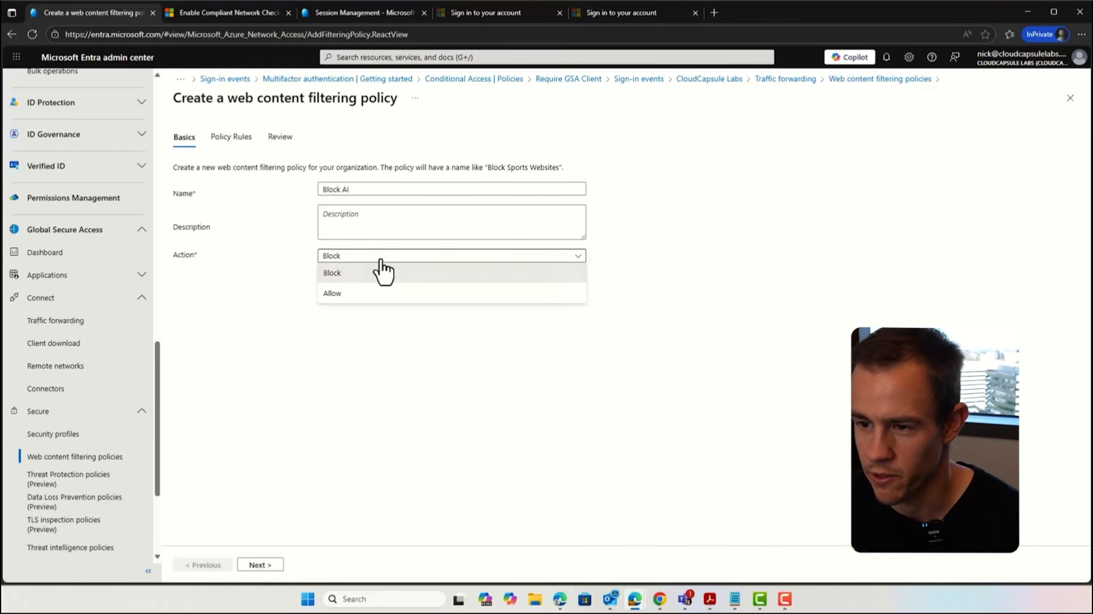
{"action": "left_click", "coordinate": [382, 271]}
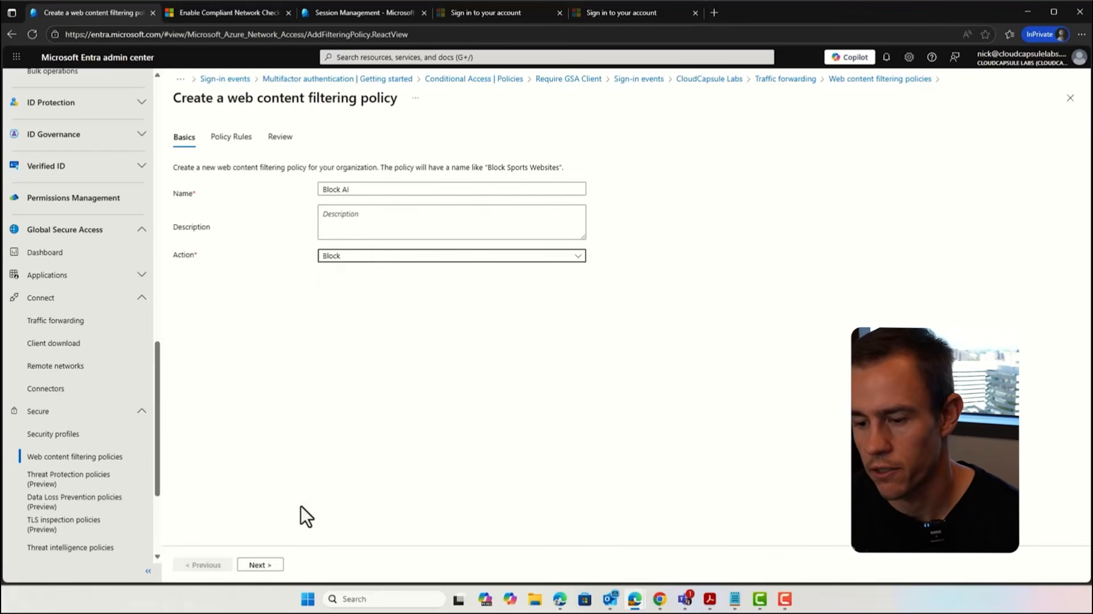
{"action": "left_click", "coordinate": [280, 564]}
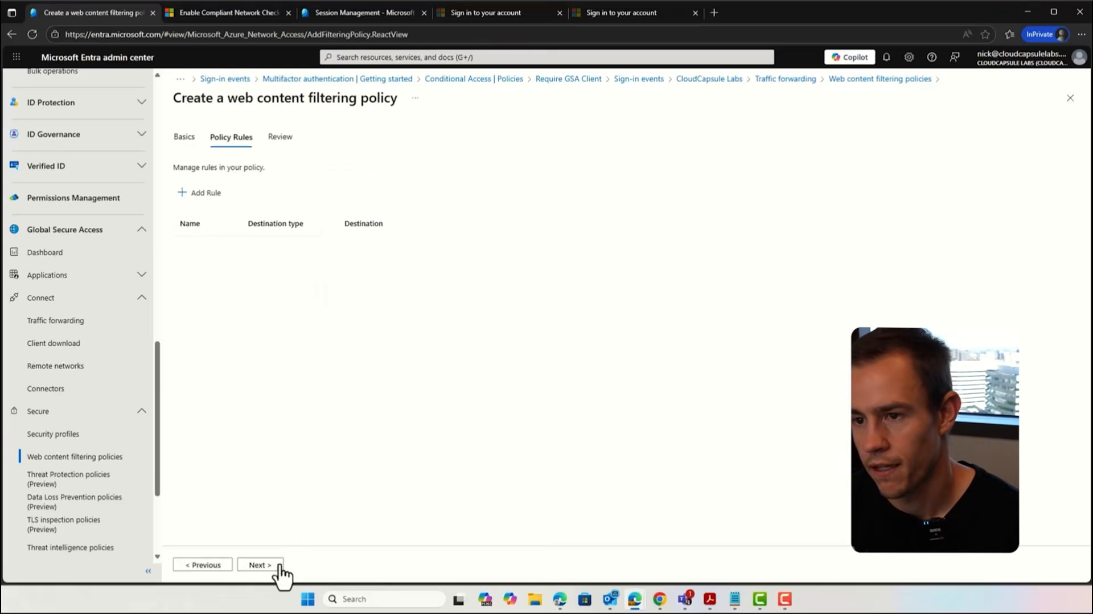
Step: Define a policy rule named Block AI sites with destination type webCategory and the Artificial Intelligence category selected
{"action": "left_click", "coordinate": [187, 196]}
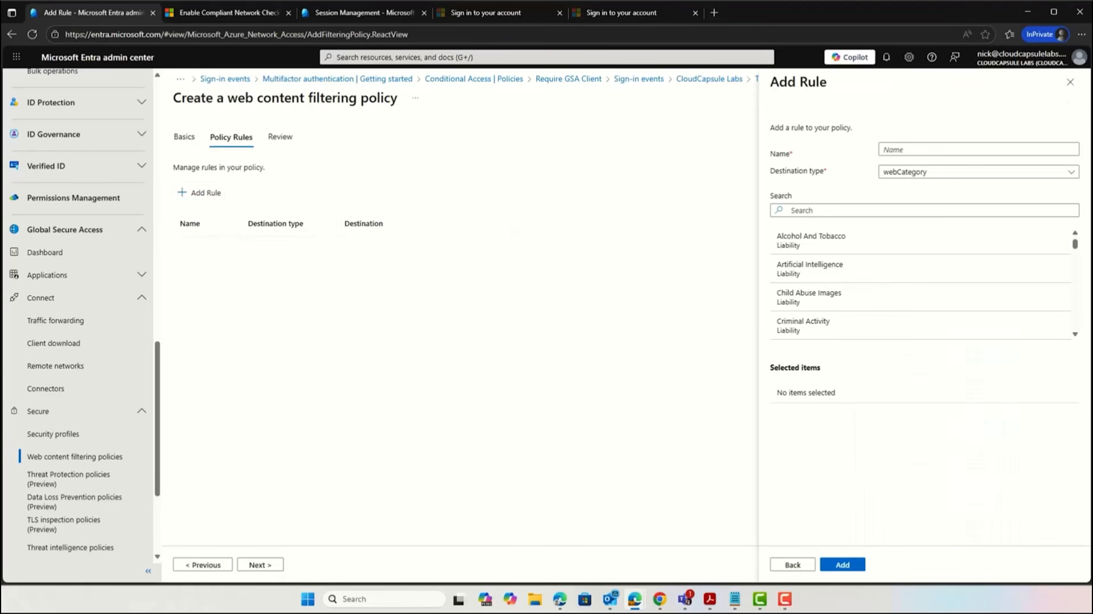
{"action": "left_click", "coordinate": [962, 149]}
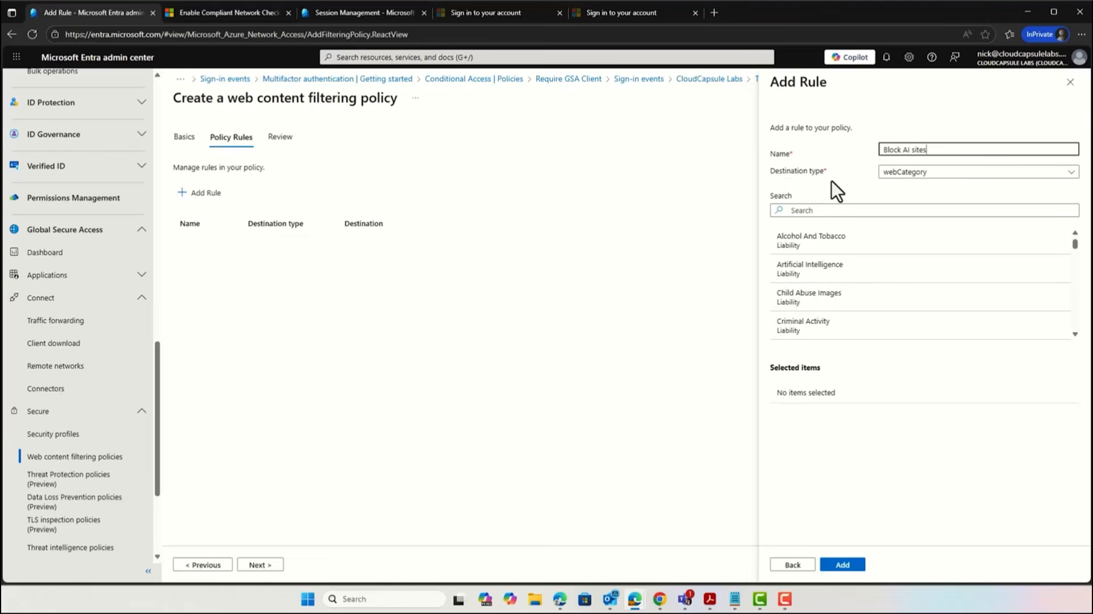
{"action": "type", "text": "Block AI sites"}
{"action": "left_click", "coordinate": [949, 173]}
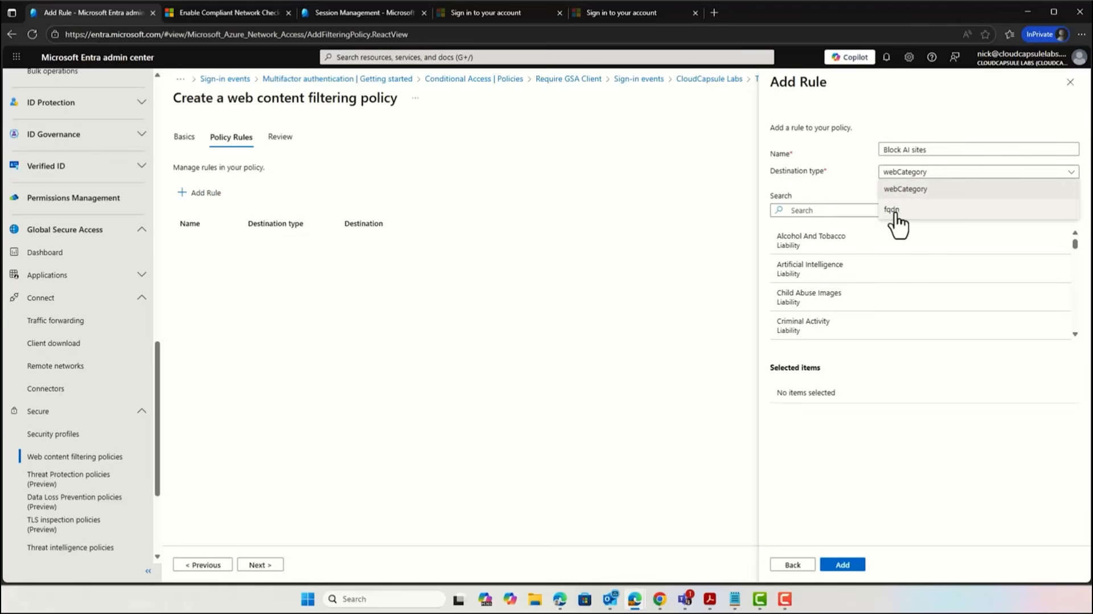
{"action": "left_click", "coordinate": [897, 187]}
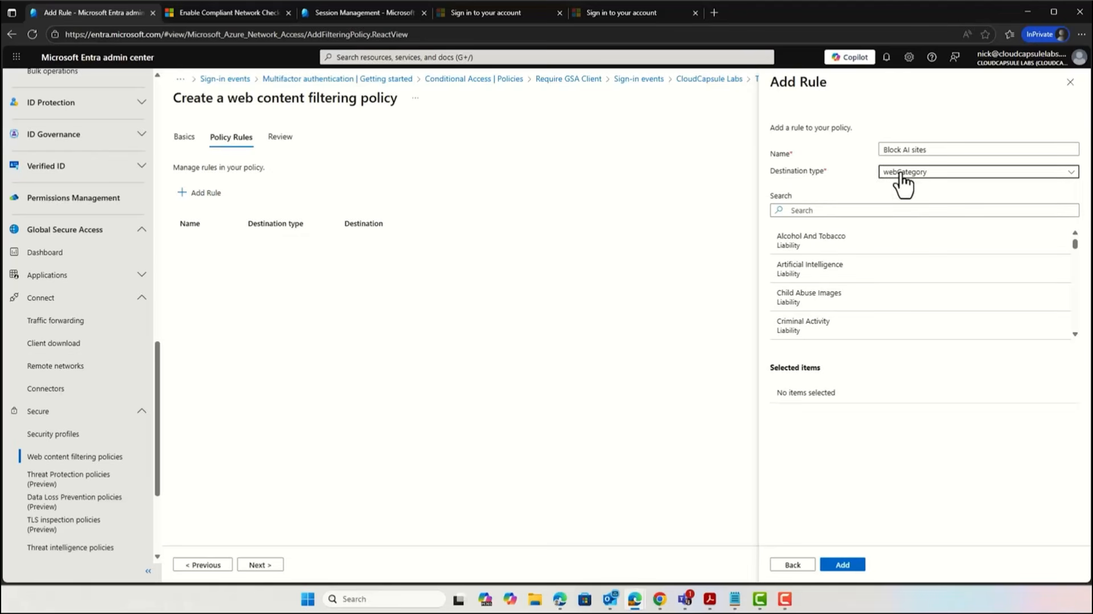
{"action": "left_click", "coordinate": [797, 272]}
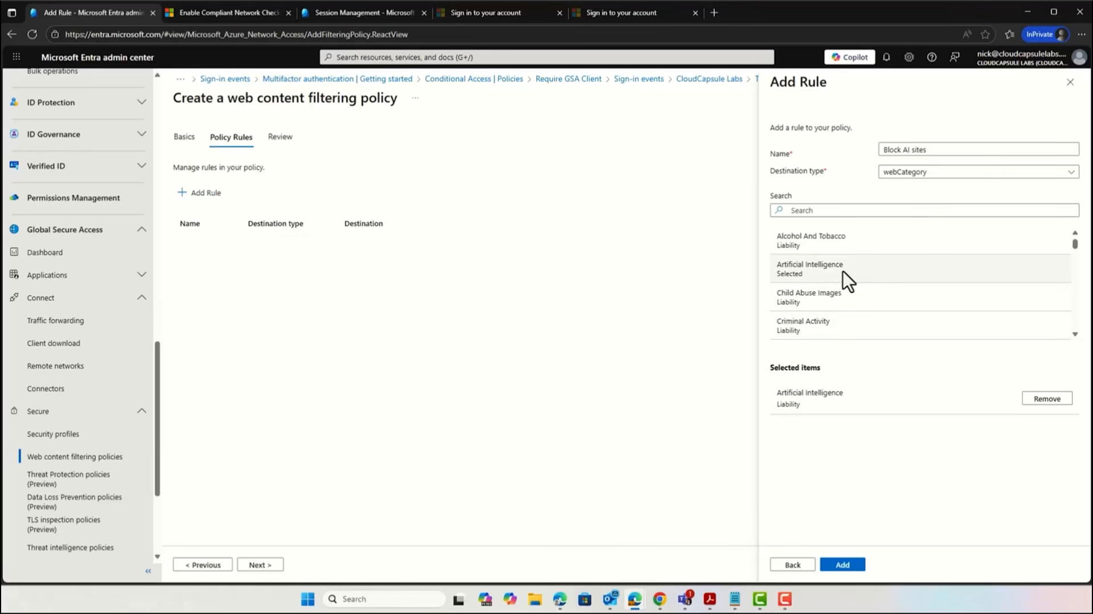
Step: Browse the remaining web categories, add the Block AI sites rule, and create the Block AI policy
{"action": "scroll", "coordinate": [851, 273], "scroll_direction": "down", "scroll_amount": 5}
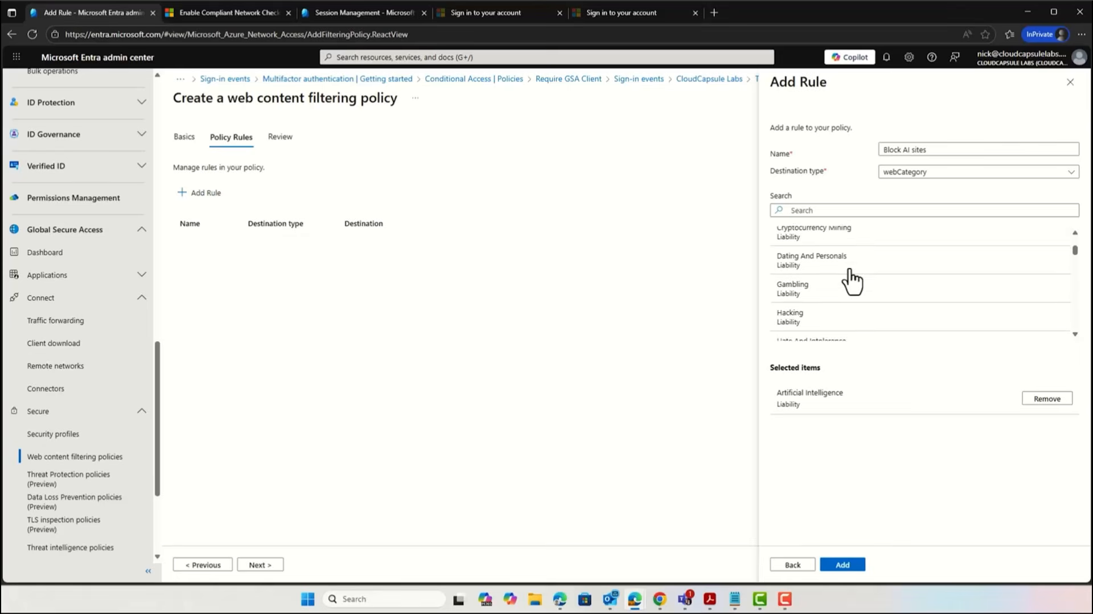
{"action": "scroll", "coordinate": [852, 279], "scroll_direction": "down", "scroll_amount": 2}
{"action": "scroll", "coordinate": [866, 293], "scroll_direction": "up", "scroll_amount": 4}
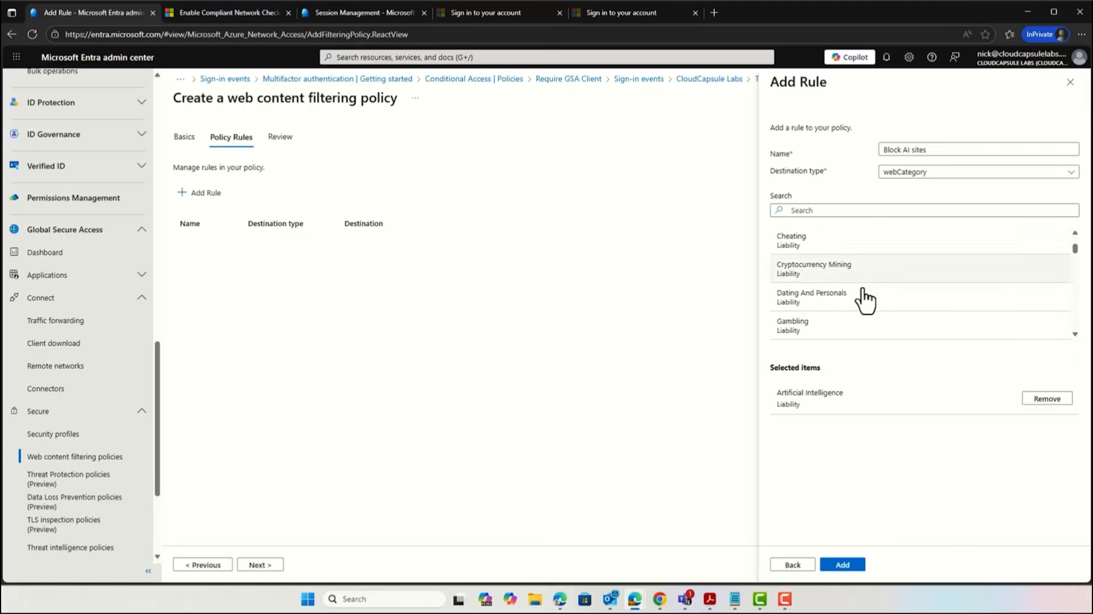
{"action": "scroll", "coordinate": [866, 300], "scroll_direction": "down", "scroll_amount": 2}
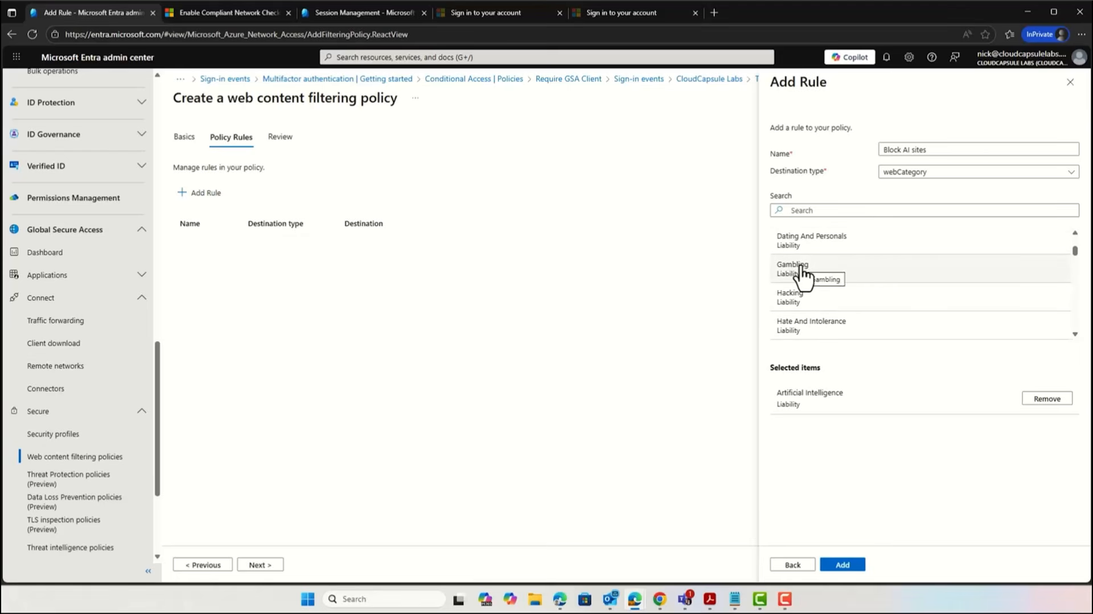
{"action": "scroll", "coordinate": [803, 313], "scroll_direction": "down", "scroll_amount": 2}
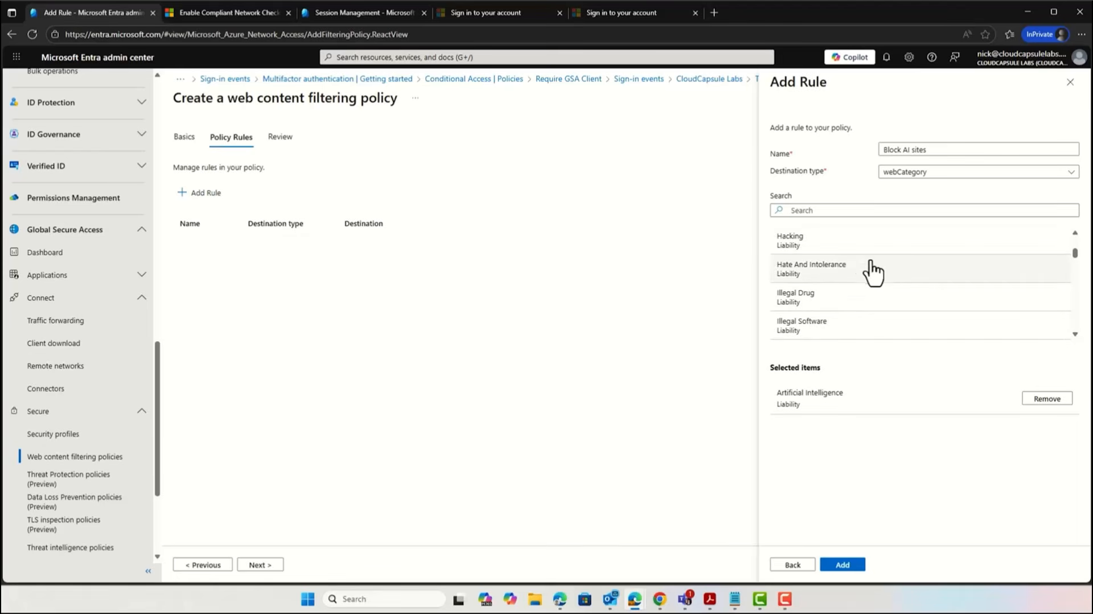
{"action": "scroll", "coordinate": [880, 299], "scroll_direction": "down", "scroll_amount": 3}
{"action": "scroll", "coordinate": [887, 327], "scroll_direction": "down", "scroll_amount": 8}
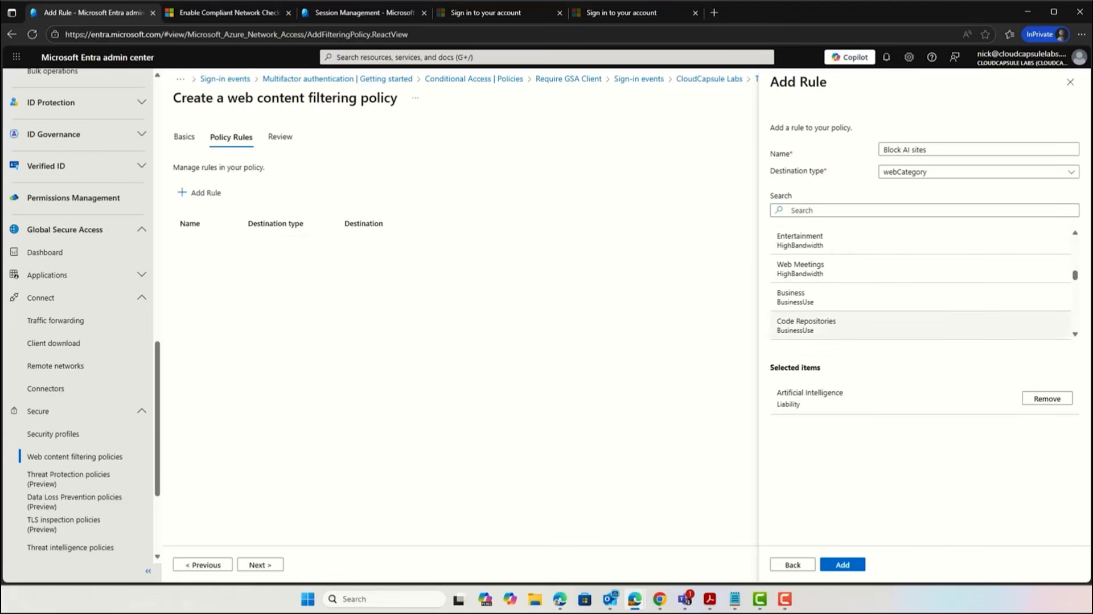
{"action": "left_click", "coordinate": [858, 567]}
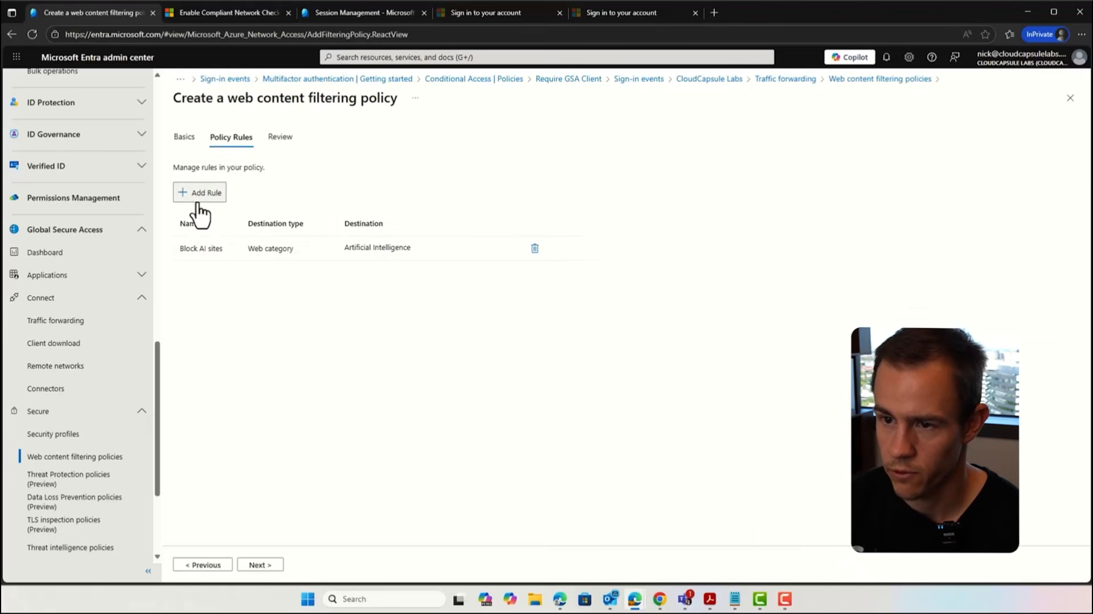
{"action": "left_click", "coordinate": [260, 564]}
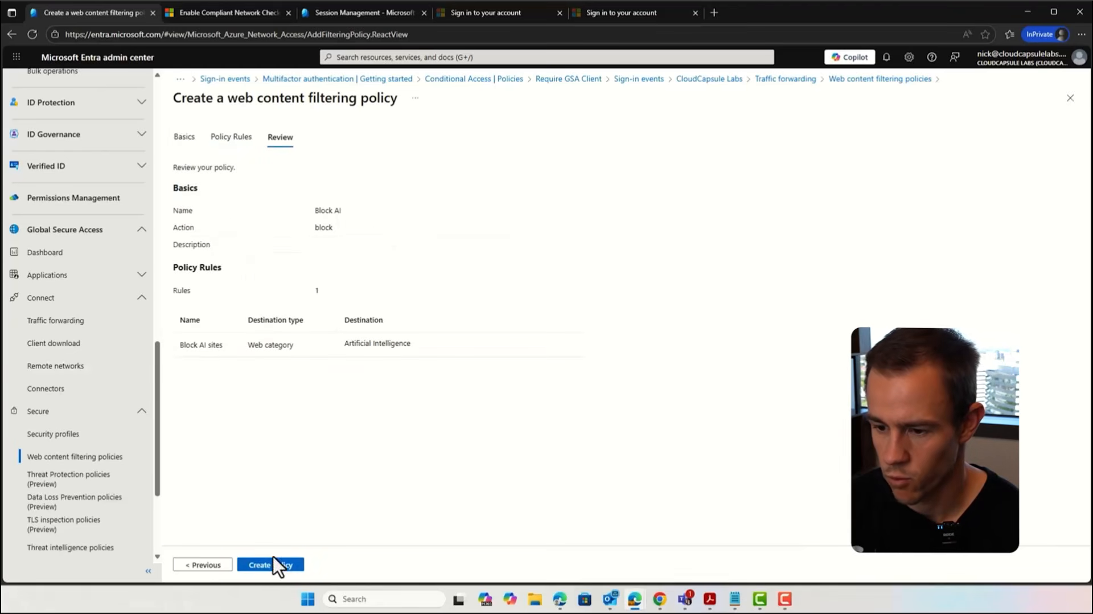
{"action": "left_click", "coordinate": [274, 565]}
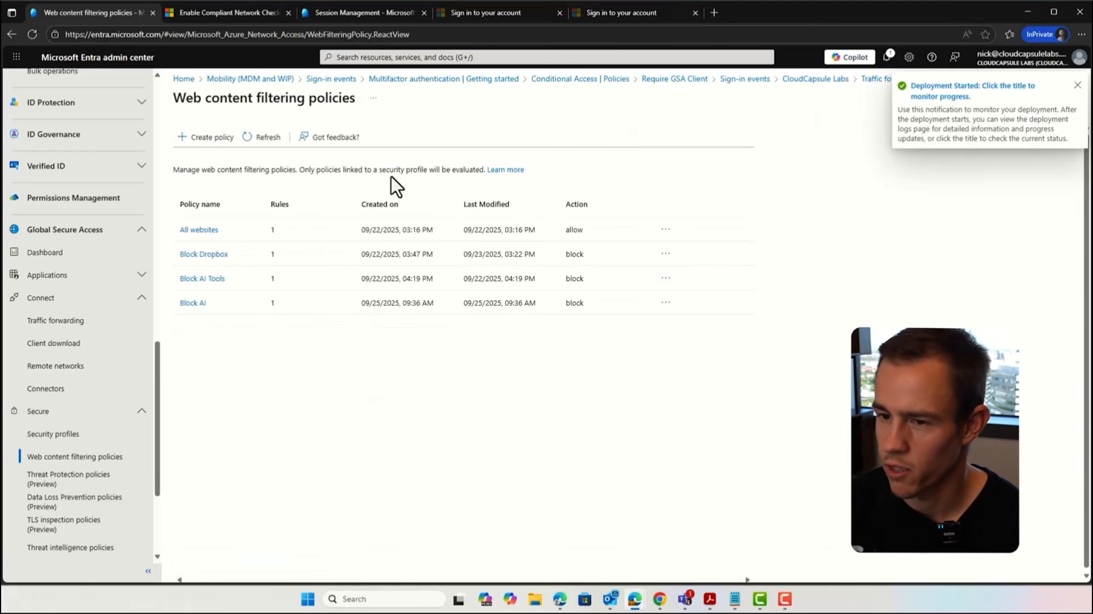
Step: Examine the rules of the existing Block Dropbox web content filtering policy
{"action": "left_click", "coordinate": [205, 255]}
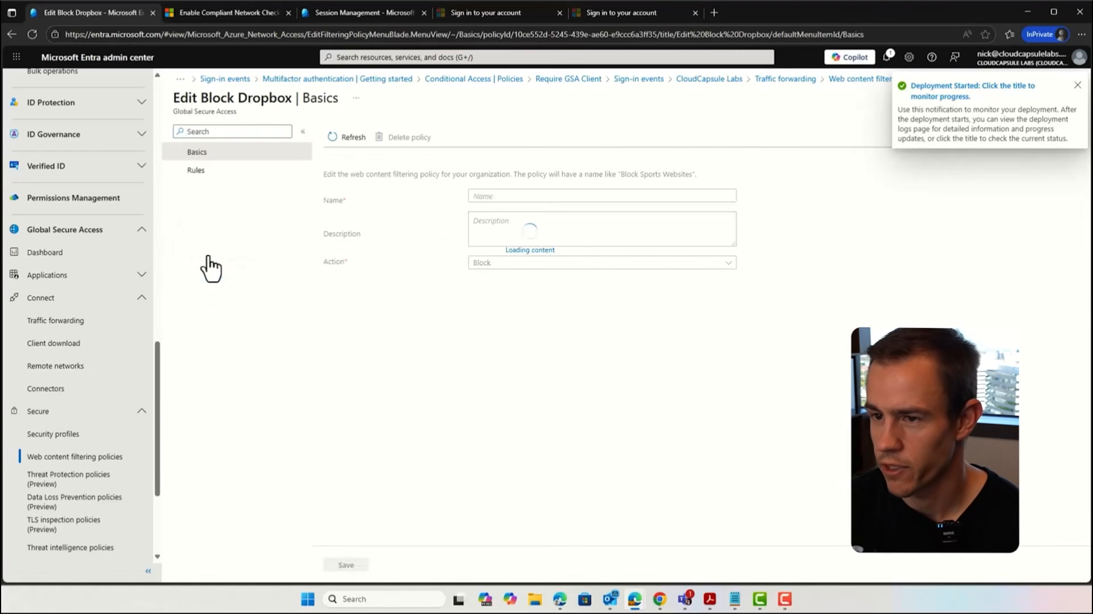
{"action": "left_click", "coordinate": [259, 171]}
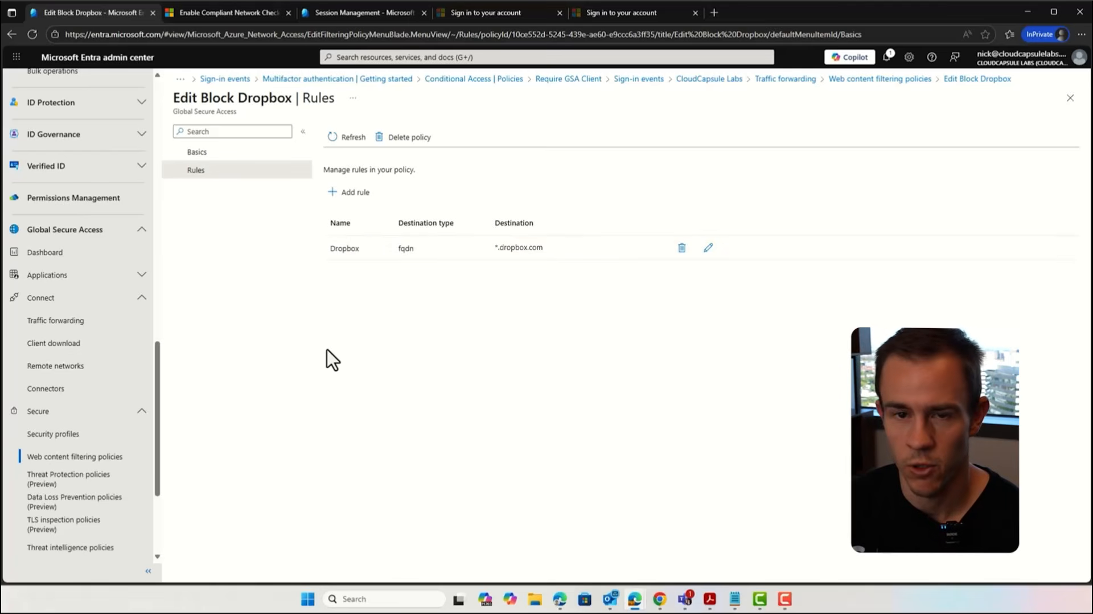
{"action": "left_click", "coordinate": [177, 152]}
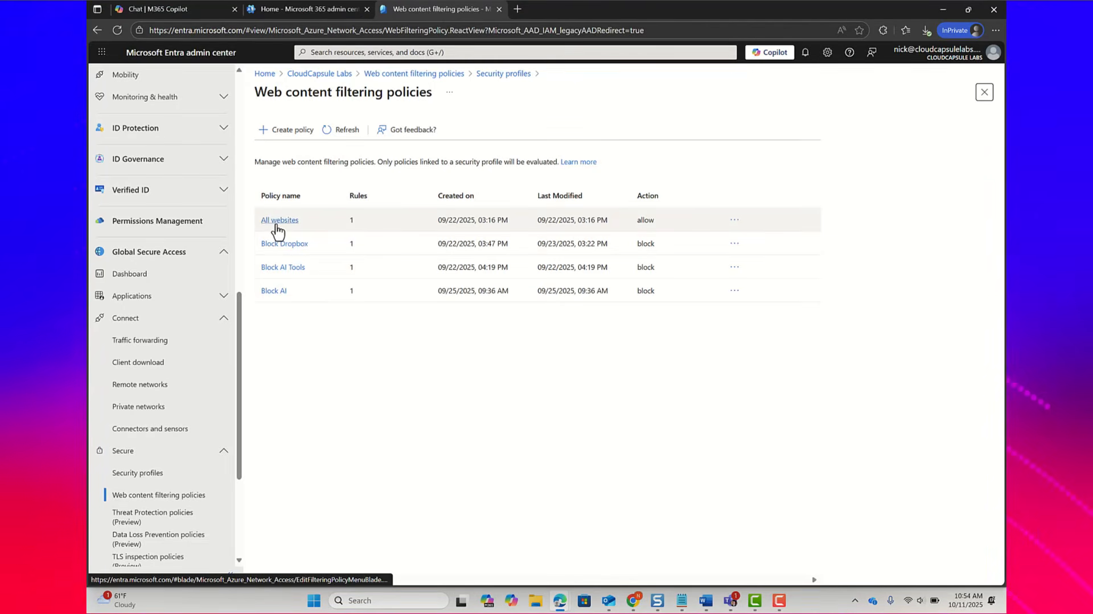
Step: Examine the description and rules of the All websites web content filtering policy
{"action": "left_click", "coordinate": [274, 221]}
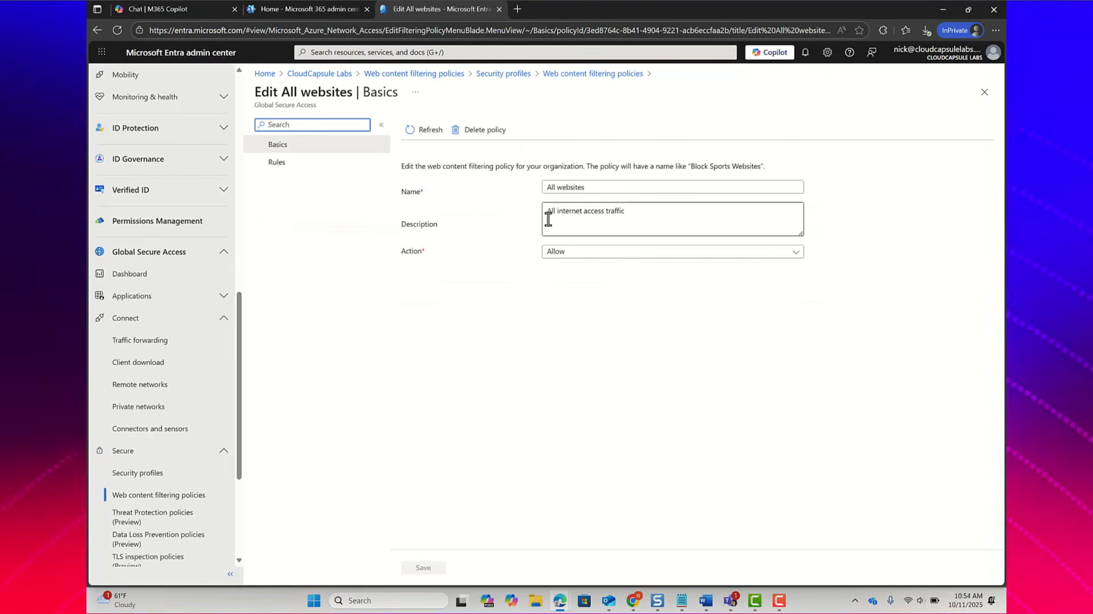
{"action": "left_click_drag", "start_coordinate": [547, 214], "coordinate": [639, 226]}
{"action": "left_click", "coordinate": [275, 164]}
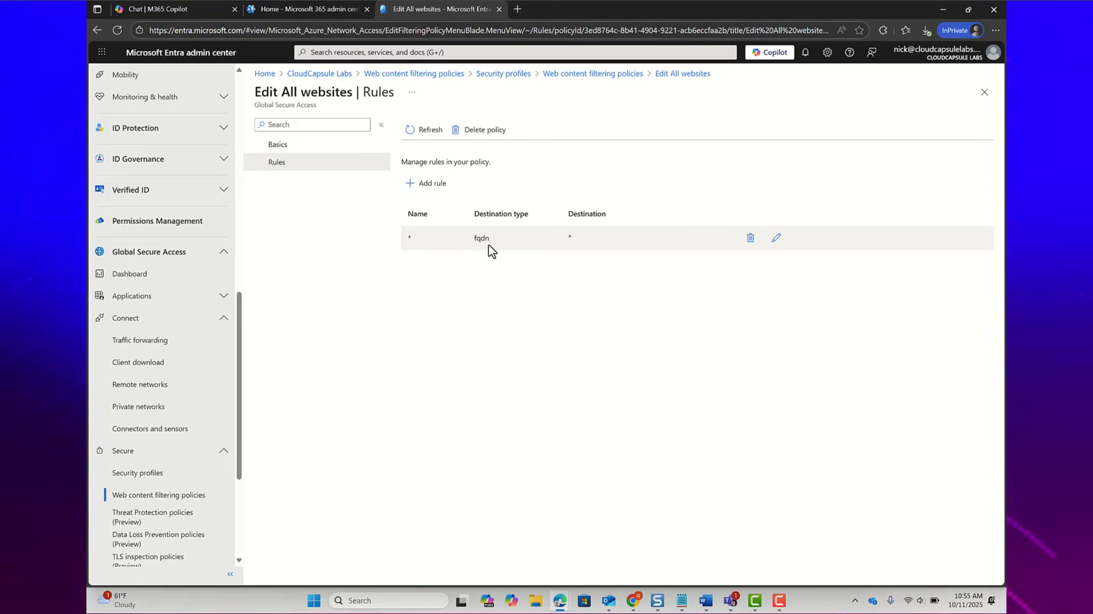
Step: Examine the filtering policies linked to the baseline security profile, and return to the list of custom security profiles
{"action": "left_click", "coordinate": [192, 479]}
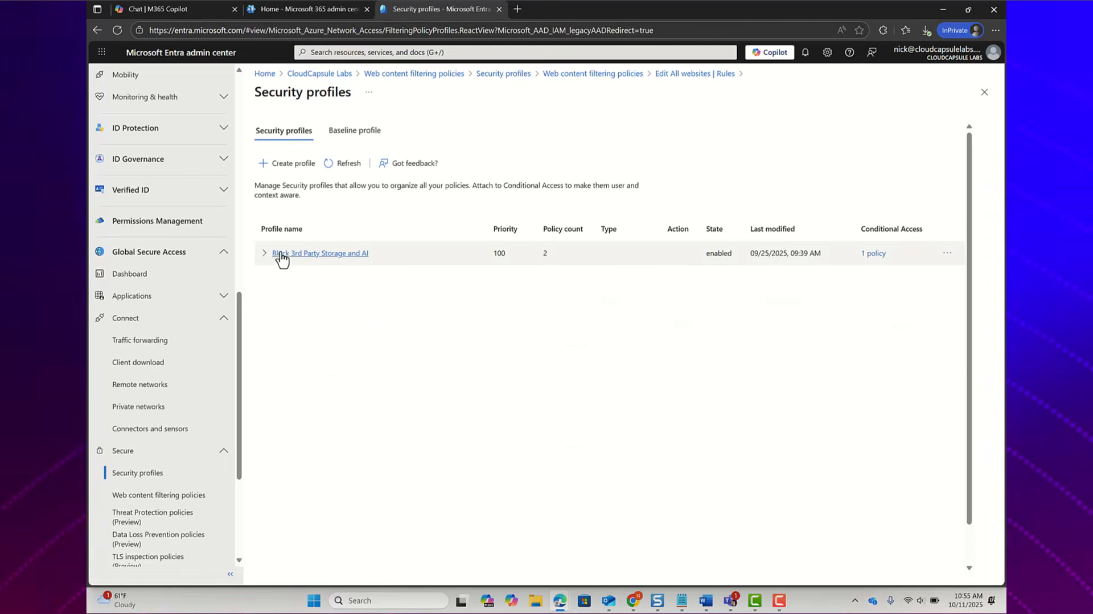
{"action": "left_click", "coordinate": [348, 135]}
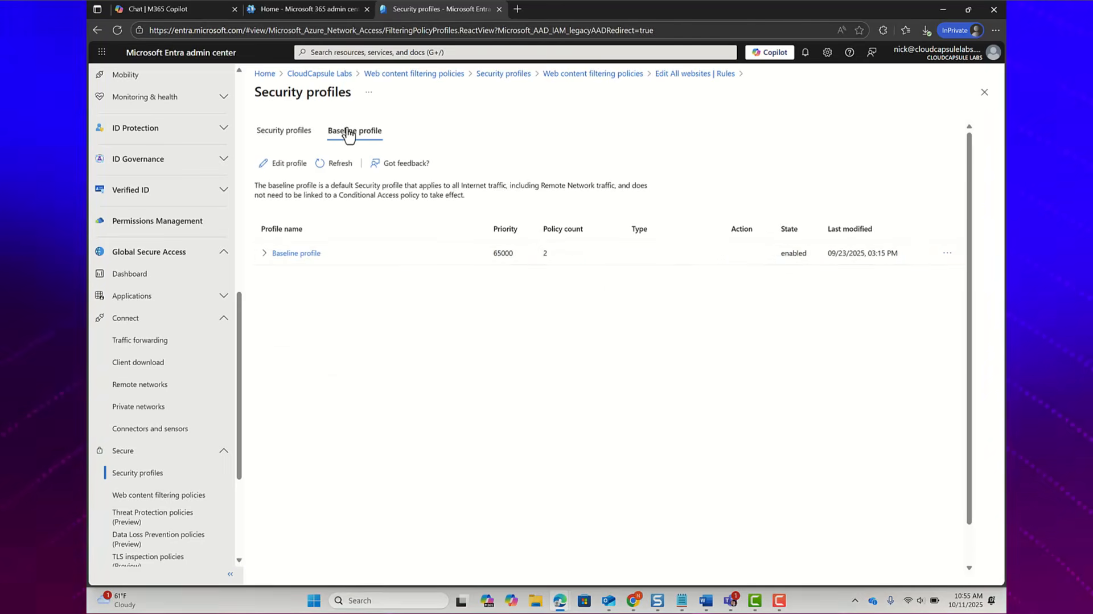
{"action": "left_click", "coordinate": [264, 253]}
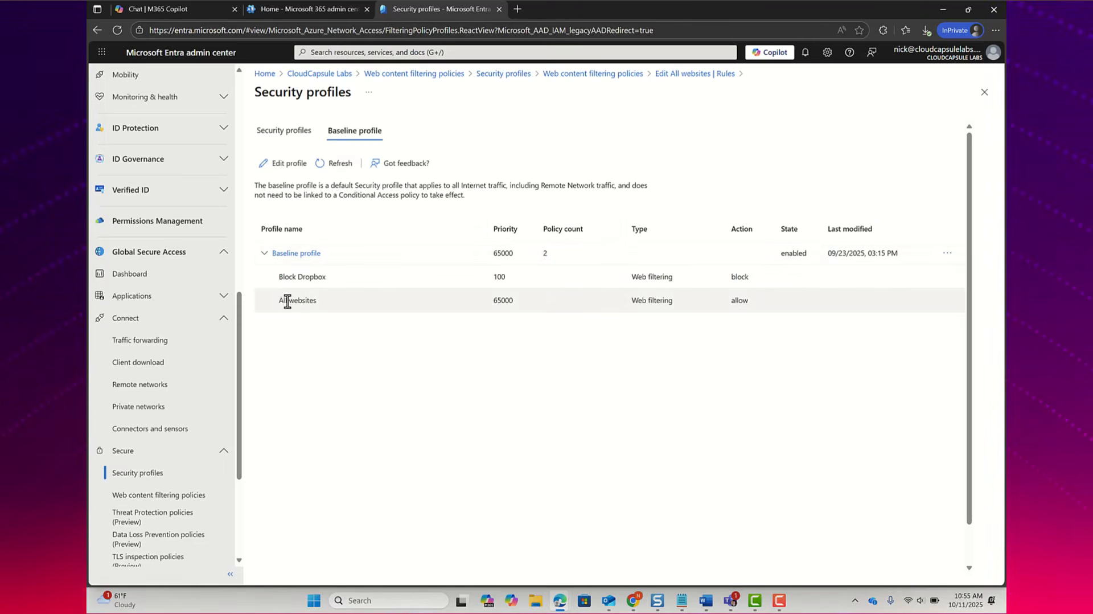
{"action": "left_click_drag", "start_coordinate": [277, 302], "coordinate": [329, 307]}
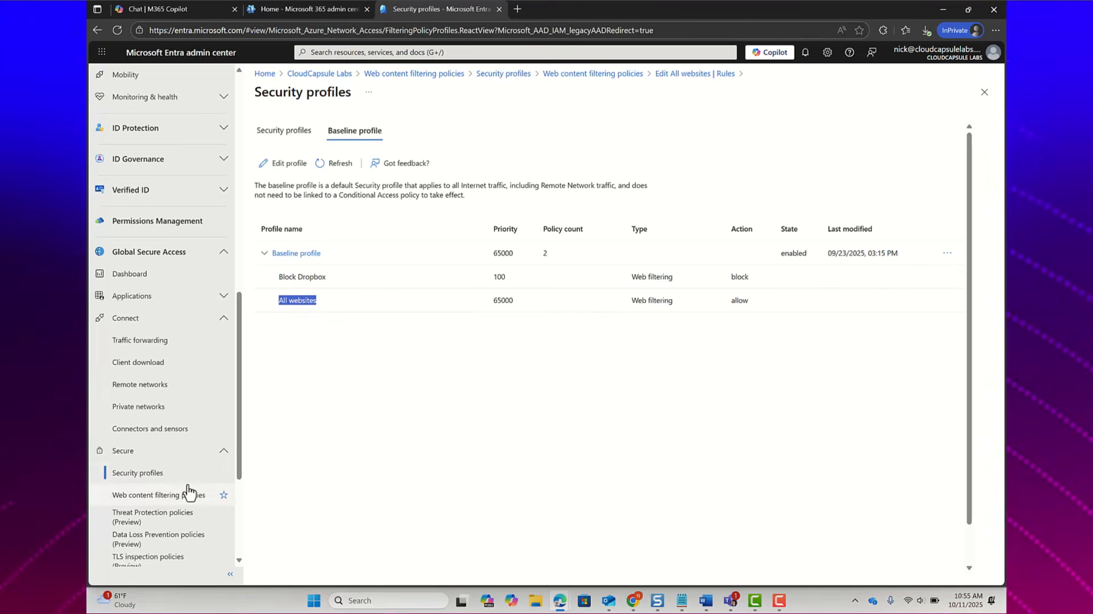
{"action": "left_click", "coordinate": [287, 134]}
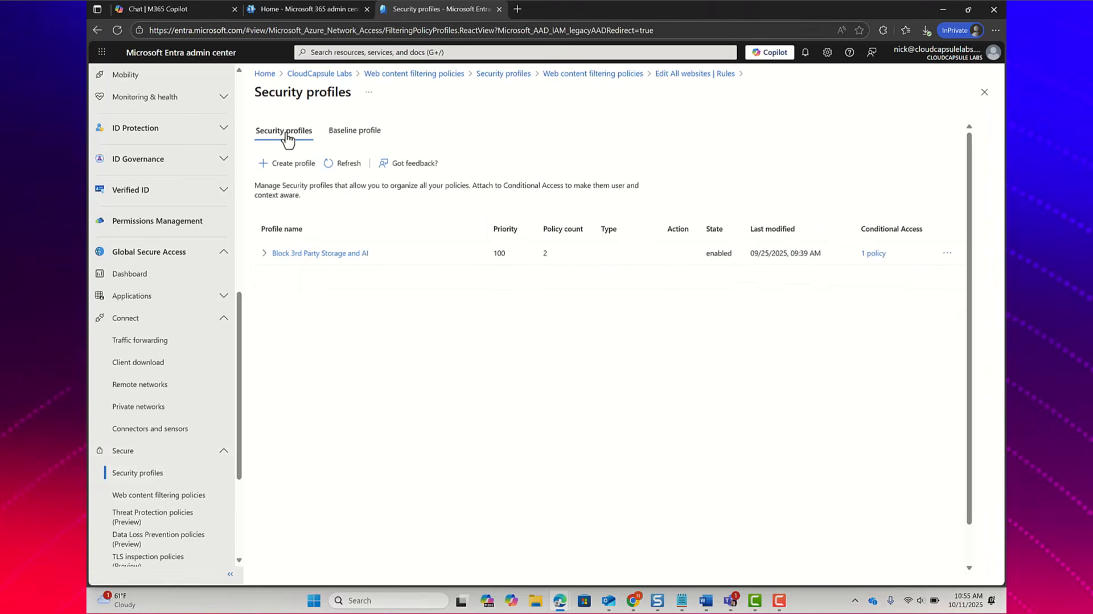
Step: Try to set up a security profile named Block AI with state enabled and priority 100
{"action": "left_click", "coordinate": [290, 164]}
{"action": "left_click", "coordinate": [477, 188]}
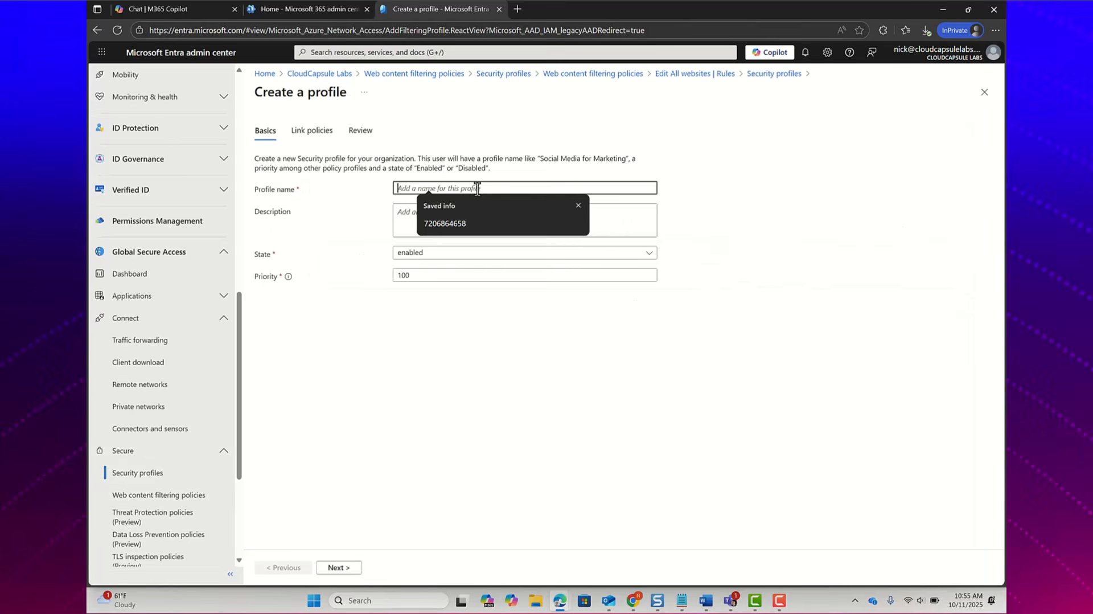
{"action": "type", "text": "Block AI"}
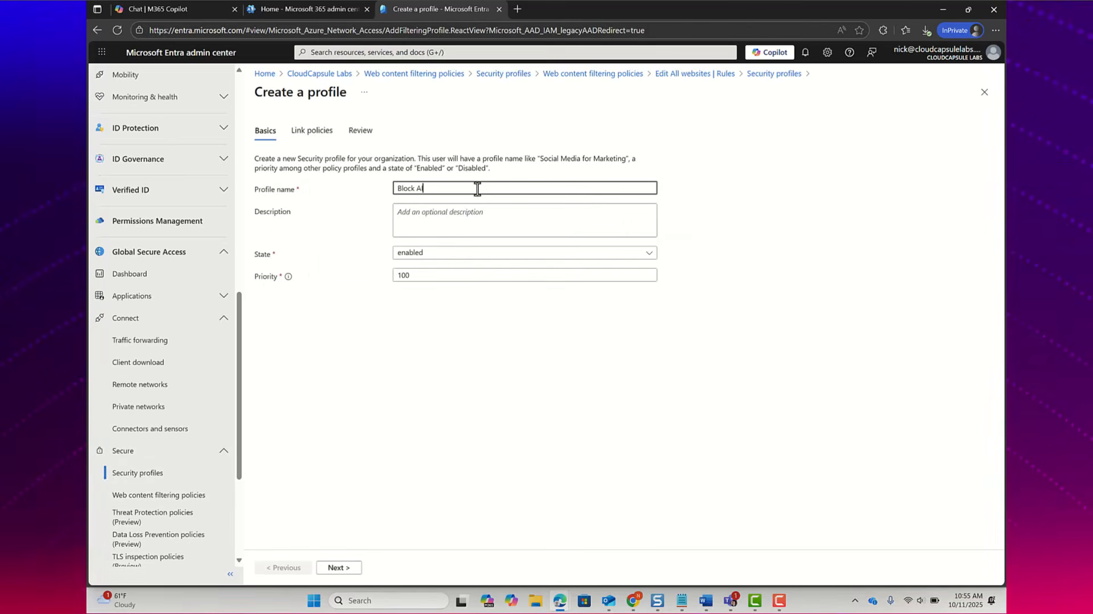
{"action": "left_click", "coordinate": [445, 231]}
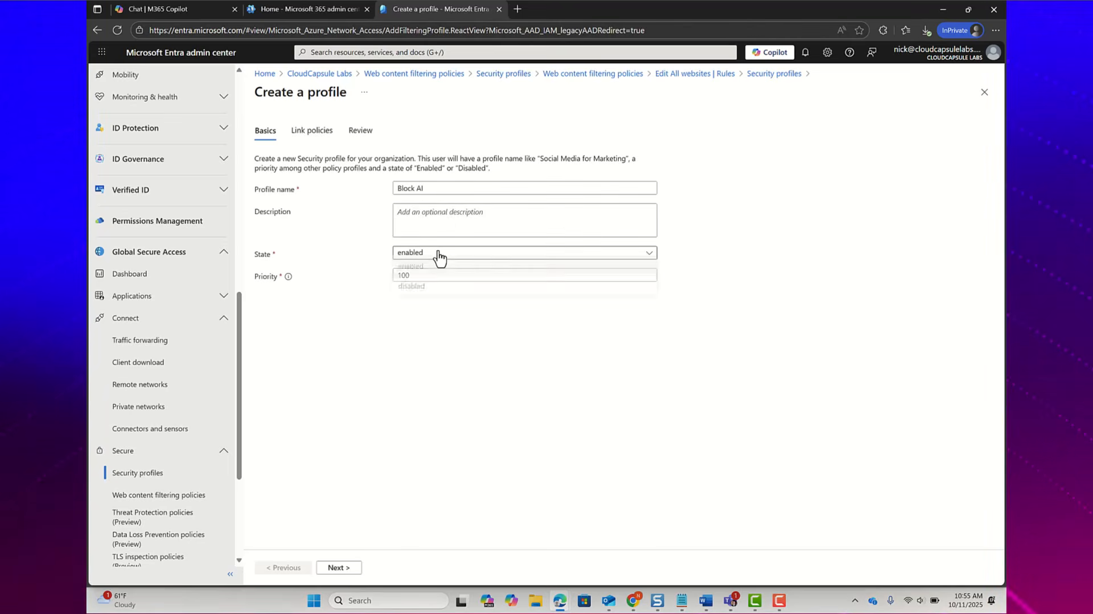
{"action": "left_click", "coordinate": [427, 351]}
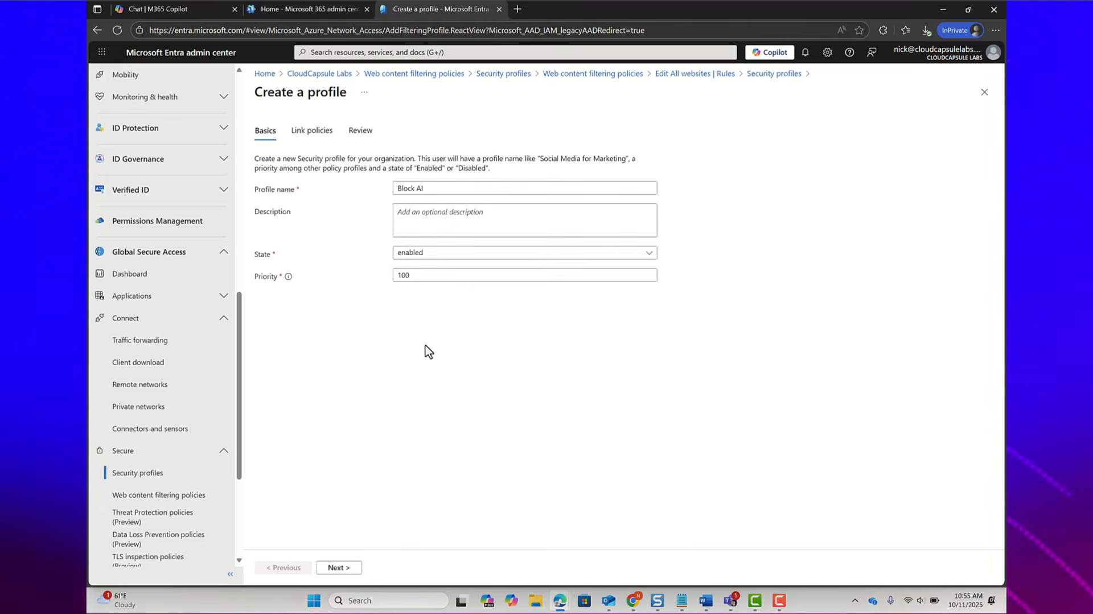
{"action": "left_click", "coordinate": [337, 567]}
Step: Link the existing Block AI Tools web filtering policy to the profile with priority 100 and state Enabled
{"action": "left_click", "coordinate": [302, 185]}
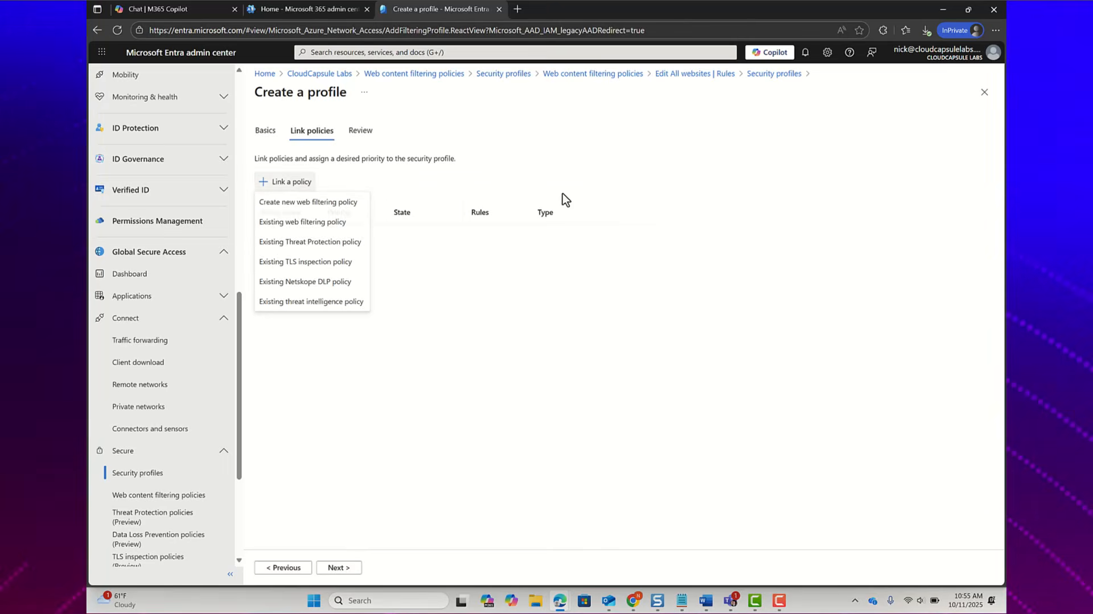
{"action": "left_click", "coordinate": [327, 228]}
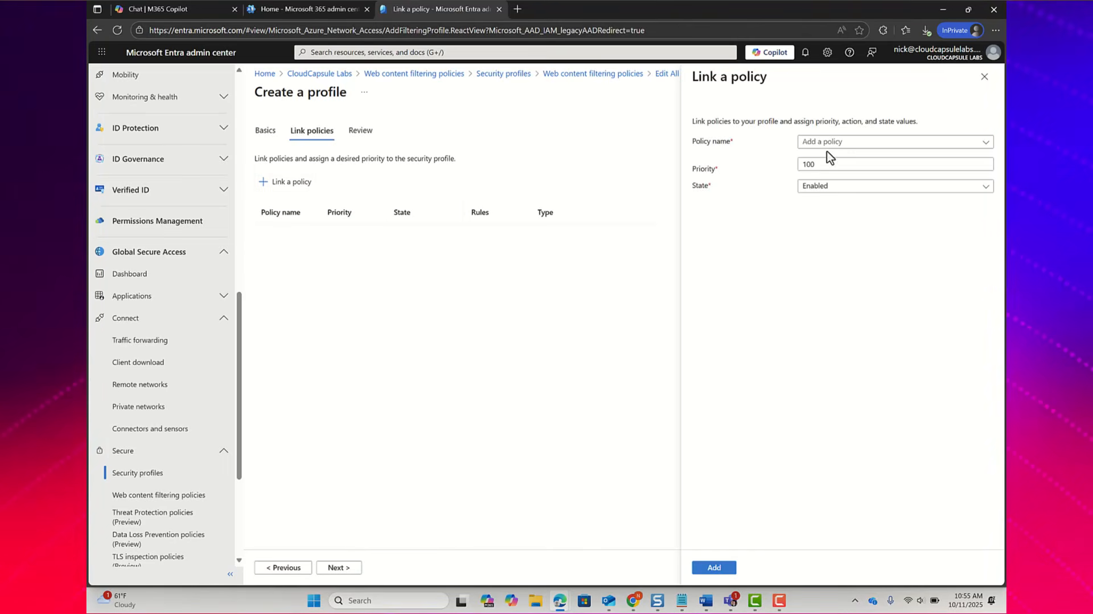
{"action": "left_click", "coordinate": [835, 144]}
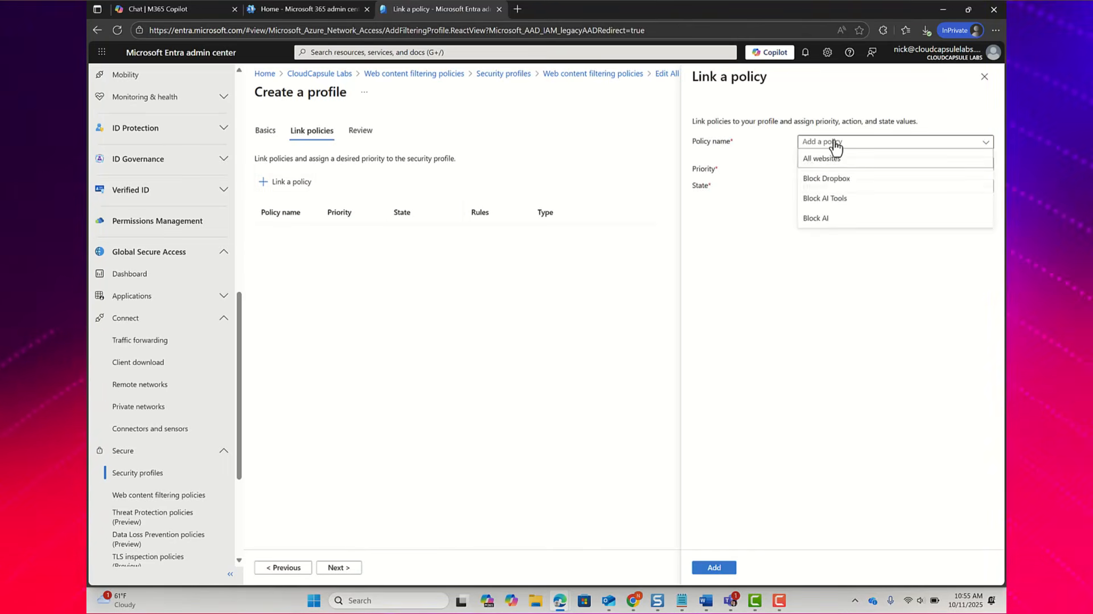
{"action": "left_click", "coordinate": [843, 200]}
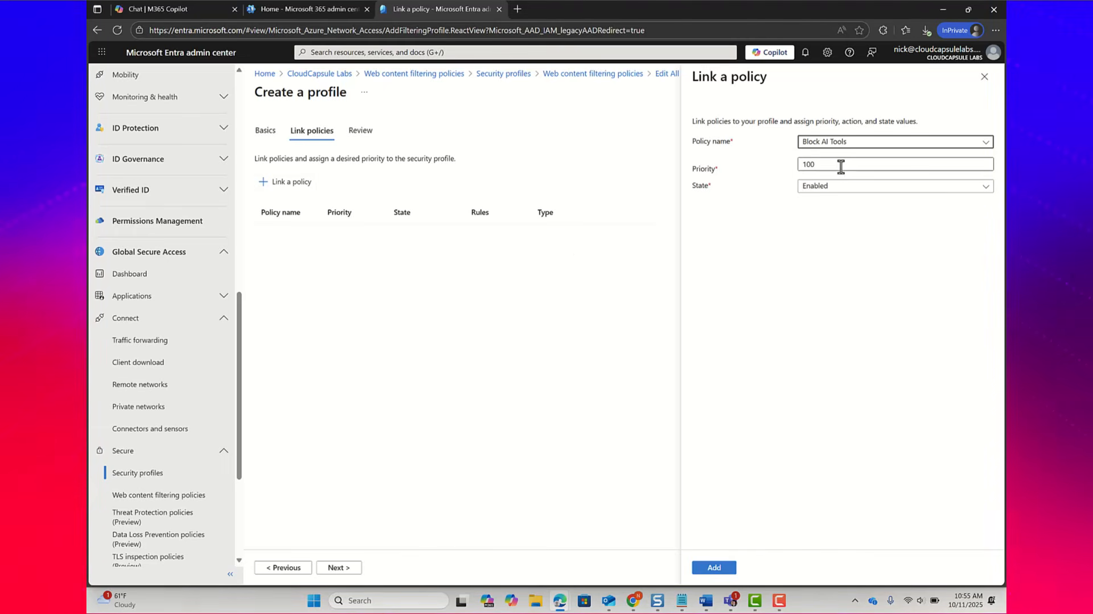
{"action": "left_click", "coordinate": [833, 188]}
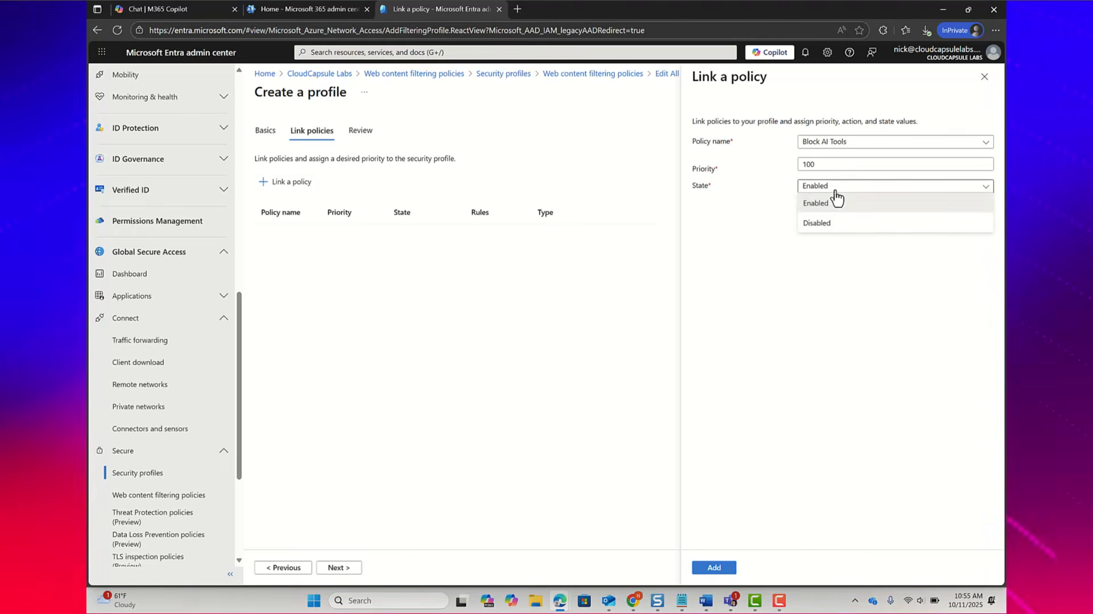
{"action": "left_click", "coordinate": [835, 200]}
{"action": "left_click", "coordinate": [714, 568]}
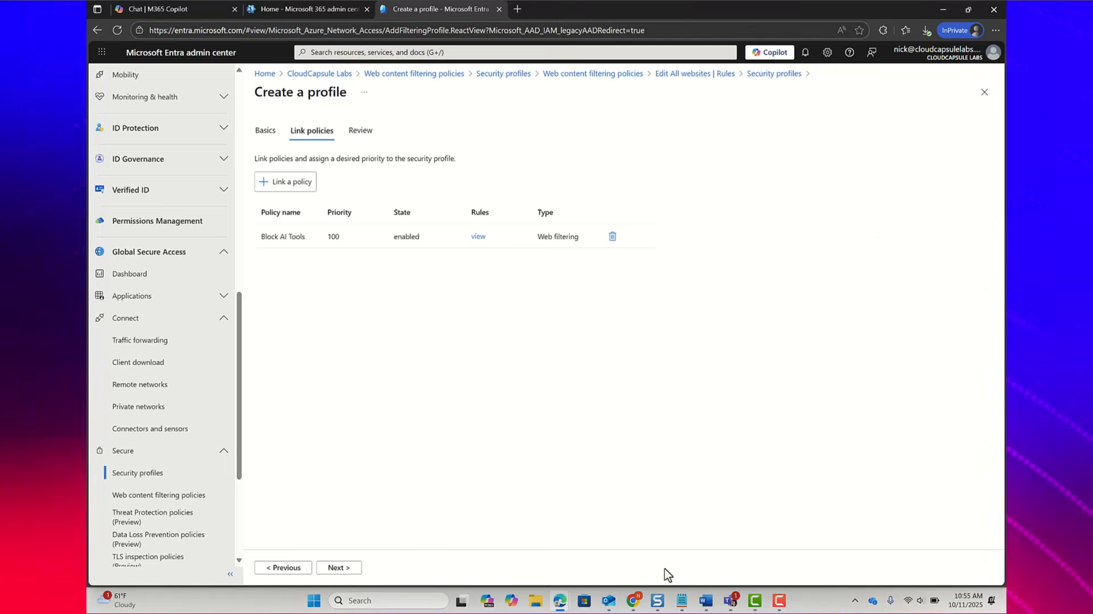
Step: Try to create the reviewed Block AI profile, and check the existing profile's priority in the security profiles list
{"action": "left_click", "coordinate": [338, 568]}
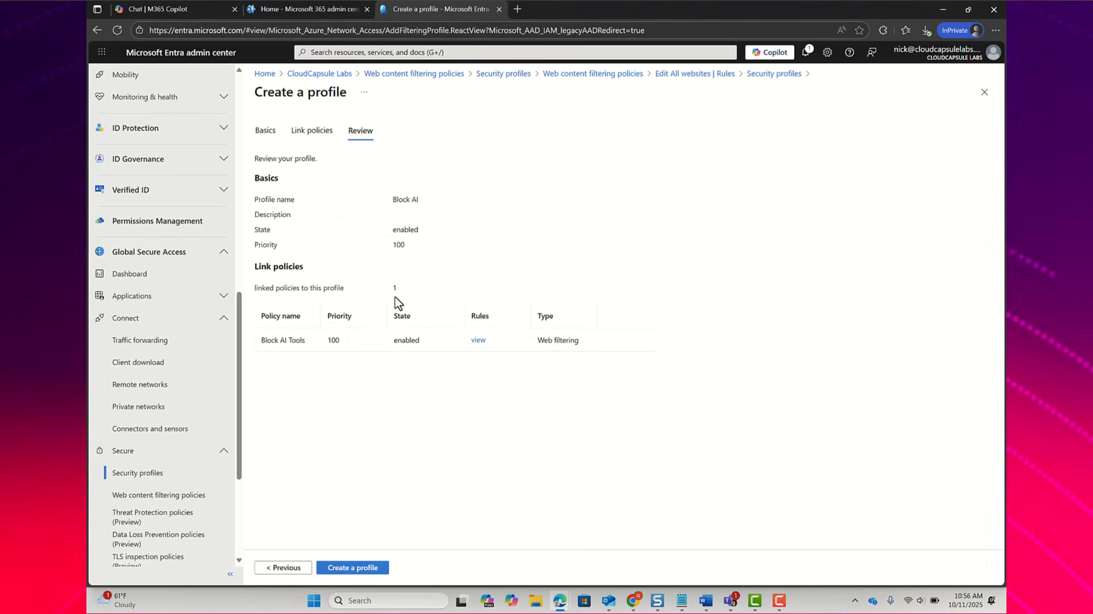
{"action": "left_click", "coordinate": [352, 569]}
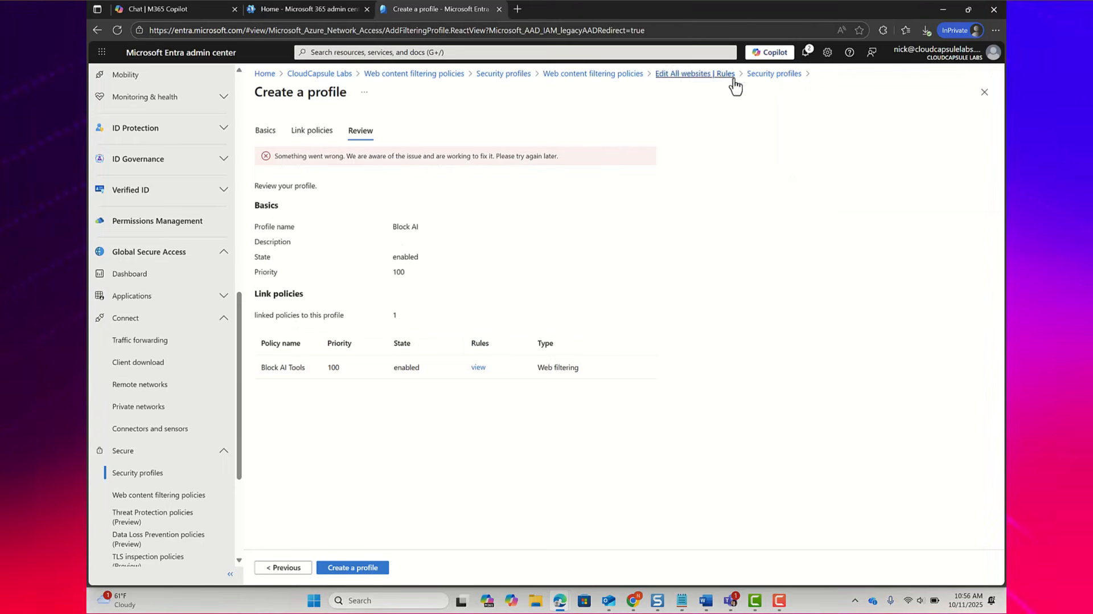
{"action": "left_click", "coordinate": [766, 74]}
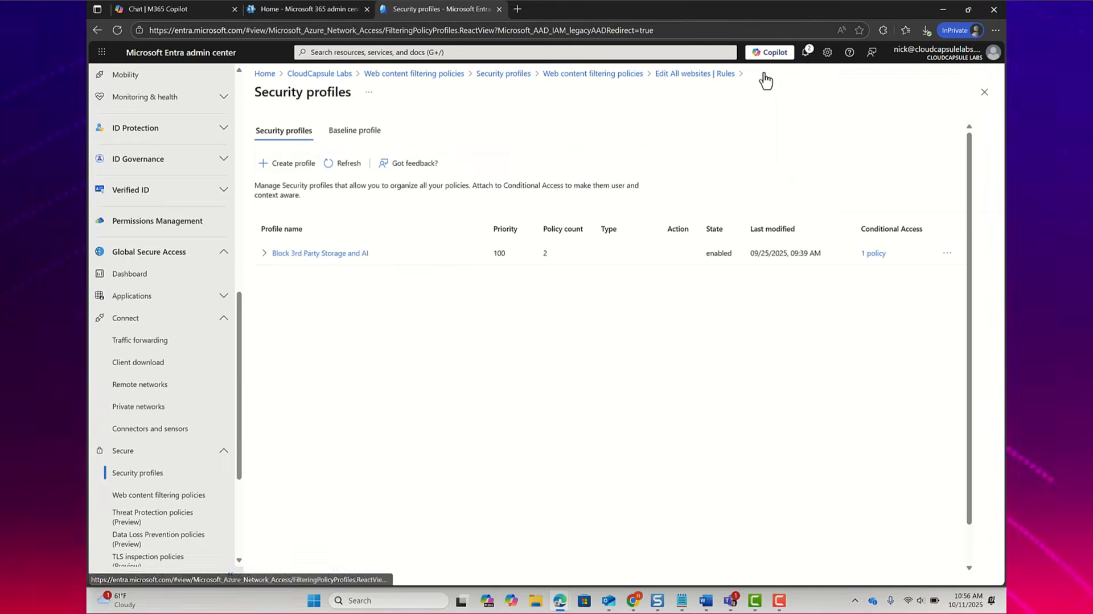
{"action": "double_click", "coordinate": [498, 253]}
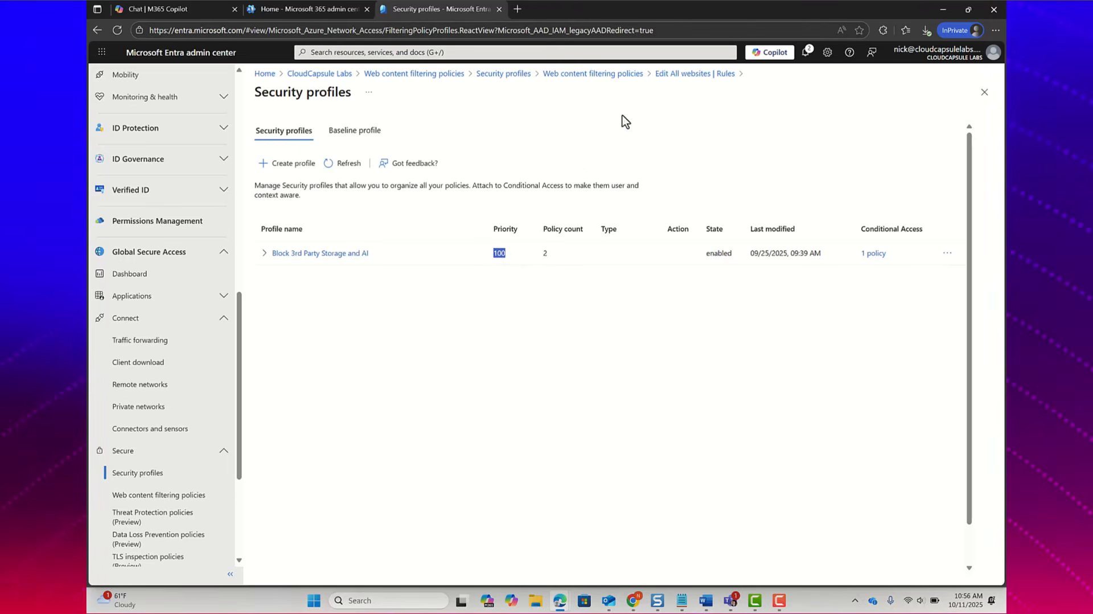
Step: Start a new security profile named Block AI with state enabled and priority 101
{"action": "left_click", "coordinate": [691, 75]}
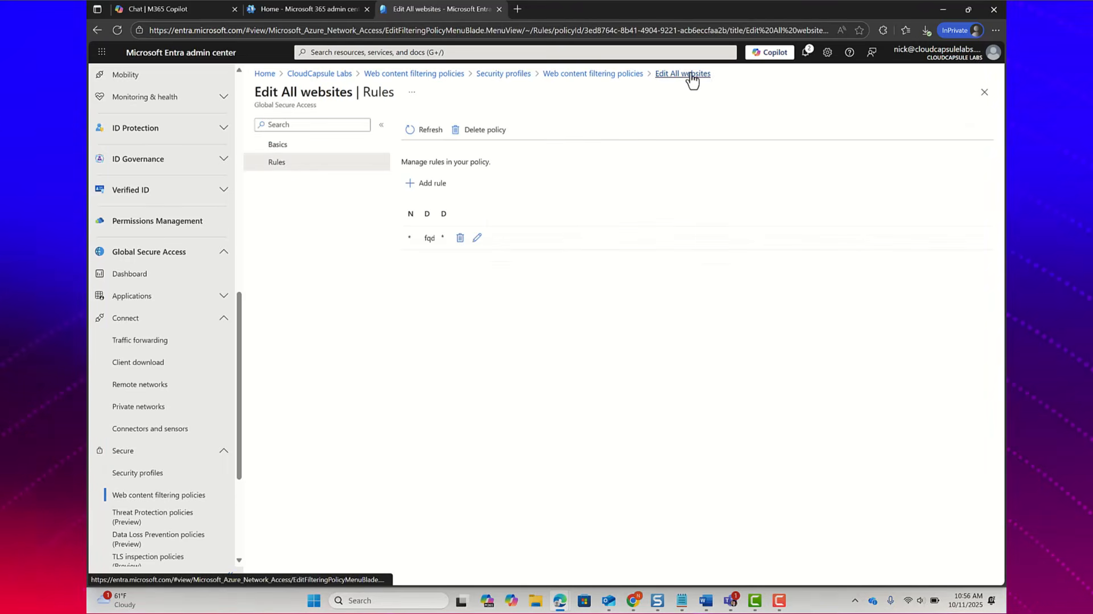
{"action": "left_click", "coordinate": [612, 75]}
{"action": "left_click", "coordinate": [166, 477]}
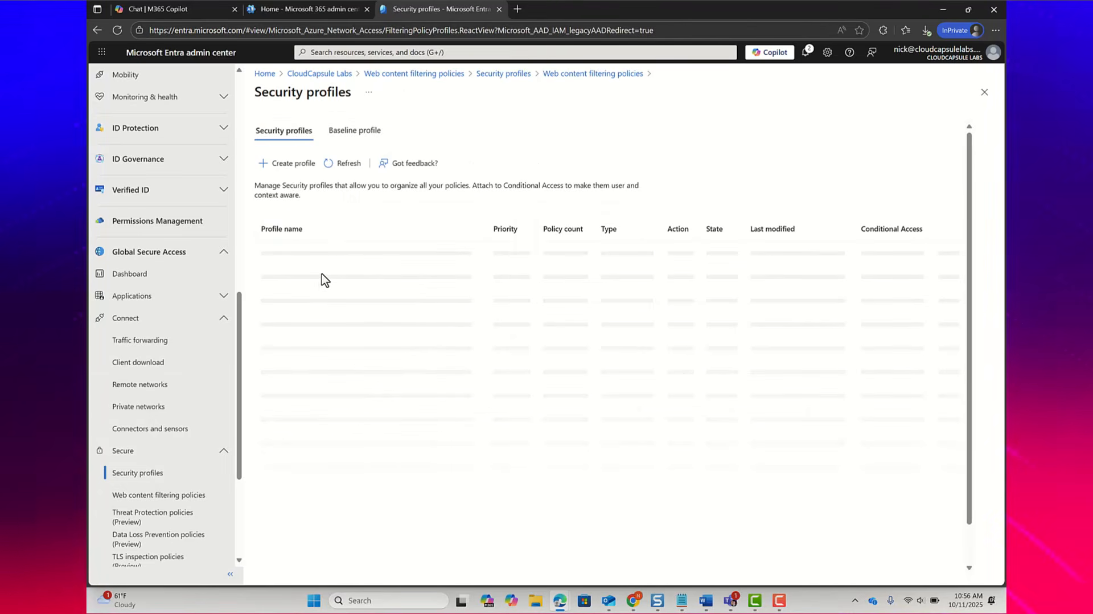
{"action": "left_click", "coordinate": [279, 163]}
{"action": "left_click", "coordinate": [478, 189]}
{"action": "type", "text": "B"}
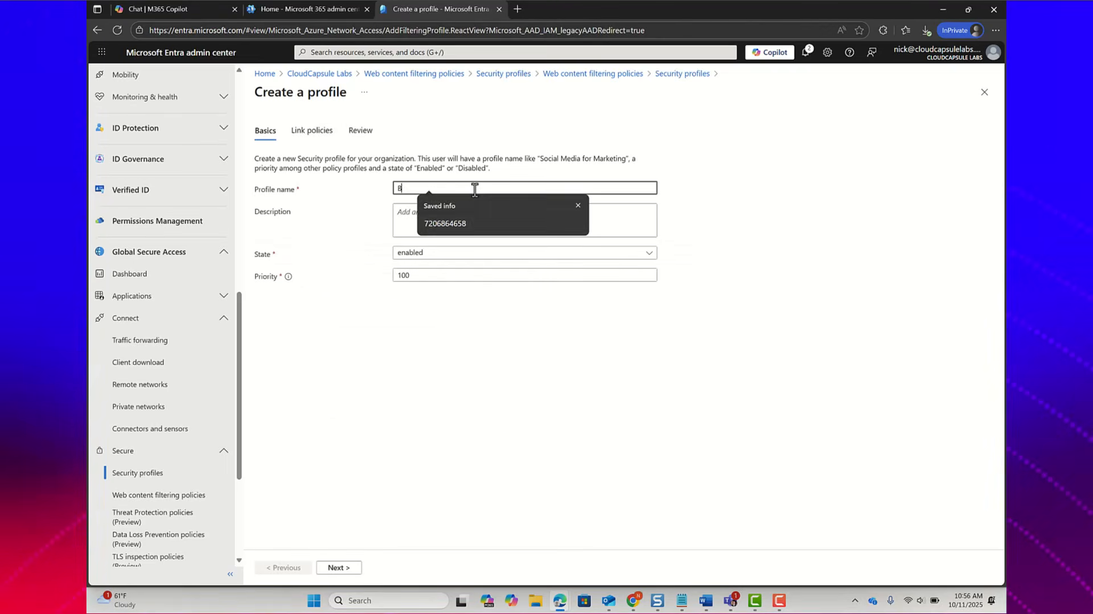
{"action": "type", "text": "lock AI"}
{"action": "key", "text": "Tab"}
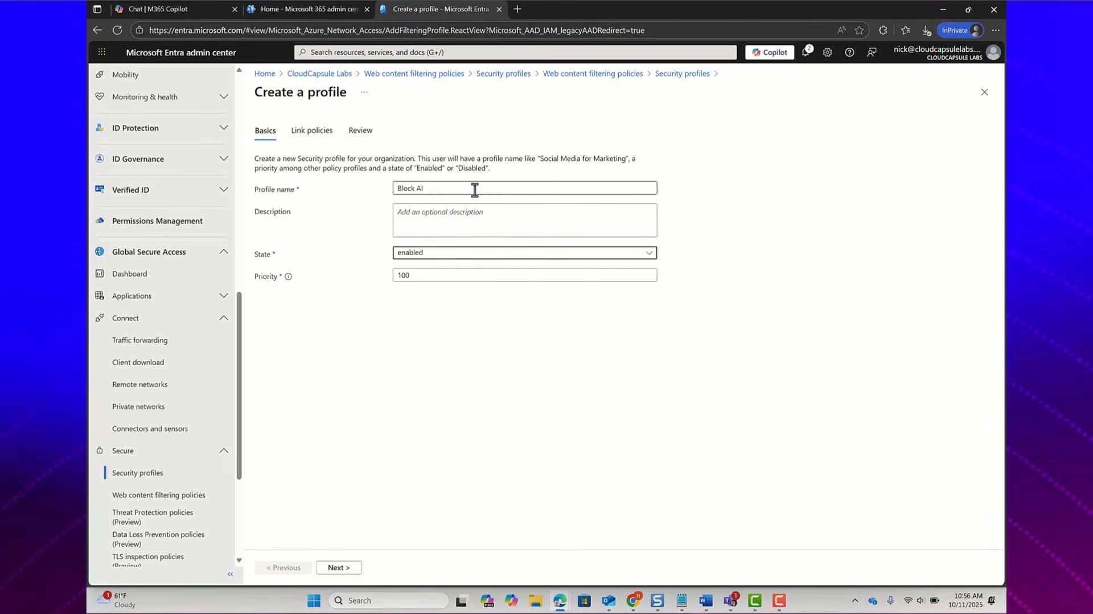
{"action": "key", "text": "End"}
{"action": "key", "text": "BackSpace"}
{"action": "key", "text": "BackSpace"}
{"action": "key", "text": "BackSpace"}
{"action": "type", "text": "101"}
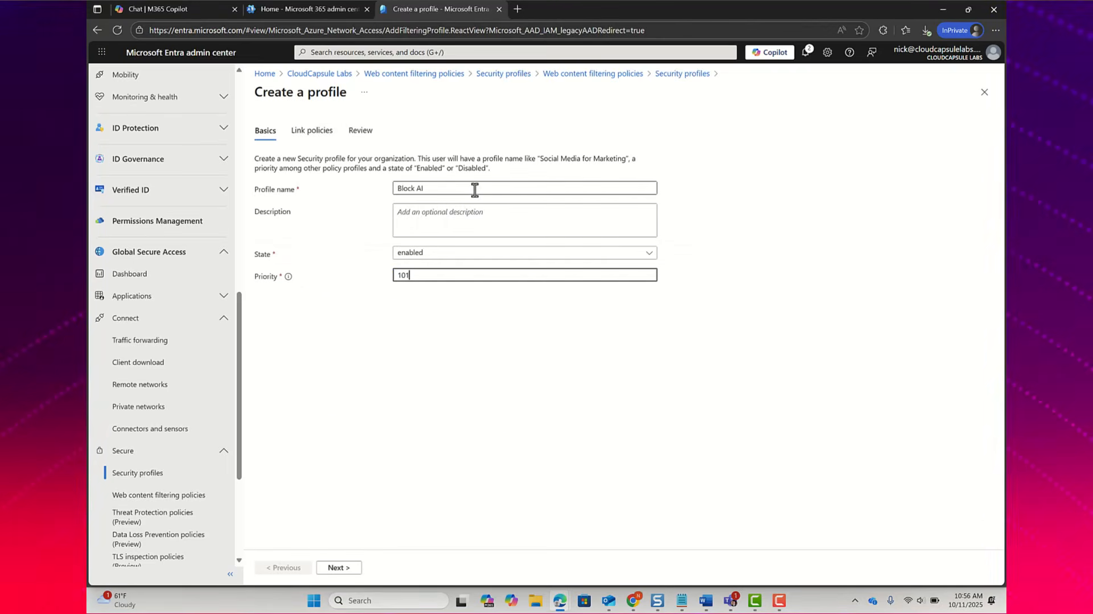
{"action": "left_click", "coordinate": [341, 567]}
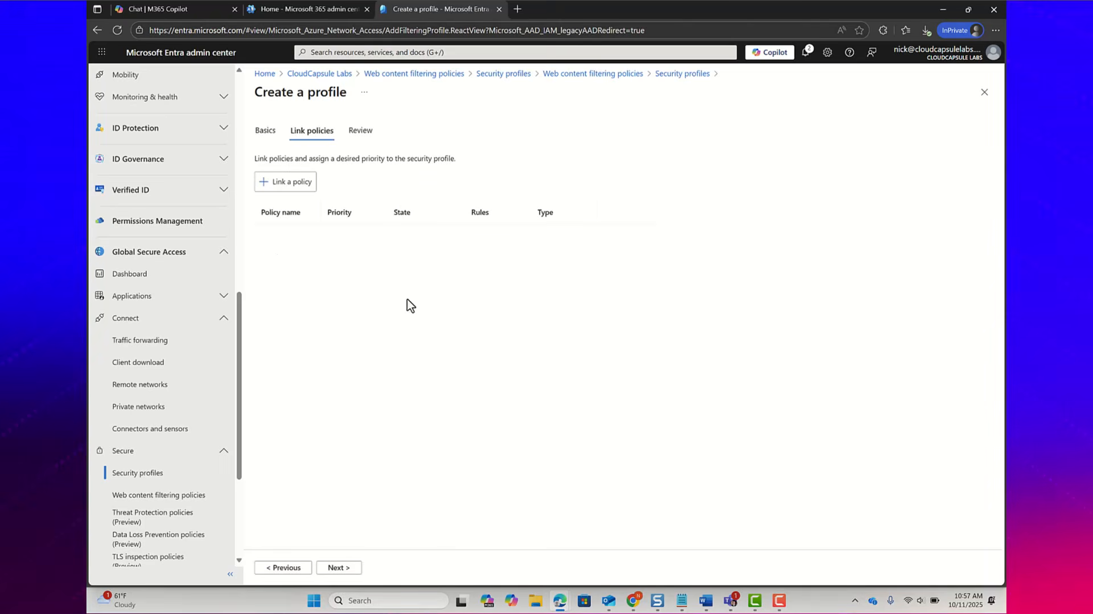
Step: Link the existing Block AI Tools web filtering policy, enabled at priority 100, and create the Block AI profile
{"action": "left_click", "coordinate": [275, 193]}
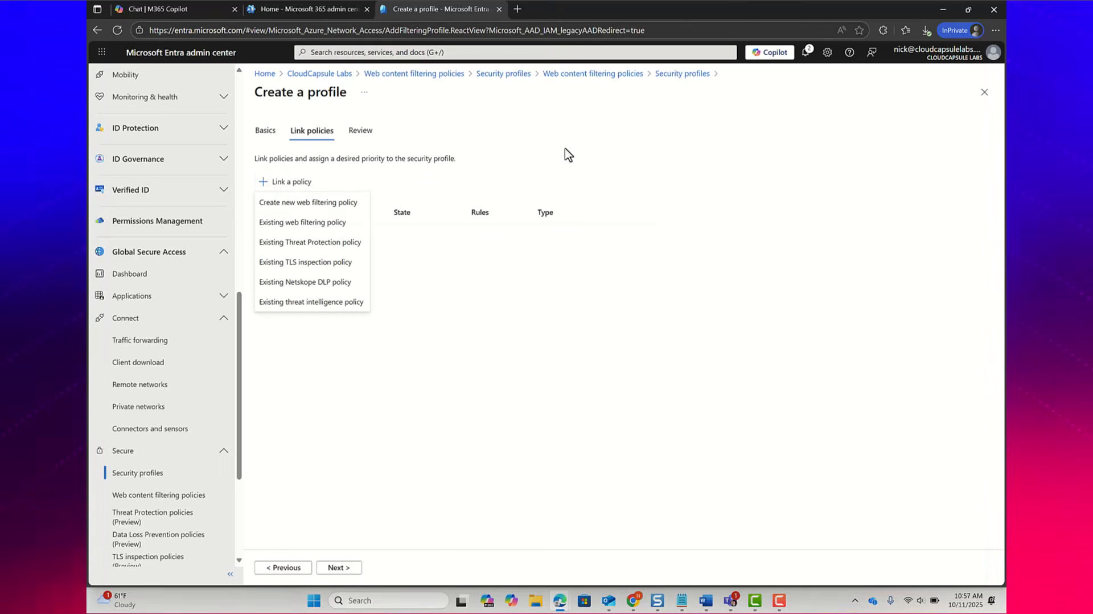
{"action": "left_click", "coordinate": [325, 222]}
{"action": "left_click", "coordinate": [837, 142]}
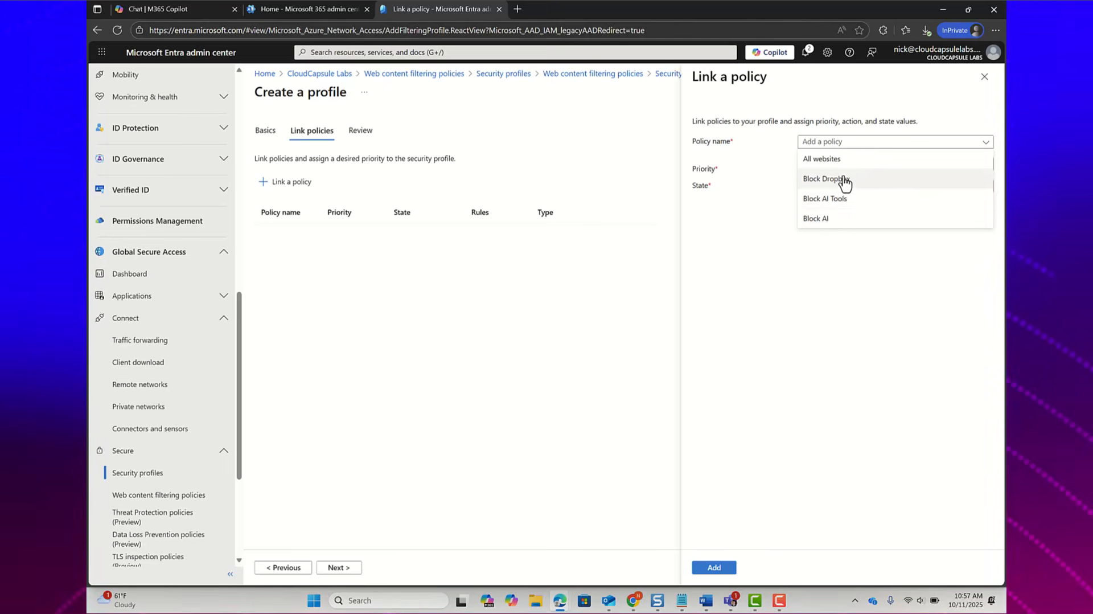
{"action": "left_click", "coordinate": [837, 199]}
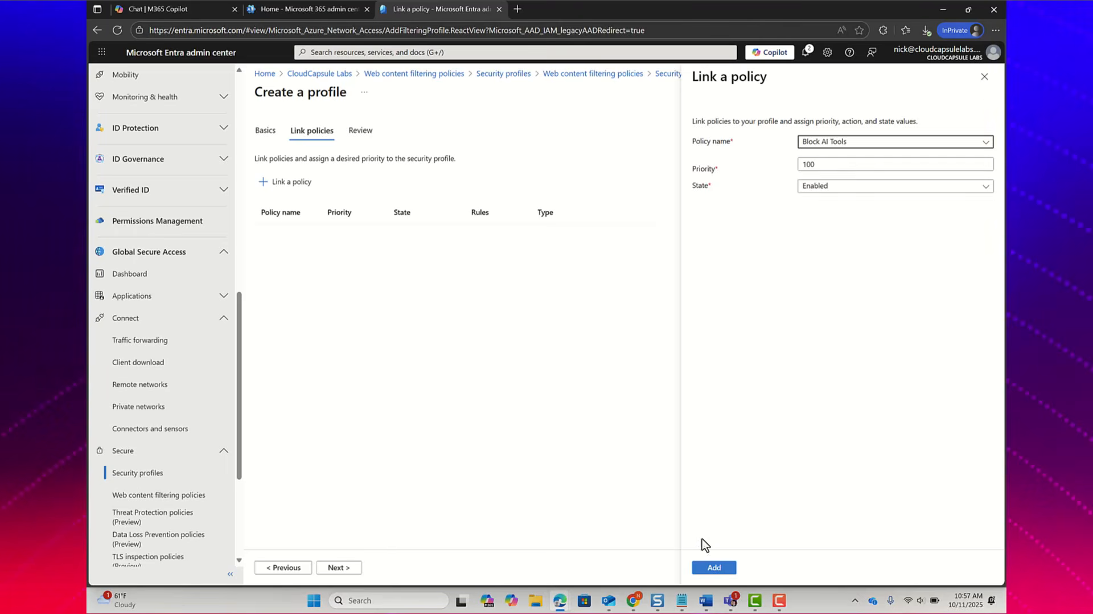
{"action": "left_click", "coordinate": [712, 567]}
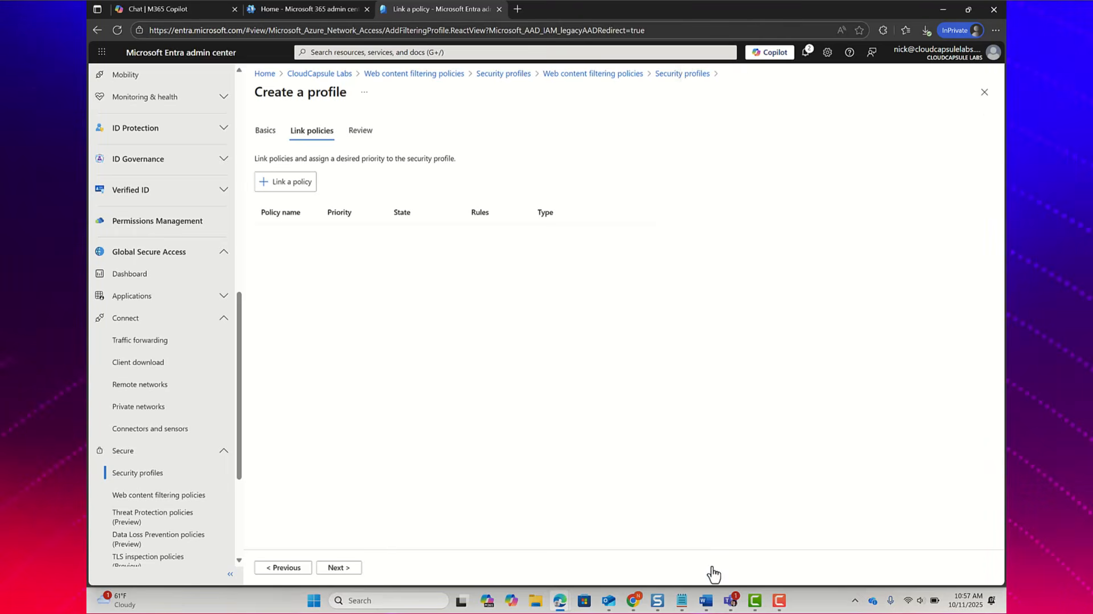
{"action": "left_click", "coordinate": [341, 568]}
{"action": "left_click", "coordinate": [342, 568]}
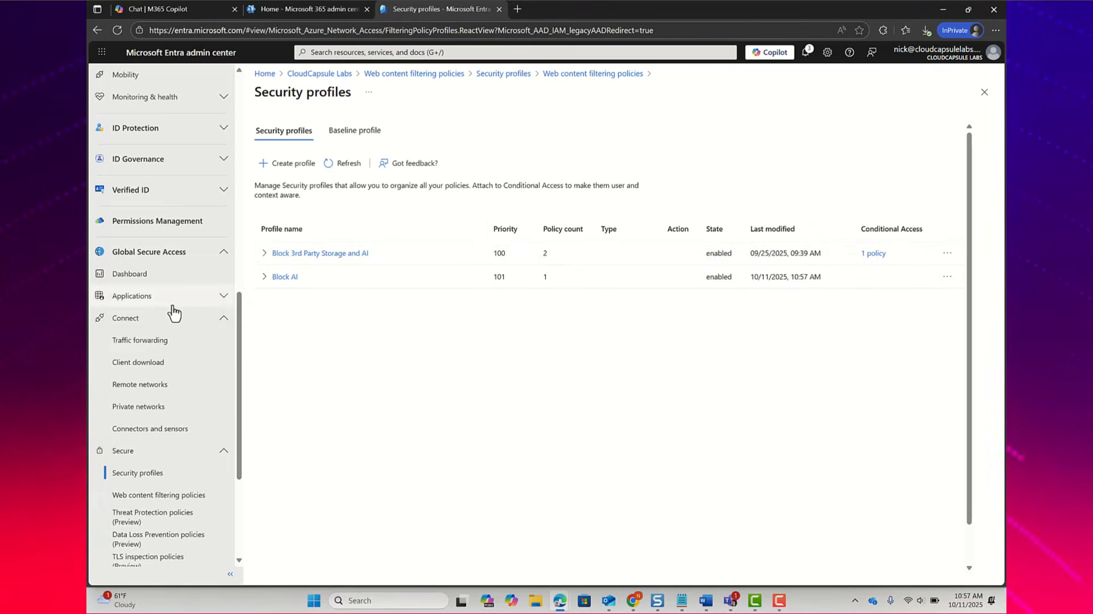
Step: Go to the list of Conditional Access policies
{"action": "scroll", "coordinate": [174, 310], "scroll_direction": "up", "scroll_amount": 3}
{"action": "scroll", "coordinate": [174, 310], "scroll_direction": "up", "scroll_amount": 5}
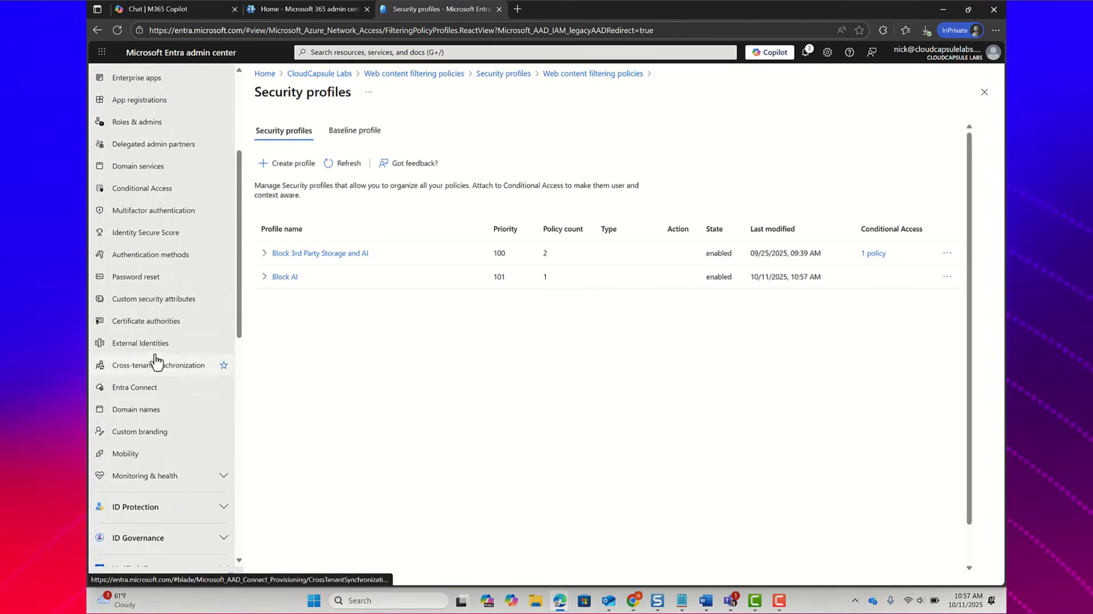
{"action": "scroll", "coordinate": [178, 231], "scroll_direction": "up", "scroll_amount": 1}
{"action": "left_click", "coordinate": [168, 236]}
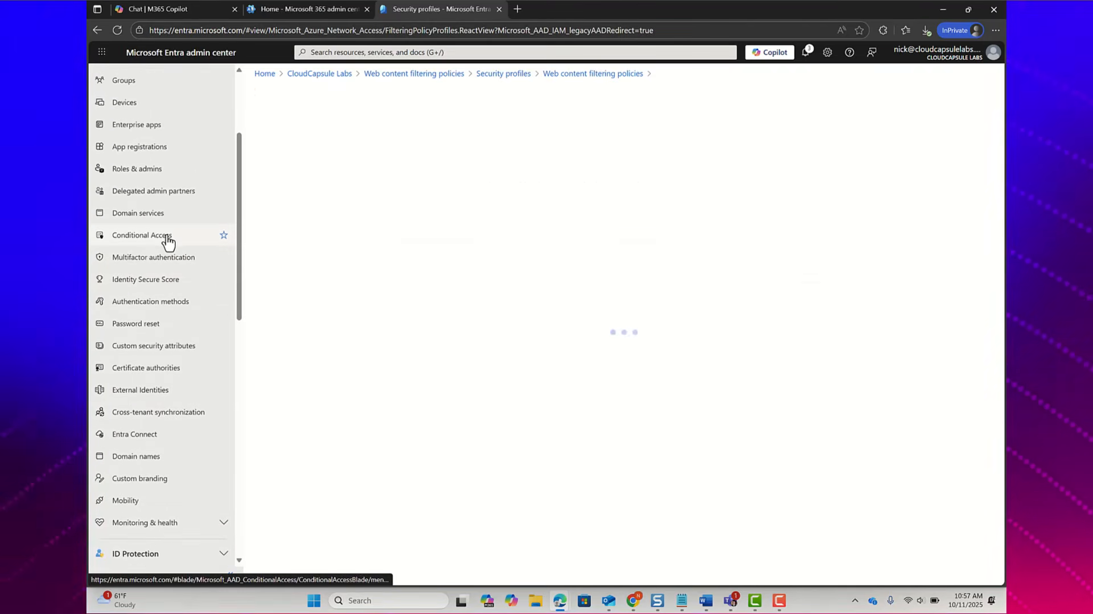
{"action": "left_click", "coordinate": [280, 154]}
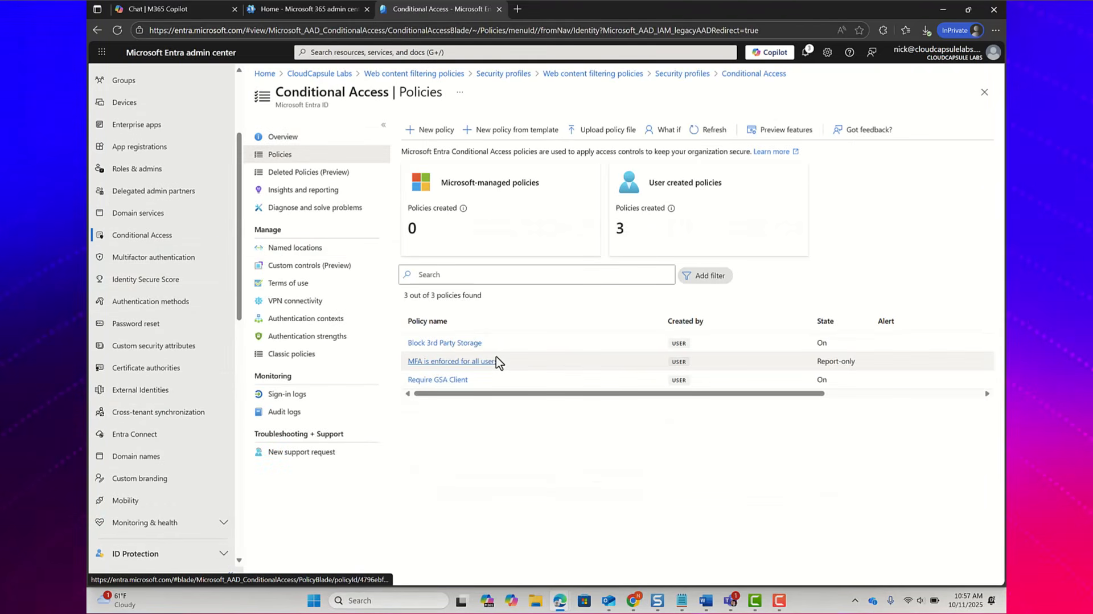
Step: Change the name of the Block 3rd Party Storage policy to Block 3rd Party Storage and AI
{"action": "left_click", "coordinate": [465, 343]}
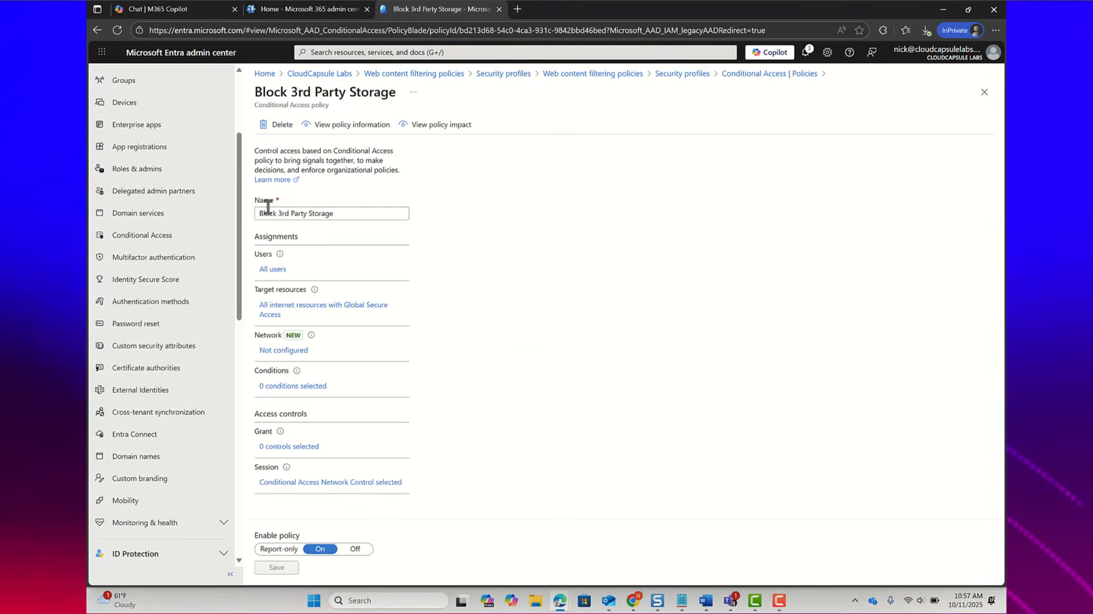
{"action": "left_click", "coordinate": [340, 218]}
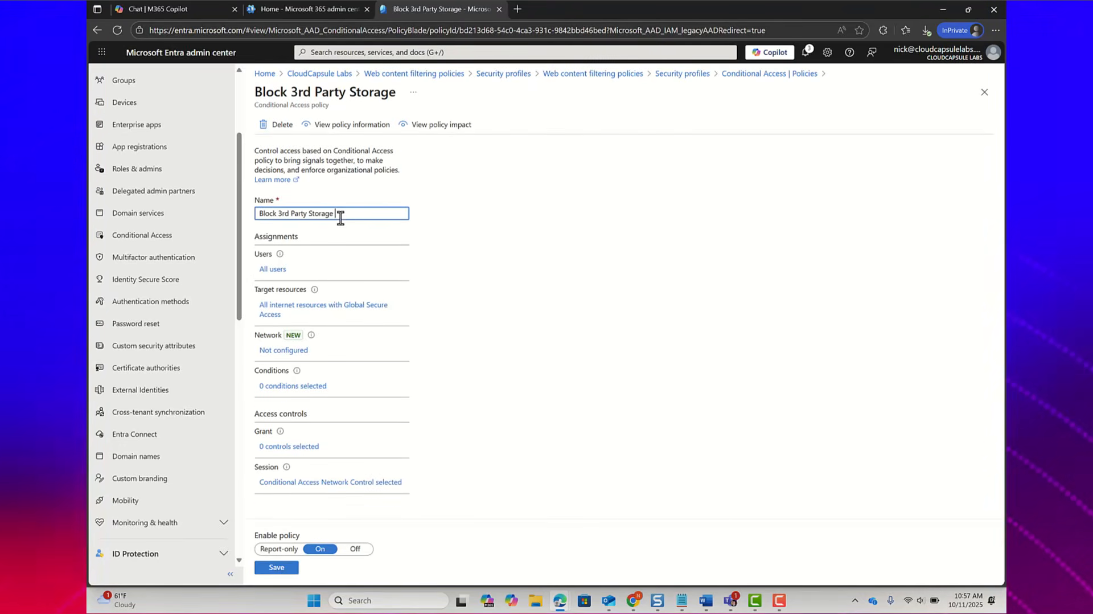
{"action": "type", "text": "and AI"}
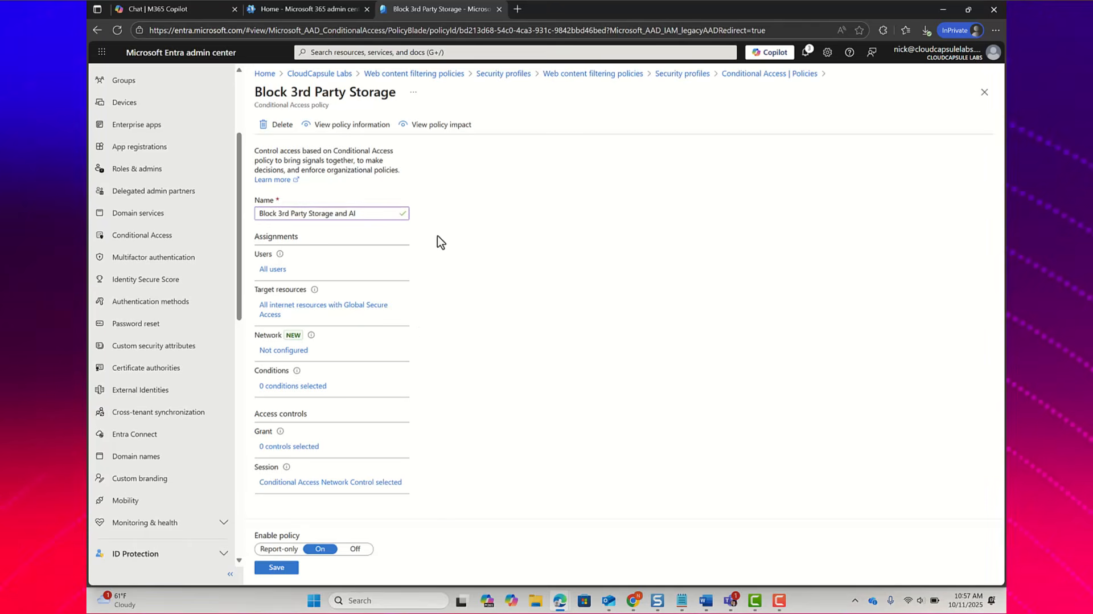
Step: Examine the policy's included and excluded users and its target resources
{"action": "left_click", "coordinate": [271, 270]}
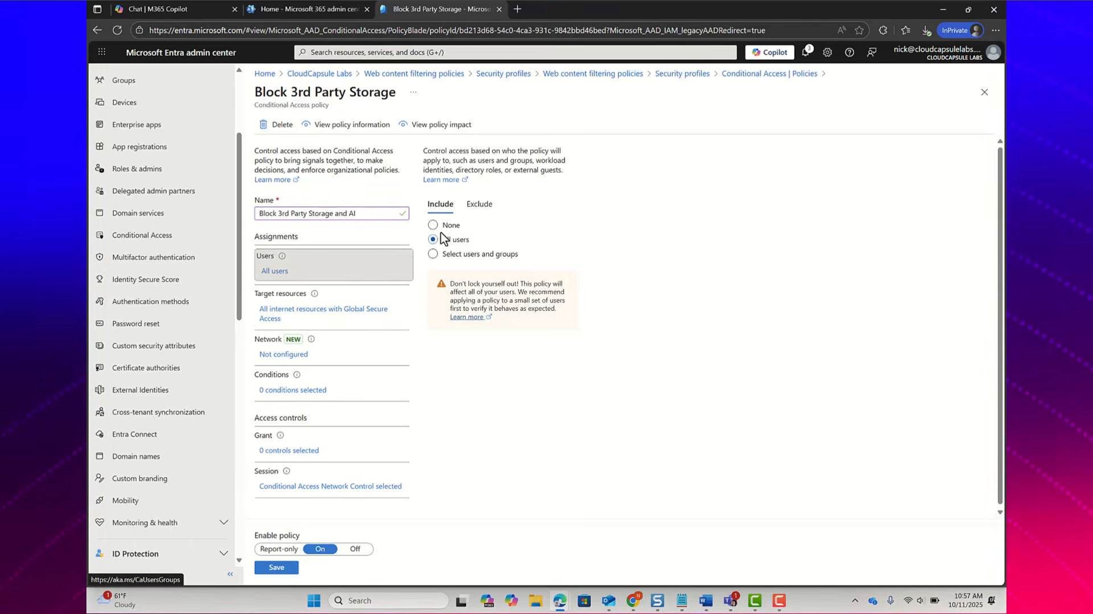
{"action": "left_click", "coordinate": [479, 206]}
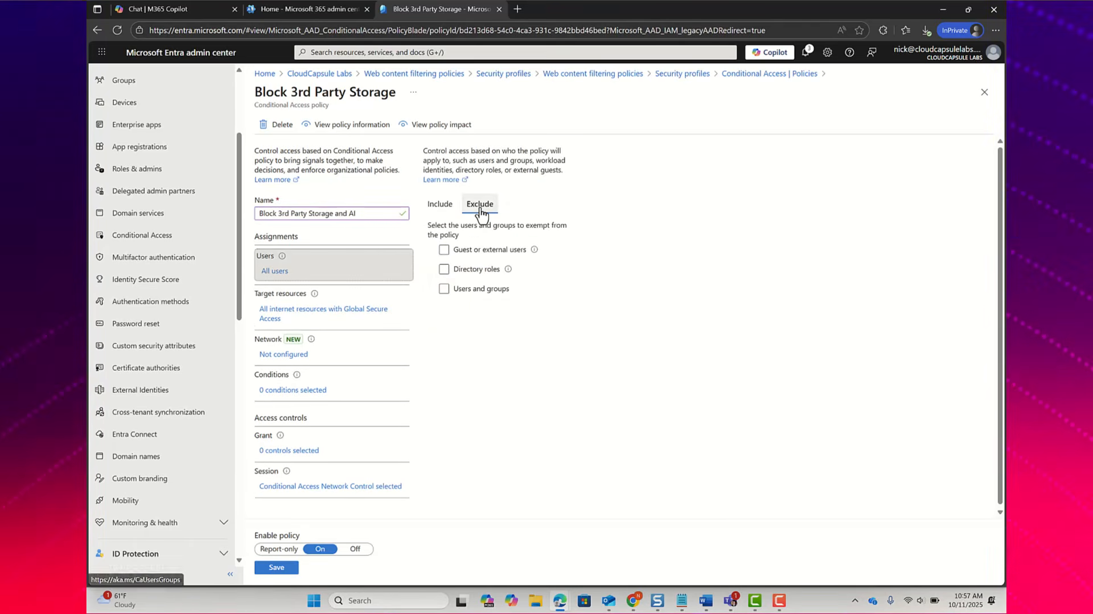
{"action": "left_click", "coordinate": [441, 205]}
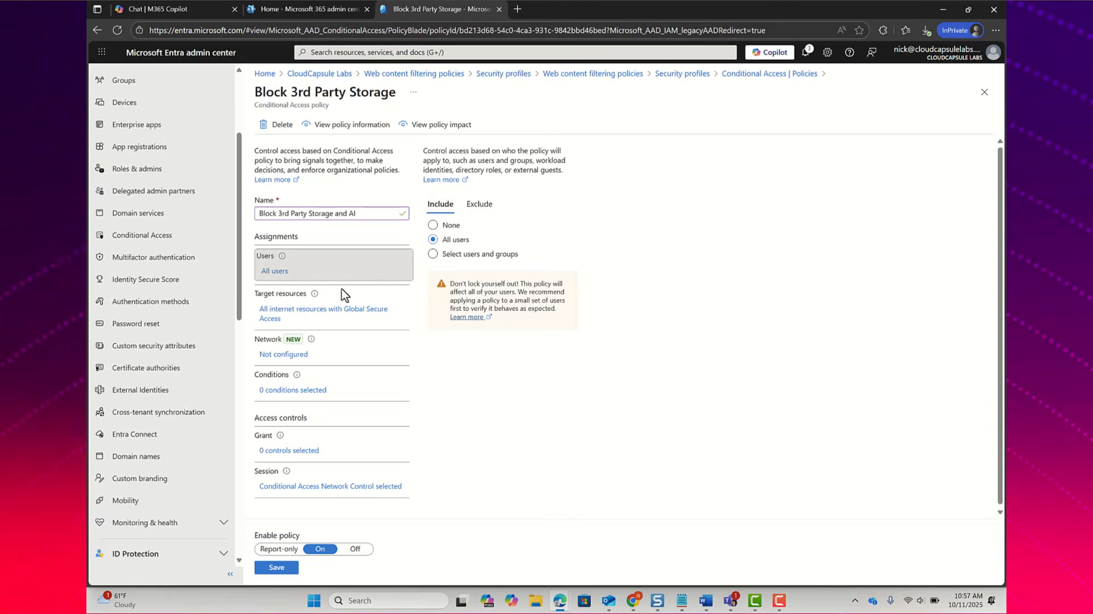
{"action": "left_click", "coordinate": [344, 317]}
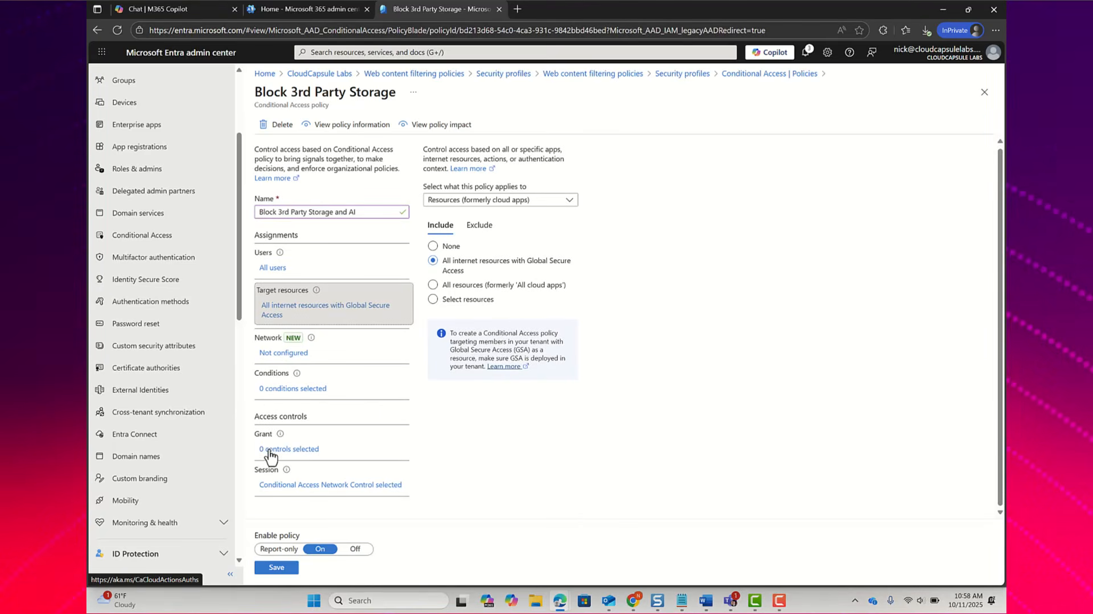
Step: Apply Block 3rd Party Storage and AI as the Global Secure Access security profile in the policy's session controls
{"action": "left_click", "coordinate": [328, 482]}
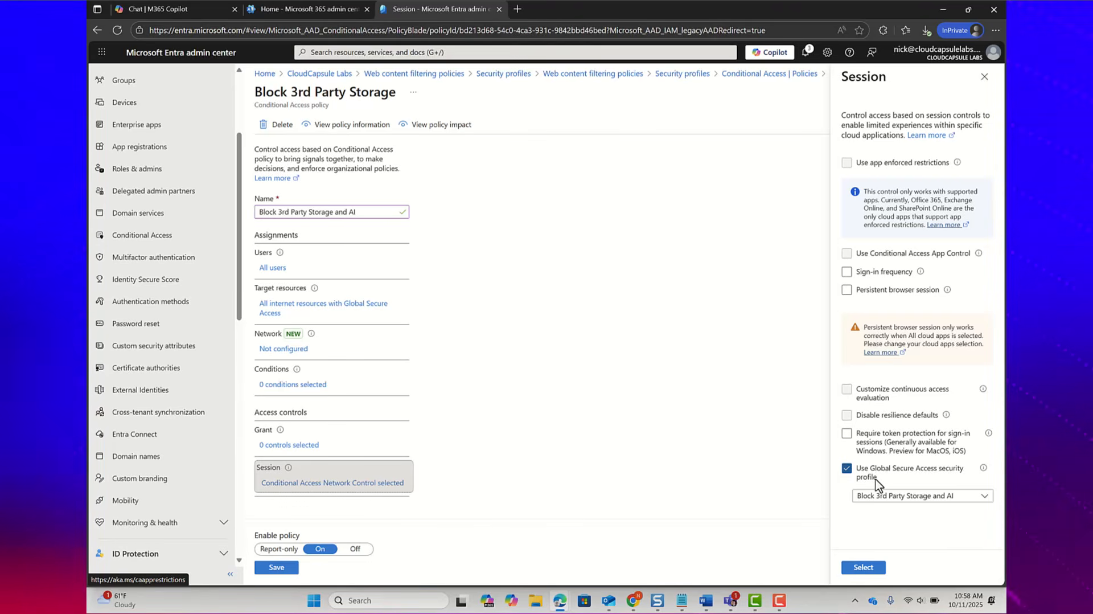
{"action": "left_click", "coordinate": [884, 500]}
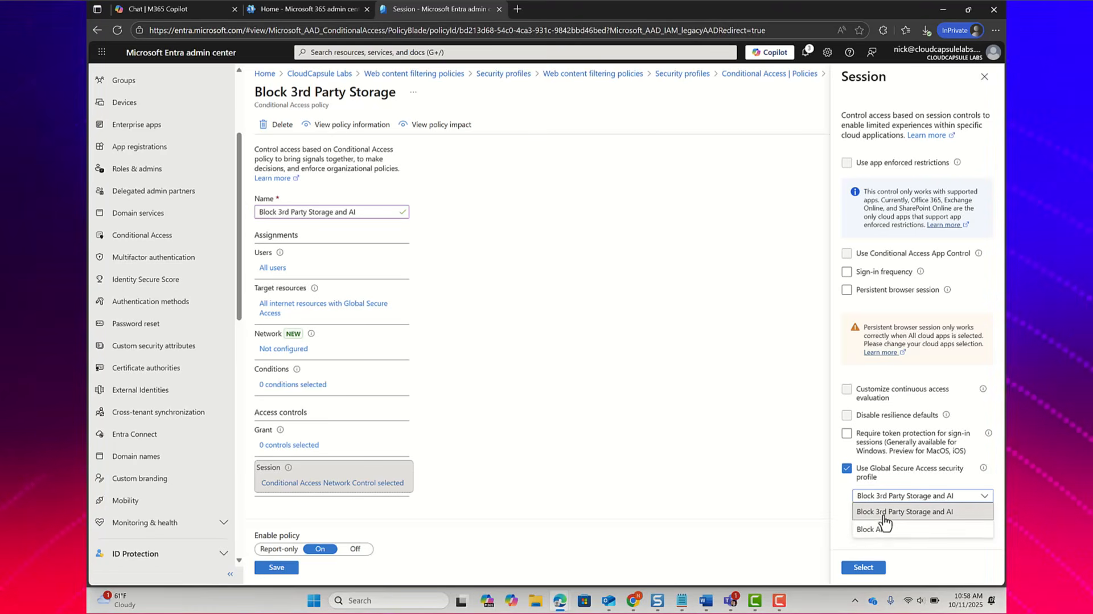
{"action": "left_click", "coordinate": [896, 477]}
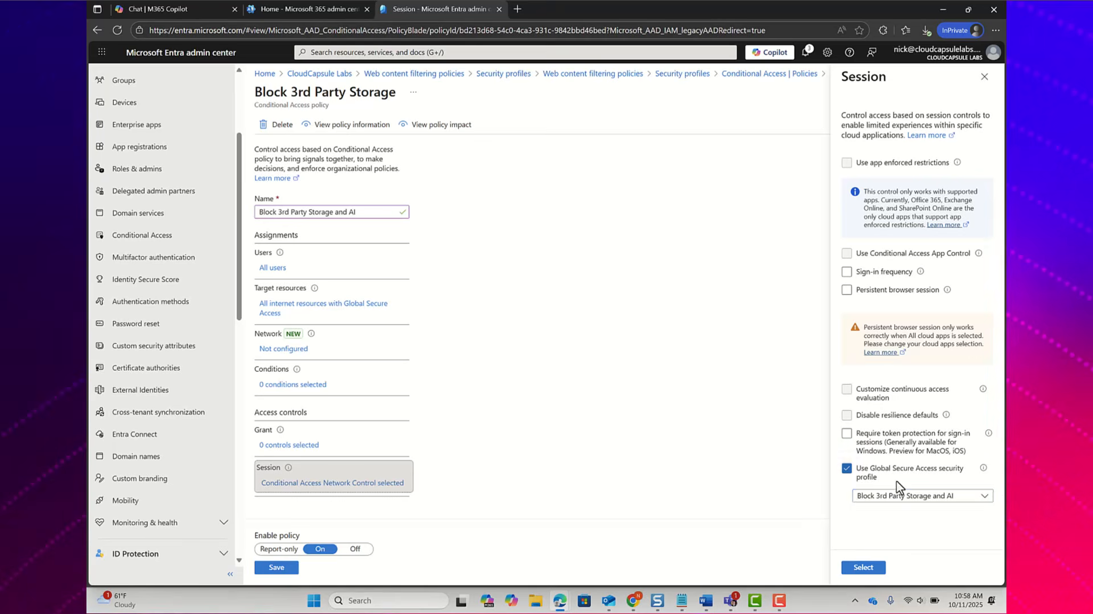
{"action": "left_click", "coordinate": [879, 476]}
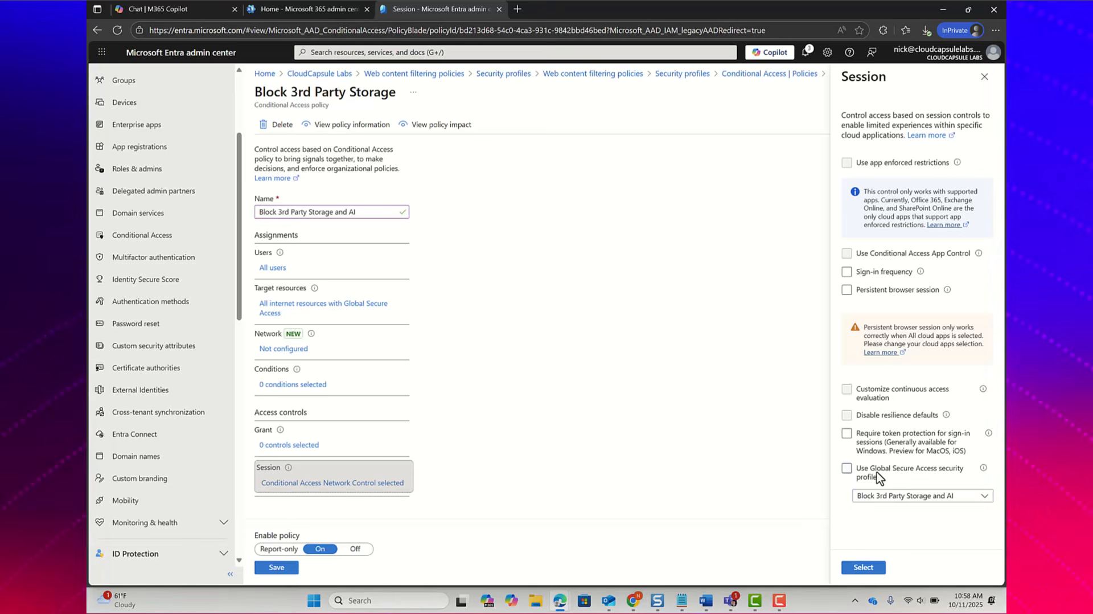
{"action": "left_click", "coordinate": [863, 567]}
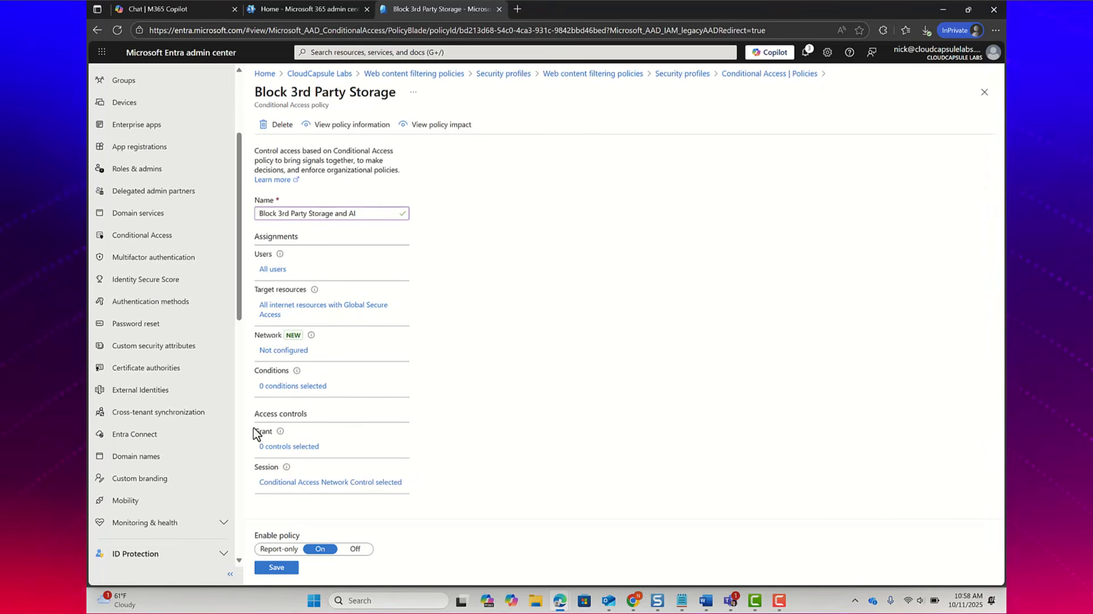
Step: Check the policy's grant controls without changing them, and save the Conditional Access policy
{"action": "left_click", "coordinate": [278, 449]}
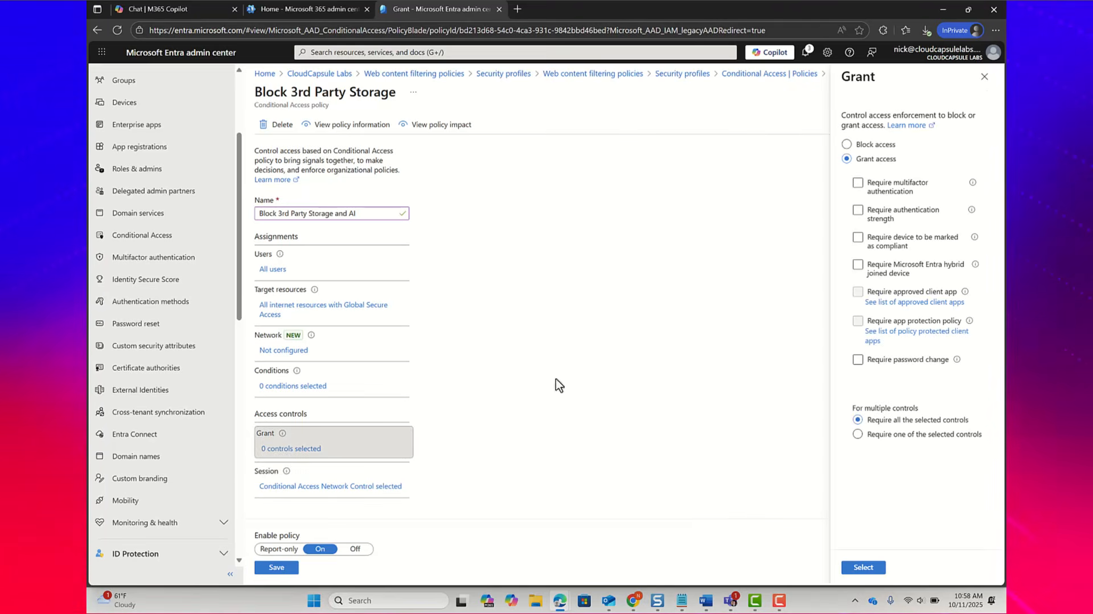
{"action": "left_click", "coordinate": [852, 160]}
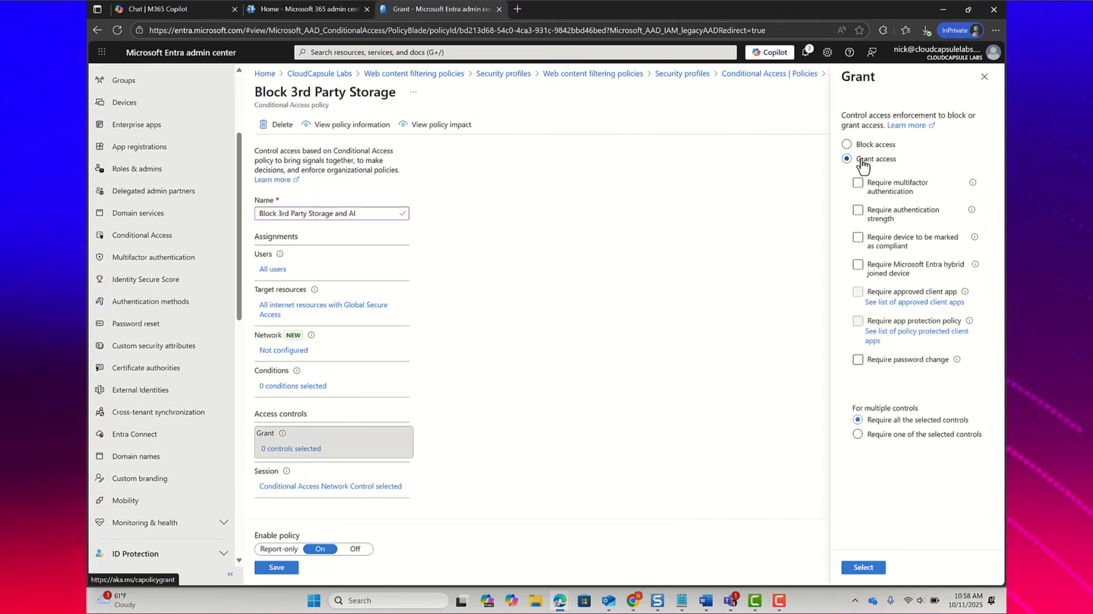
{"action": "left_click", "coordinate": [984, 77]}
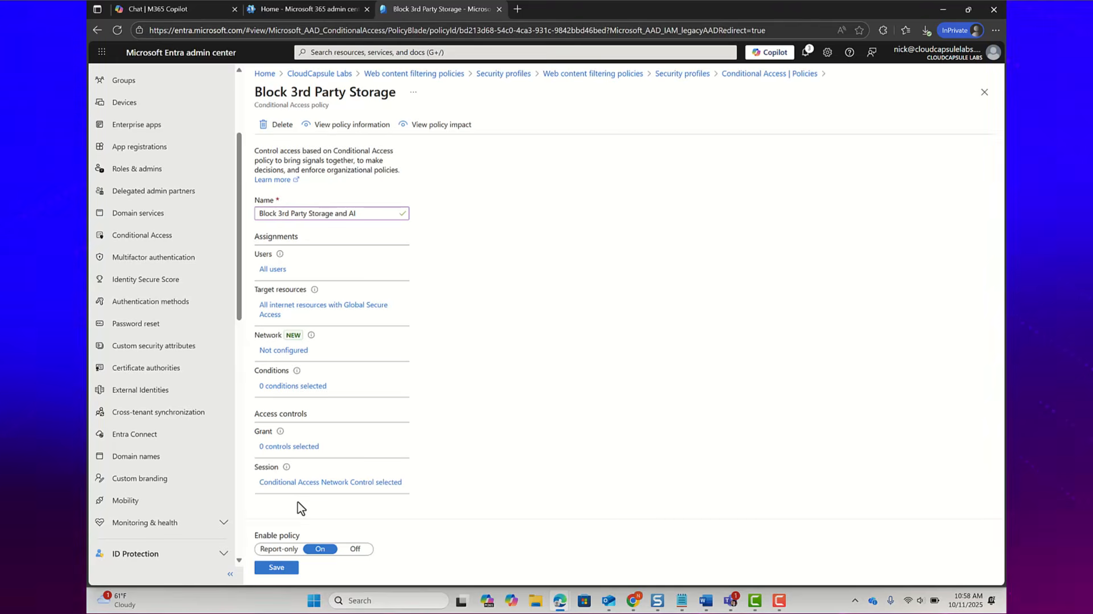
{"action": "left_click", "coordinate": [276, 568]}
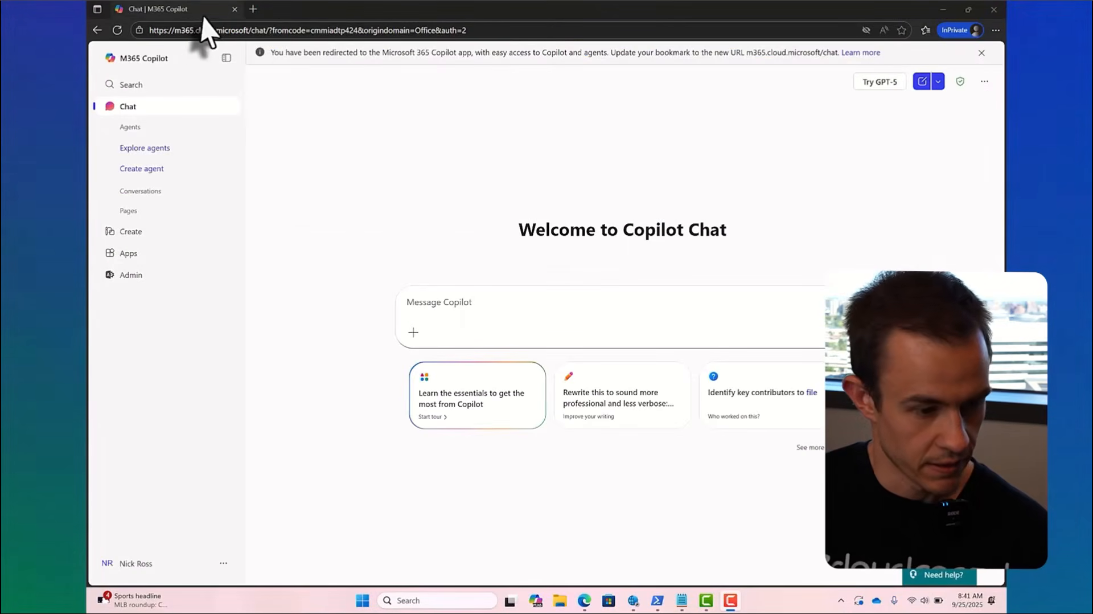
Step: Test access to dropbox.com and chat.com, each in a new browser tab
{"action": "left_click", "coordinate": [252, 16]}
{"action": "type", "text": "drop"}
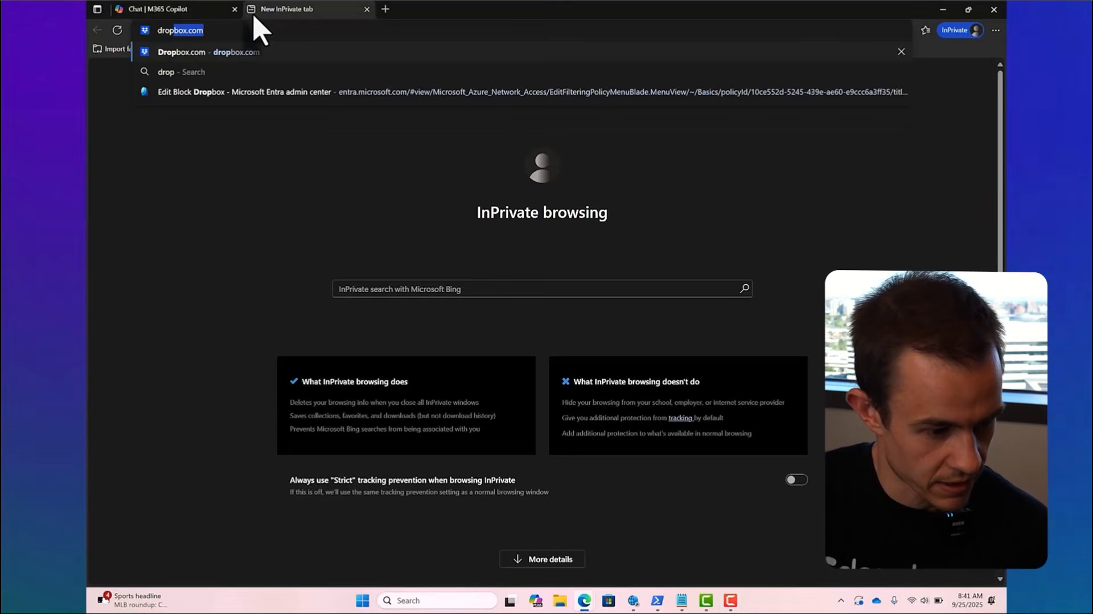
{"action": "key", "text": "Return"}
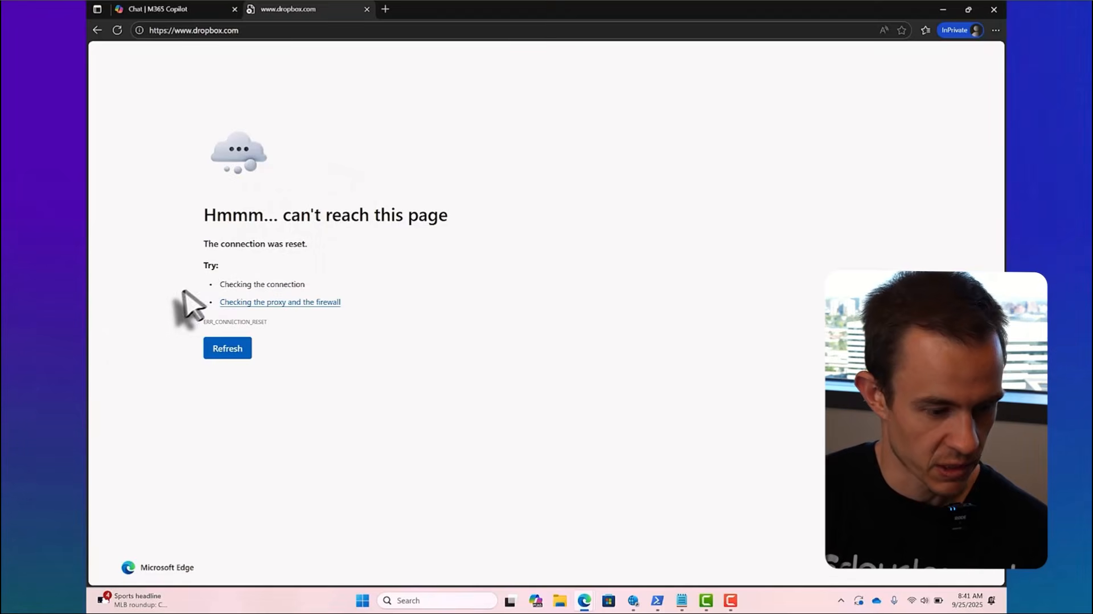
{"action": "key", "text": "F10"}
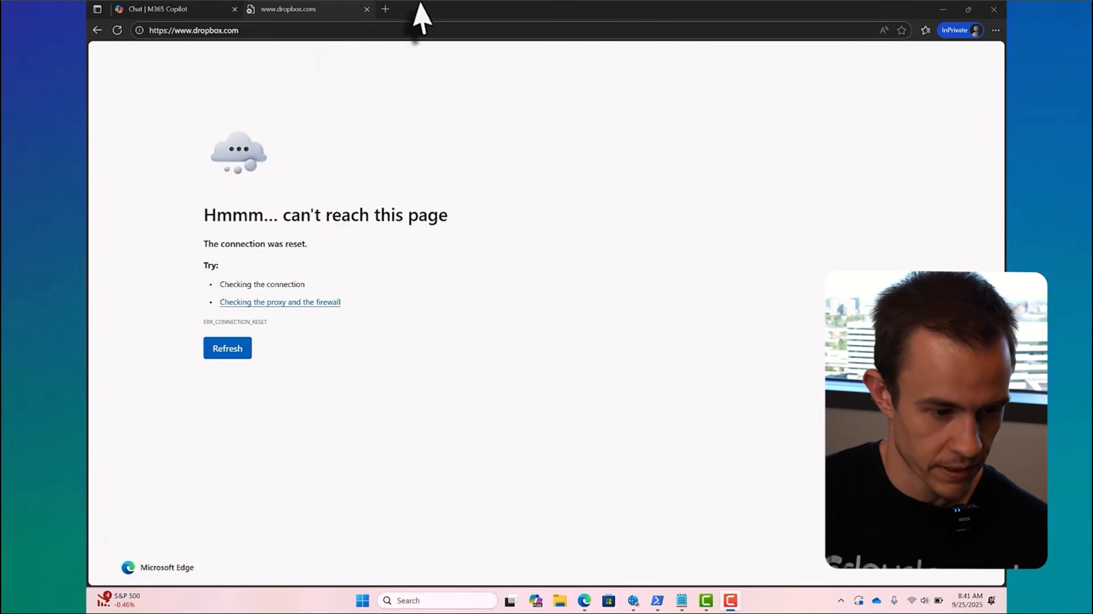
{"action": "left_click", "coordinate": [386, 9]}
{"action": "type", "text": "chat"}
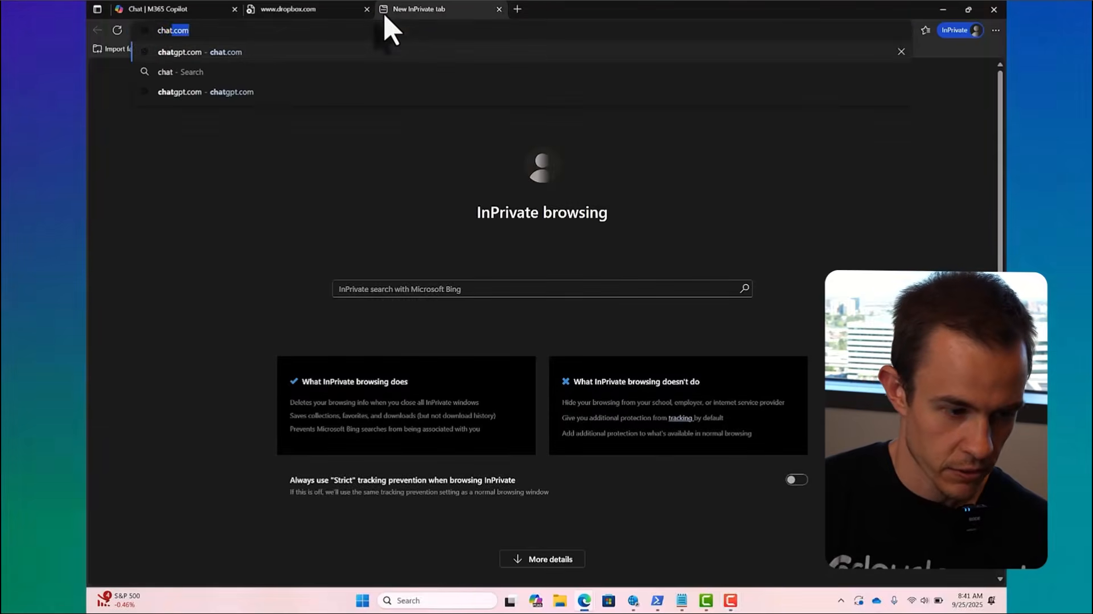
{"action": "key", "text": "Return"}
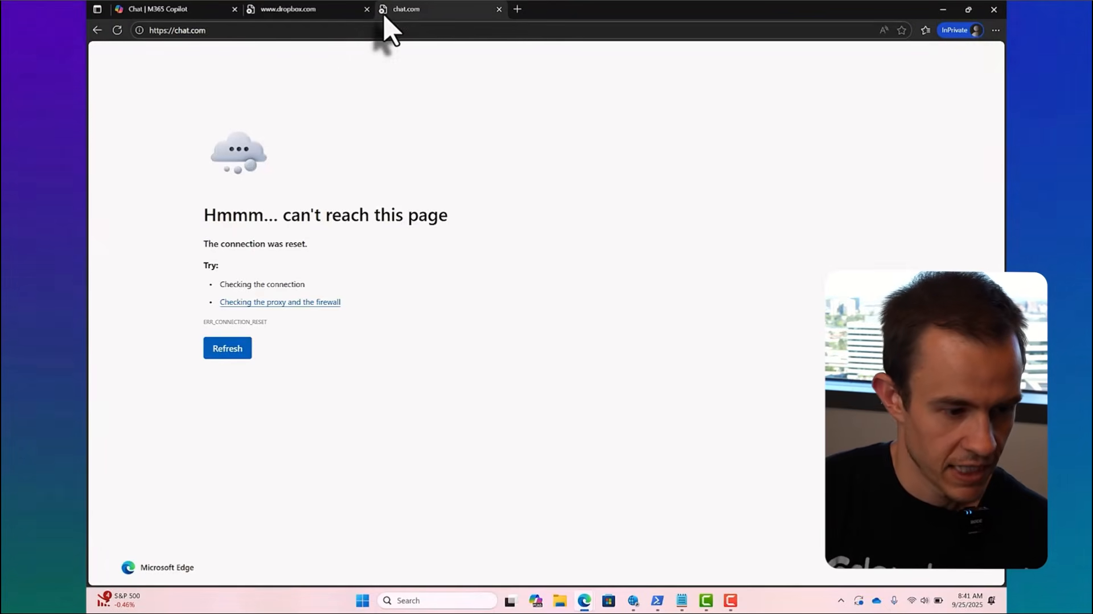
Step: Search the web for deepseekai in a new tab and test access to the official DeepSeek site
{"action": "left_click", "coordinate": [523, 9]}
{"action": "type", "text": "deep"}
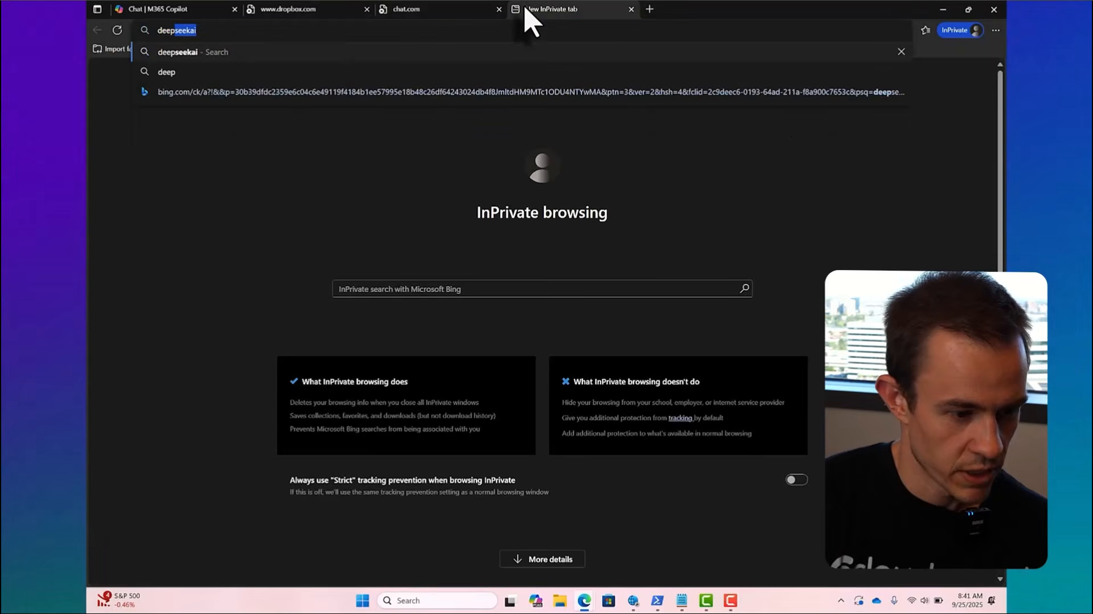
{"action": "key", "text": "Return"}
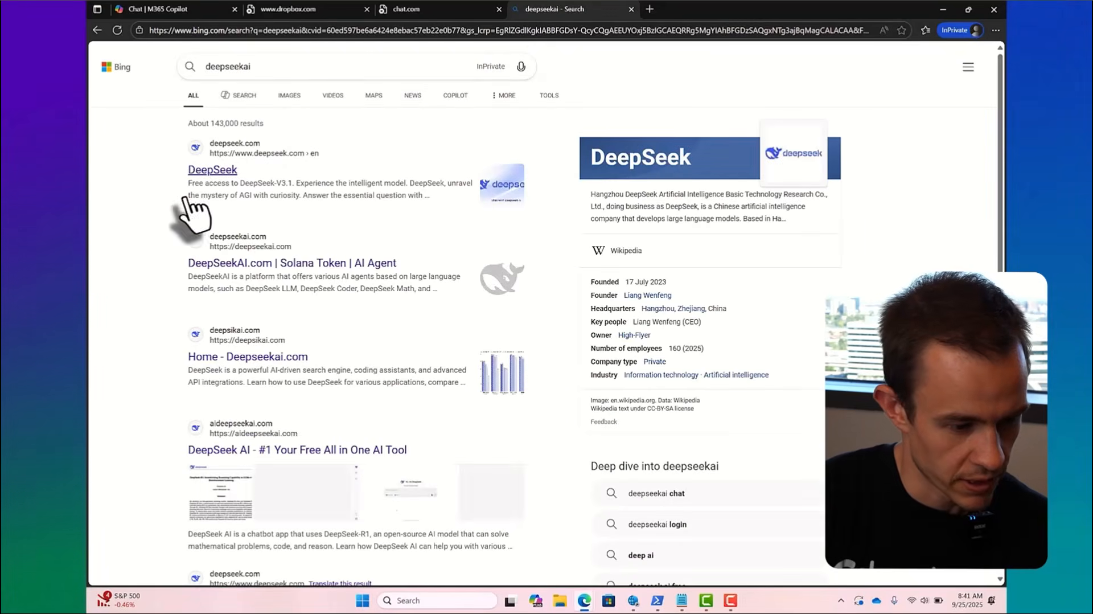
{"action": "left_click", "coordinate": [214, 169]}
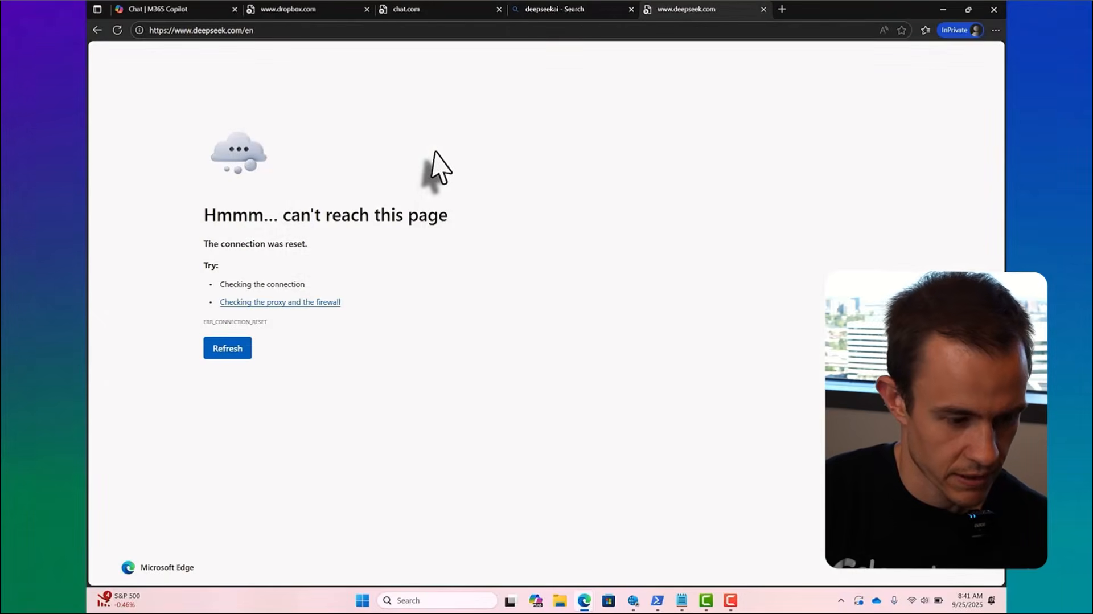
Step: Test access to Microsoft Copilot at copilot.com in the DeepSeek tab
{"action": "left_click", "coordinate": [534, 29]}
{"action": "type", "text": "c"}
{"action": "type", "text": "op"}
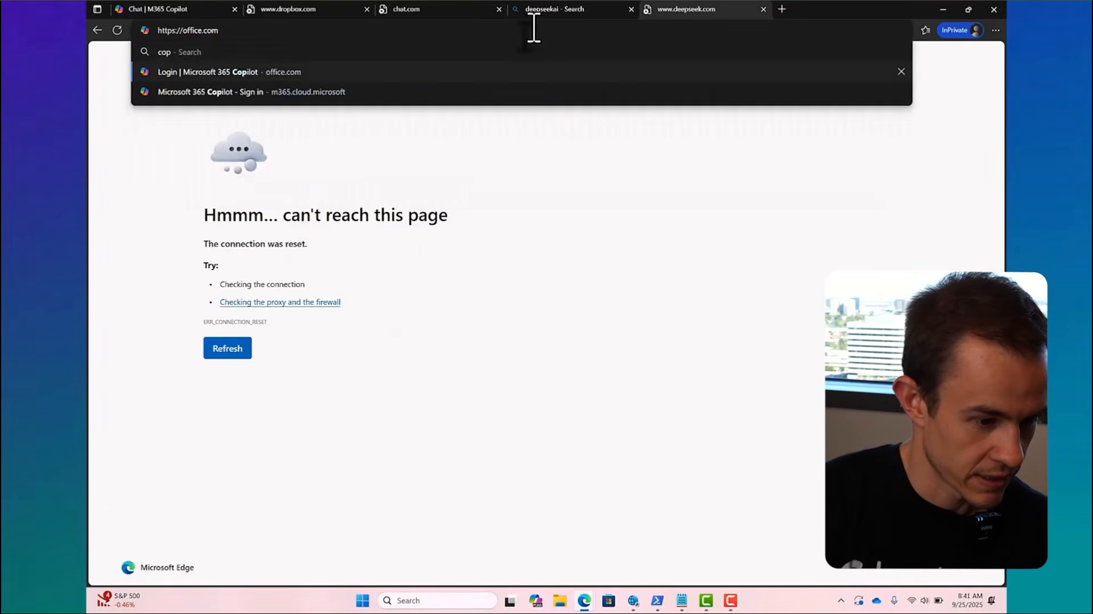
{"action": "key", "text": "Return"}
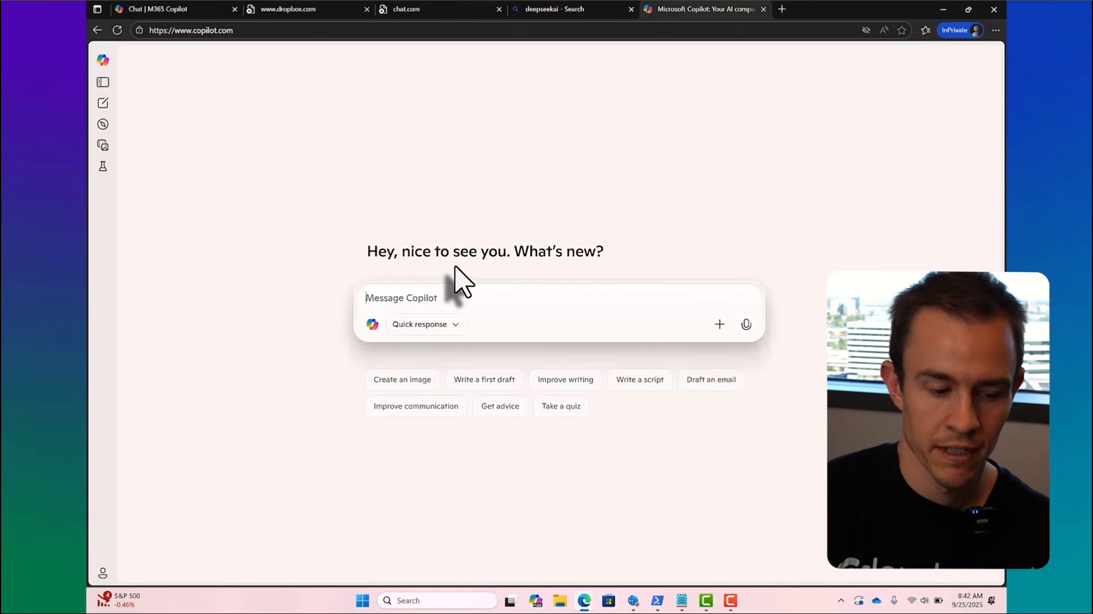
Step: Revisit the Dropbox page, and examine the forwarding profile's internet access rules in the Global Secure Access Client's advanced diagnostics
{"action": "left_click", "coordinate": [330, 13]}
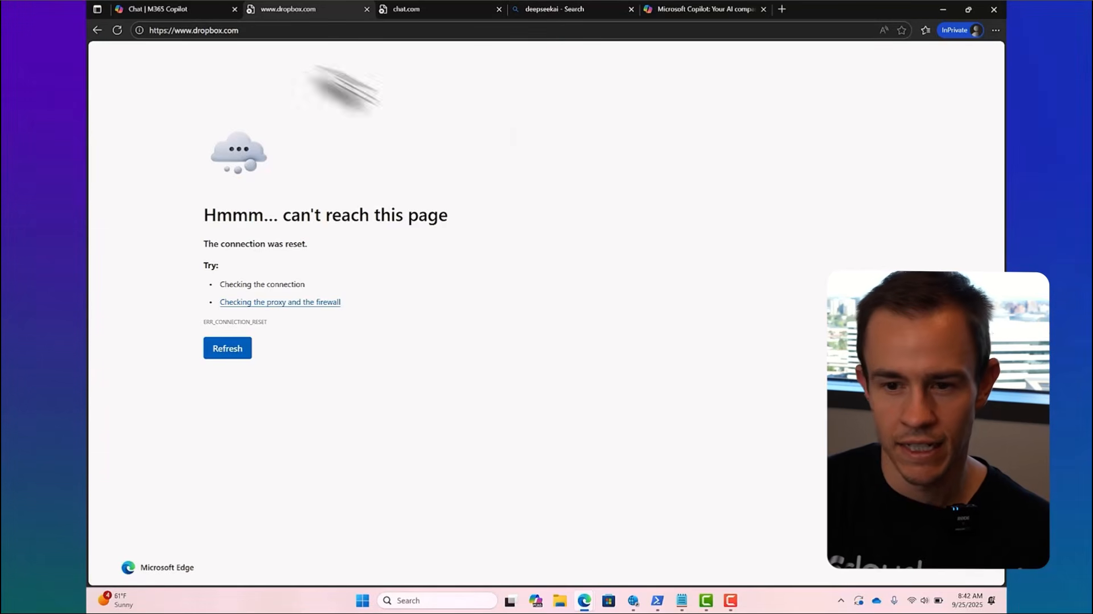
{"action": "left_click", "coordinate": [632, 601]}
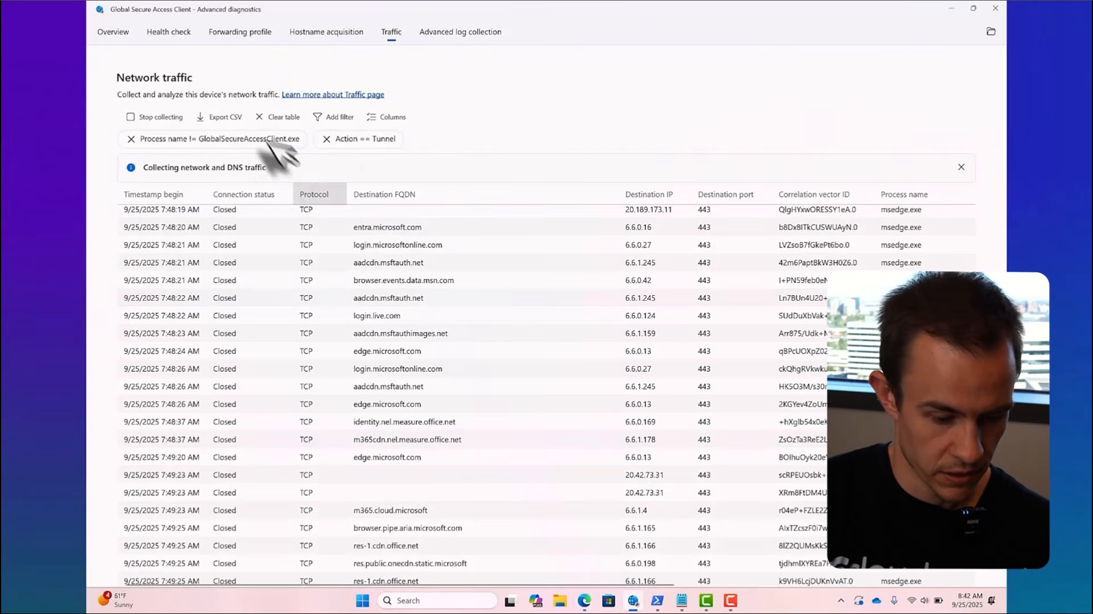
{"action": "left_click", "coordinate": [238, 32]}
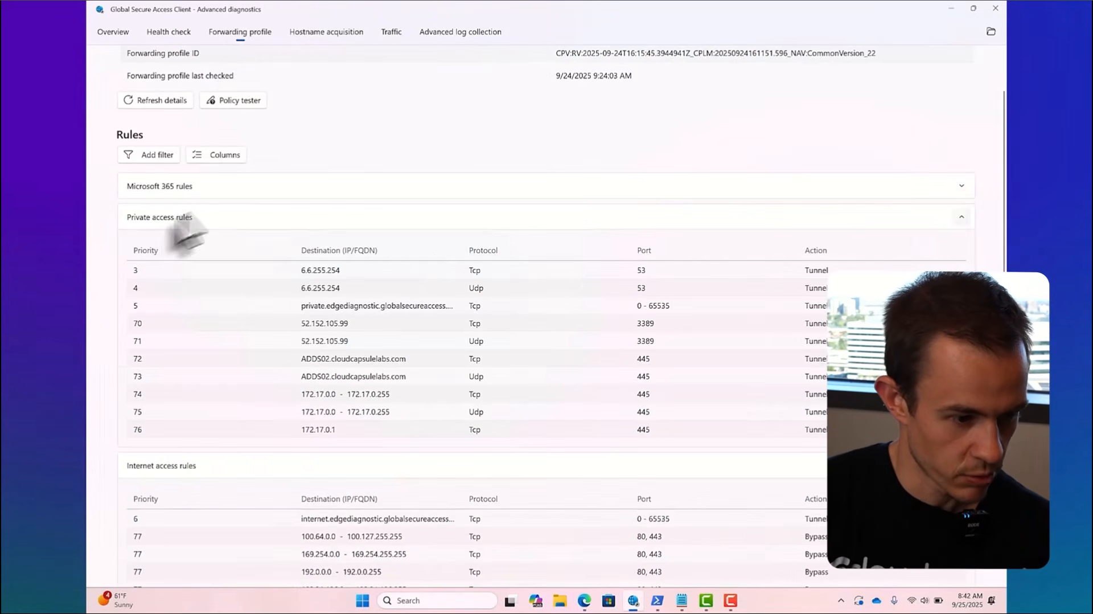
{"action": "left_click", "coordinate": [961, 219]}
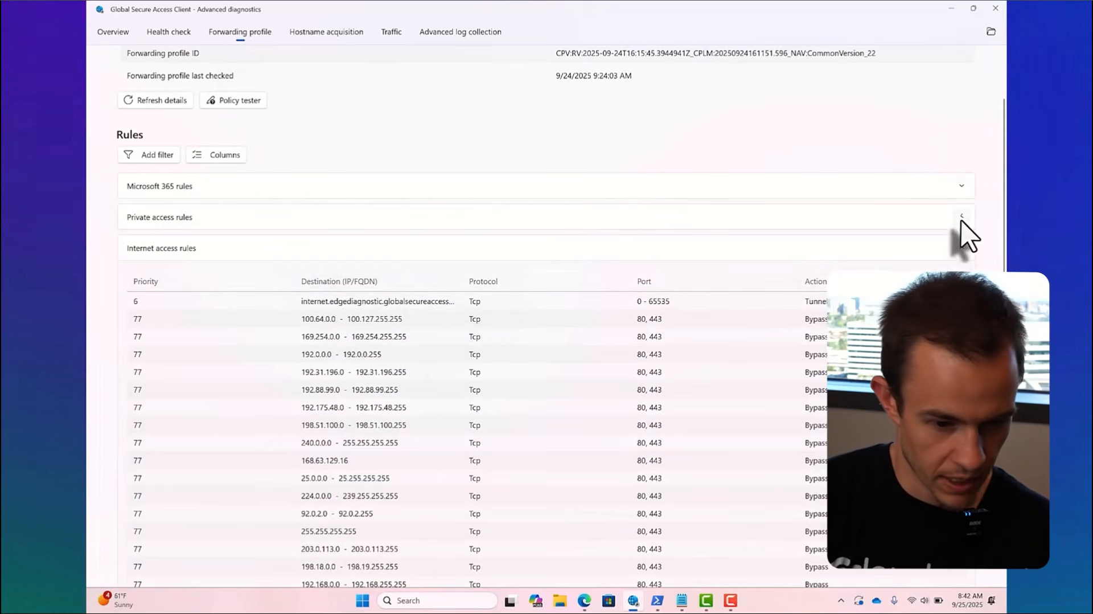
{"action": "scroll", "coordinate": [598, 317], "scroll_direction": "down", "scroll_amount": 2}
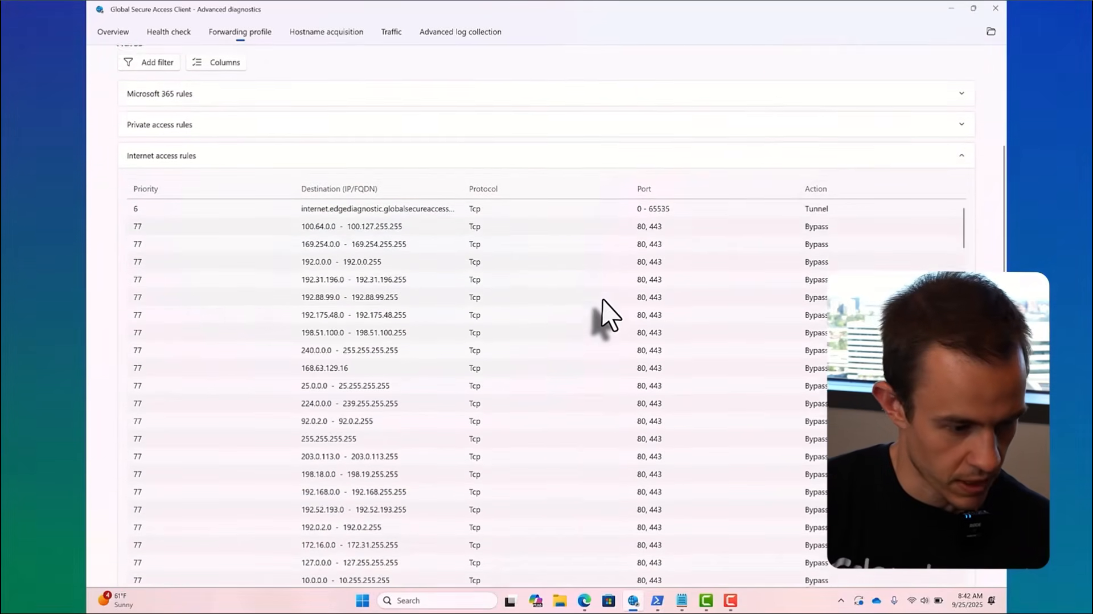
{"action": "left_click", "coordinate": [961, 150]}
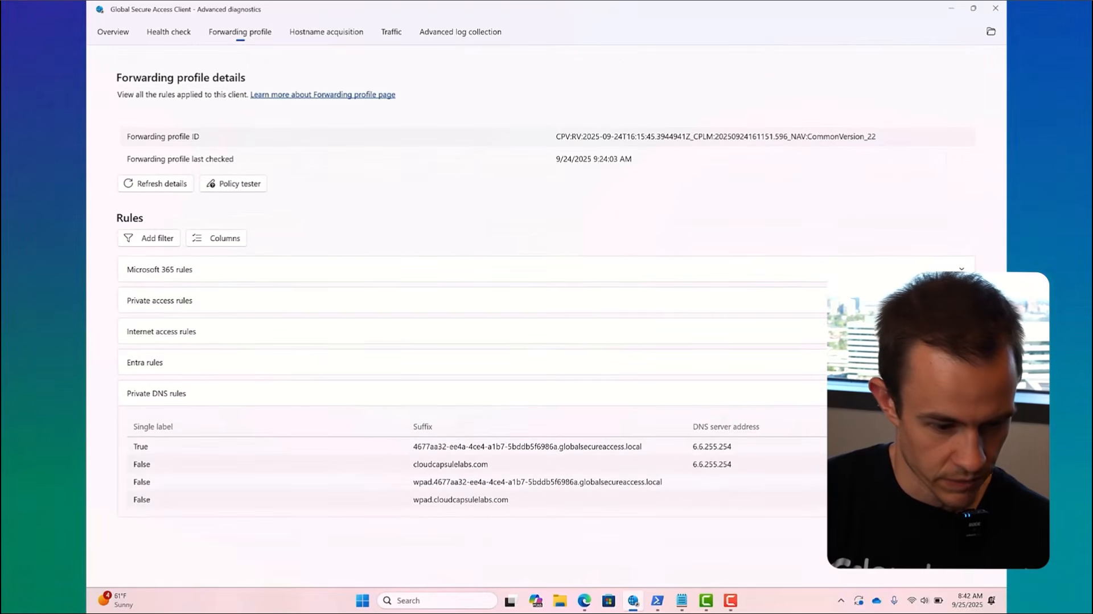
{"action": "left_click", "coordinate": [961, 330]}
{"action": "scroll", "coordinate": [671, 377], "scroll_direction": "down", "scroll_amount": 4}
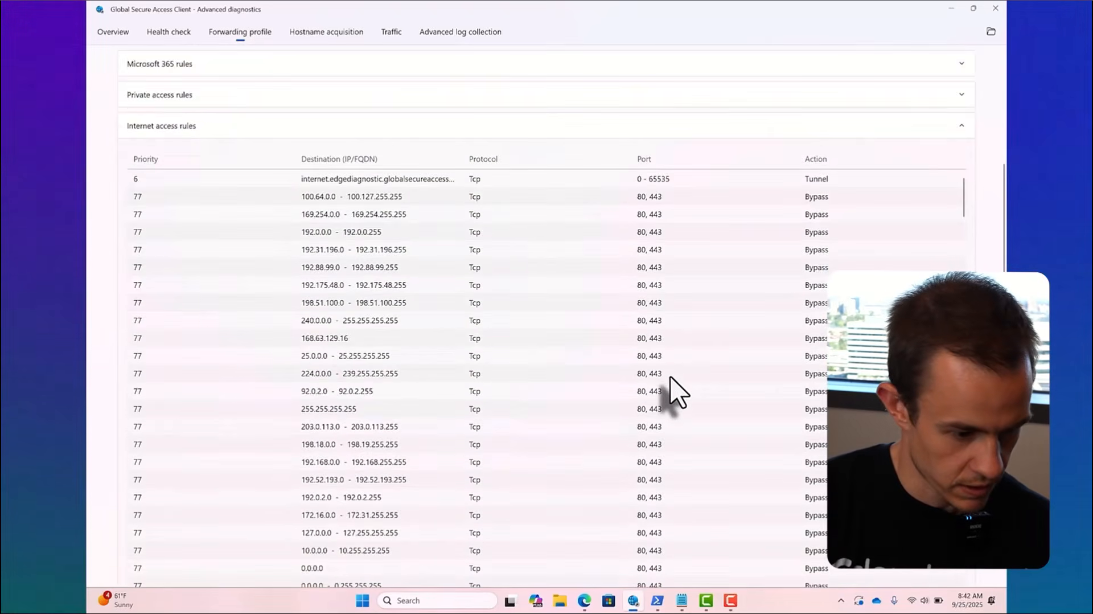
{"action": "scroll", "coordinate": [670, 377], "scroll_direction": "down", "scroll_amount": 3}
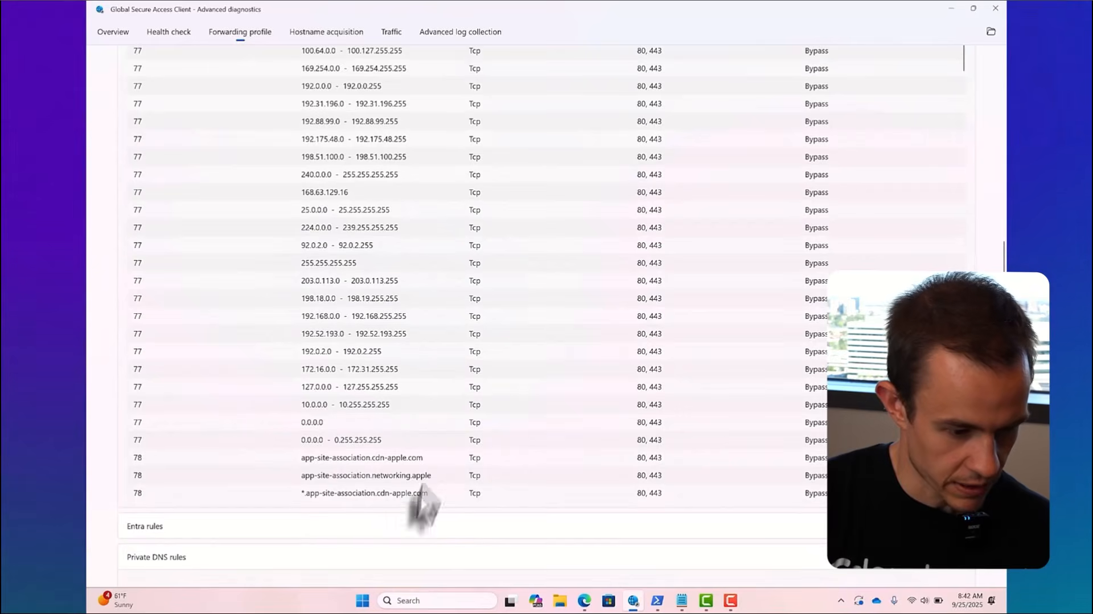
{"action": "scroll", "coordinate": [432, 427], "scroll_direction": "up", "scroll_amount": 3}
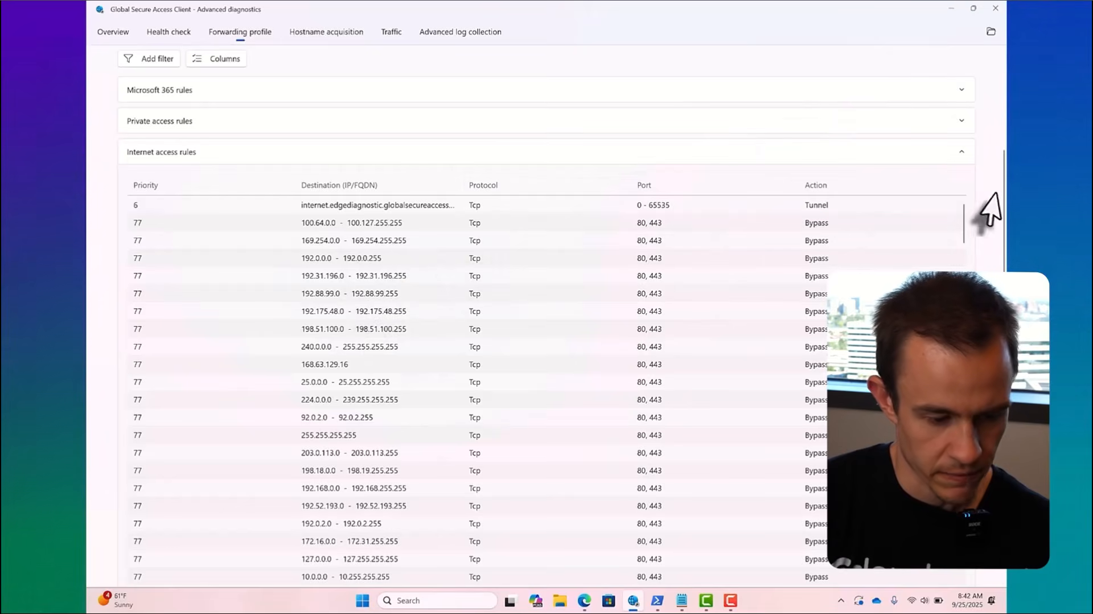
{"action": "scroll", "coordinate": [537, 230], "scroll_direction": "up", "scroll_amount": 3}
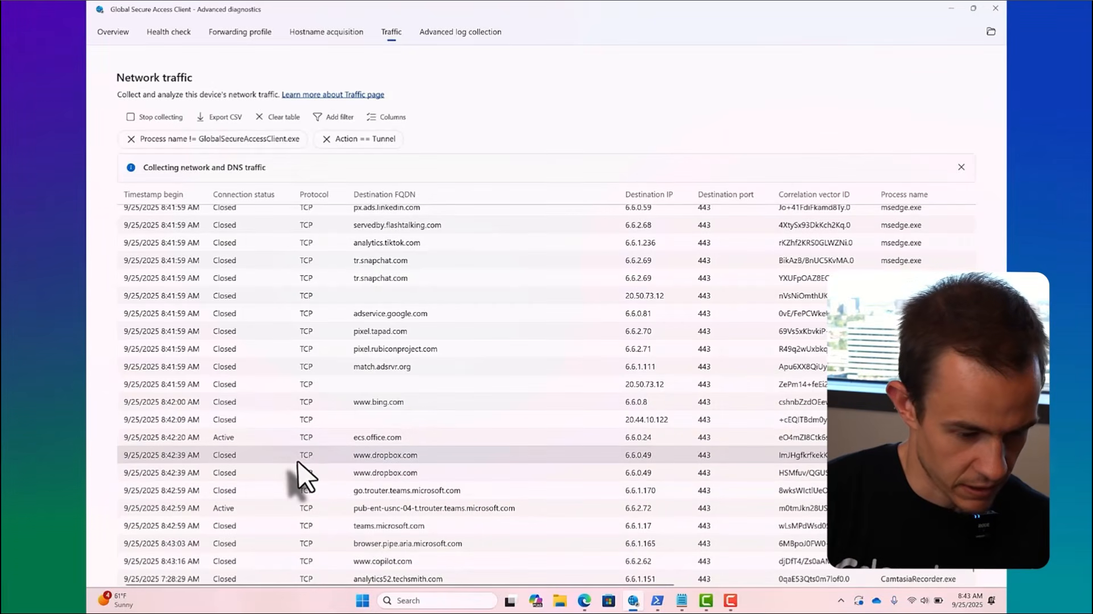
{"action": "scroll", "coordinate": [399, 462], "scroll_direction": "right", "scroll_amount": 5}
{"action": "scroll", "coordinate": [402, 466], "scroll_direction": "right", "scroll_amount": 2}
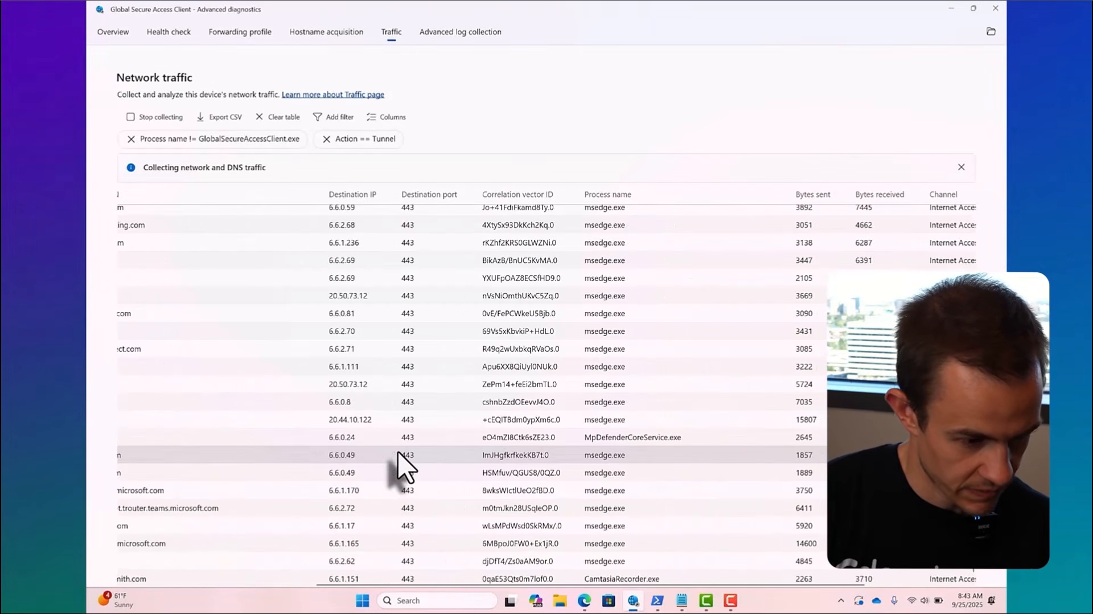
{"action": "scroll", "coordinate": [399, 462], "scroll_direction": "right", "scroll_amount": 5}
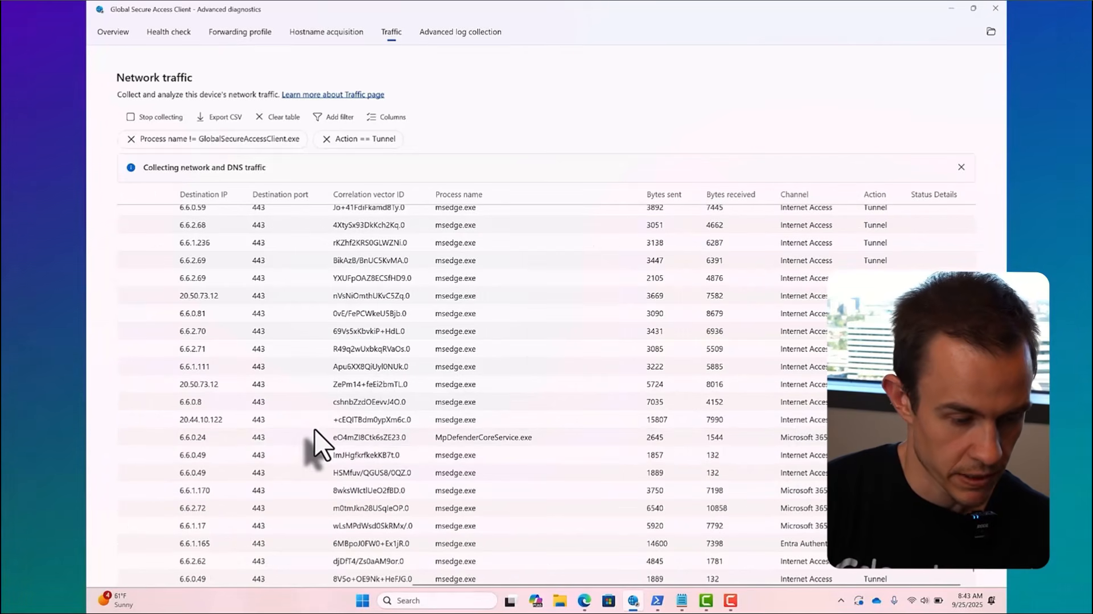
Step: Switch to the Microsoft Entra admin center and view the Global Secure Access traffic forwarding profiles
{"action": "key", "text": "alt+Tab"}
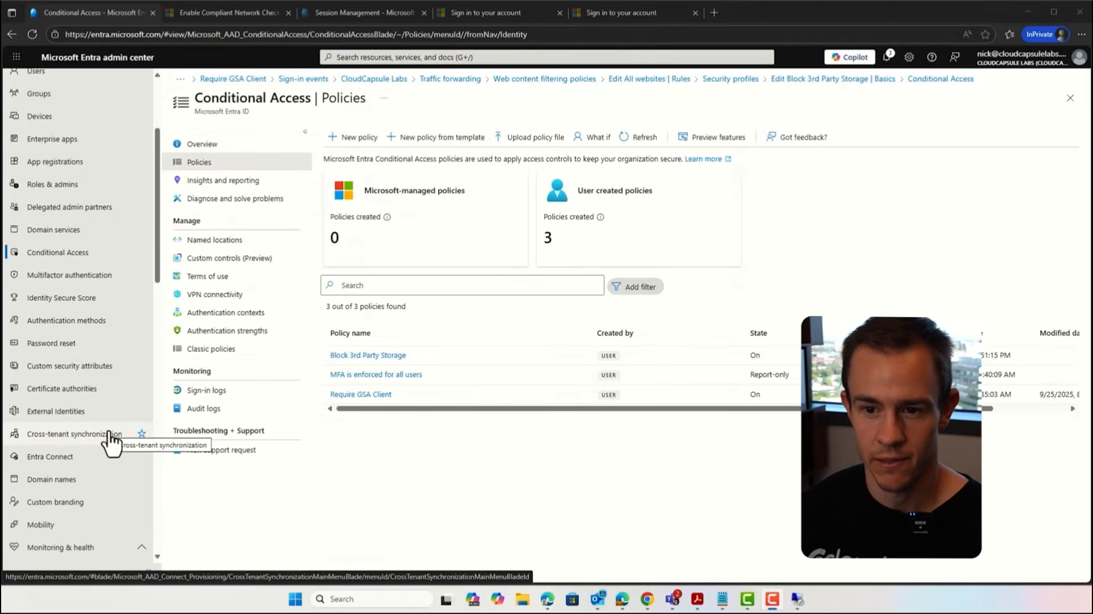
{"action": "scroll", "coordinate": [108, 455], "scroll_direction": "down", "scroll_amount": 3}
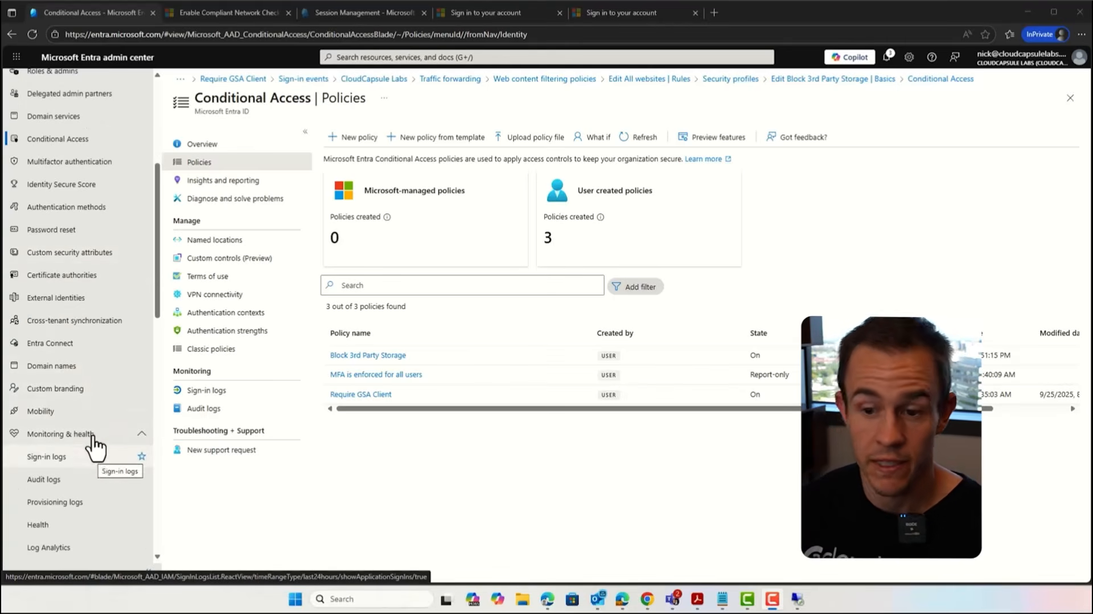
{"action": "scroll", "coordinate": [111, 416], "scroll_direction": "down", "scroll_amount": 1}
{"action": "scroll", "coordinate": [100, 393], "scroll_direction": "down", "scroll_amount": 5}
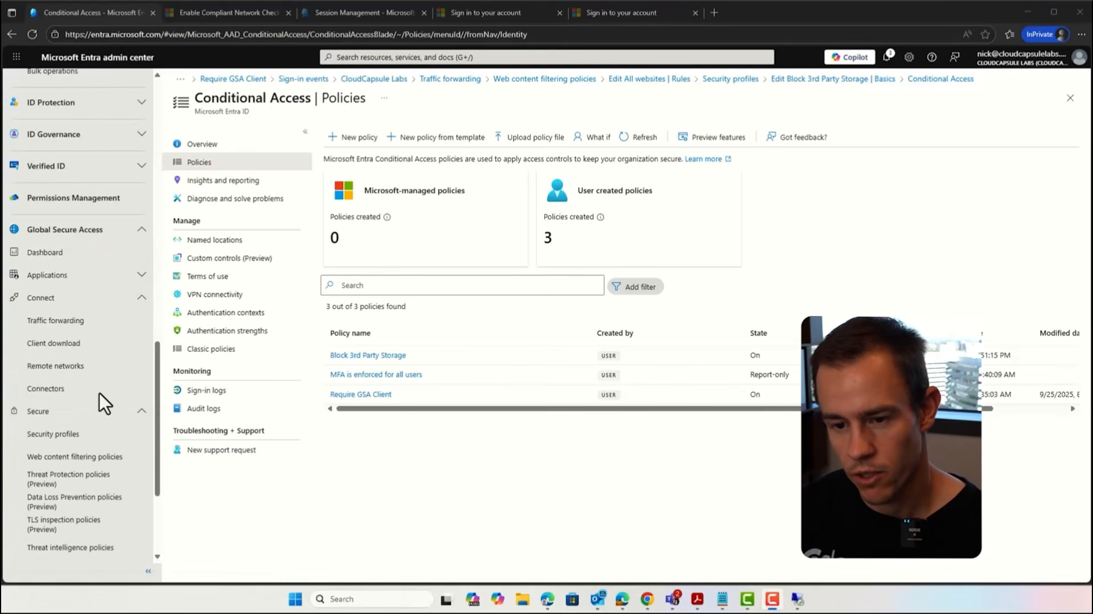
{"action": "left_click", "coordinate": [85, 322]}
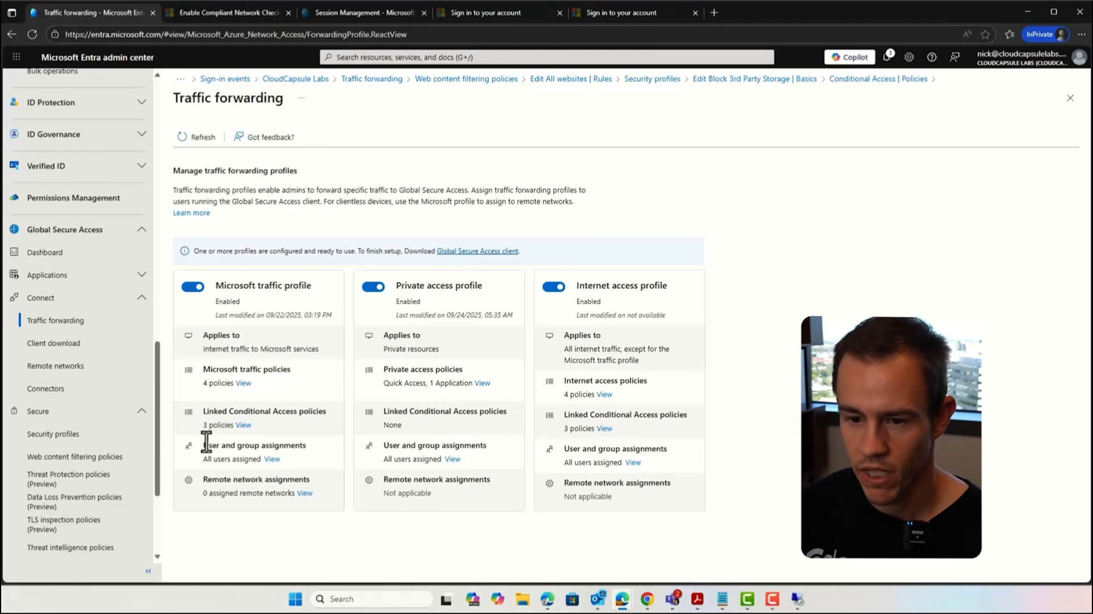
Step: Examine the private network connectors and the connector group options in the details of the ADDS02.cloudcapsulelabs.com connector
{"action": "left_click", "coordinate": [80, 389]}
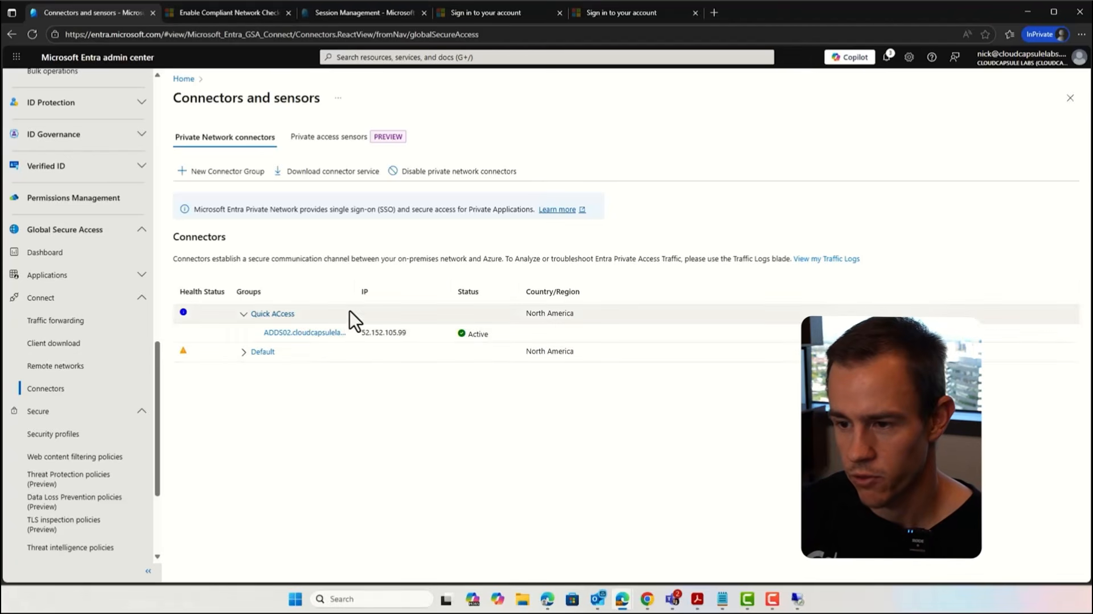
{"action": "double_click", "coordinate": [375, 295]}
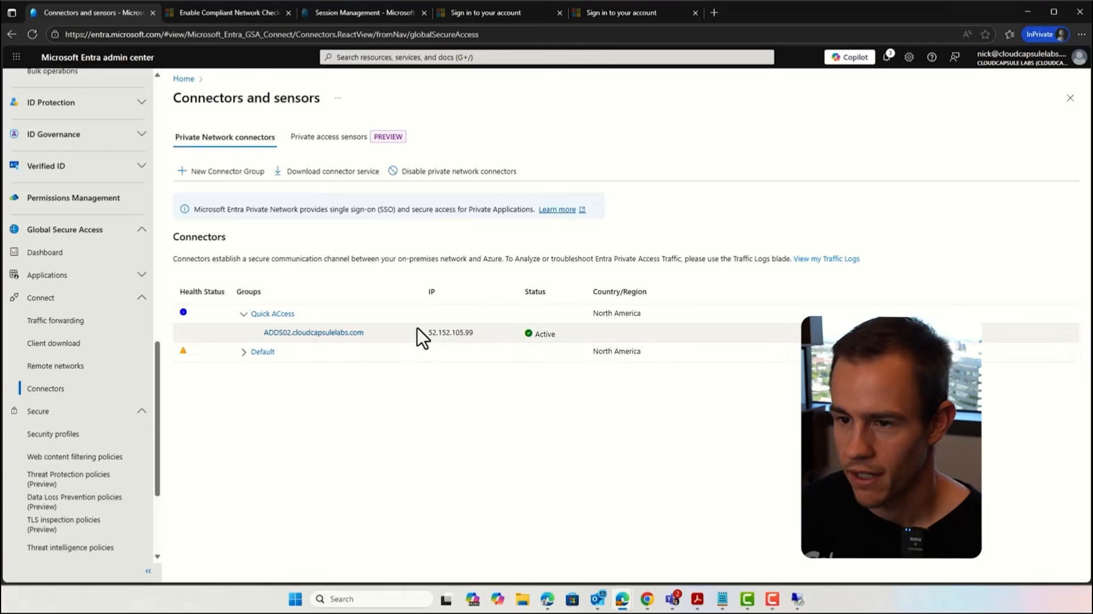
{"action": "left_click", "coordinate": [297, 337]}
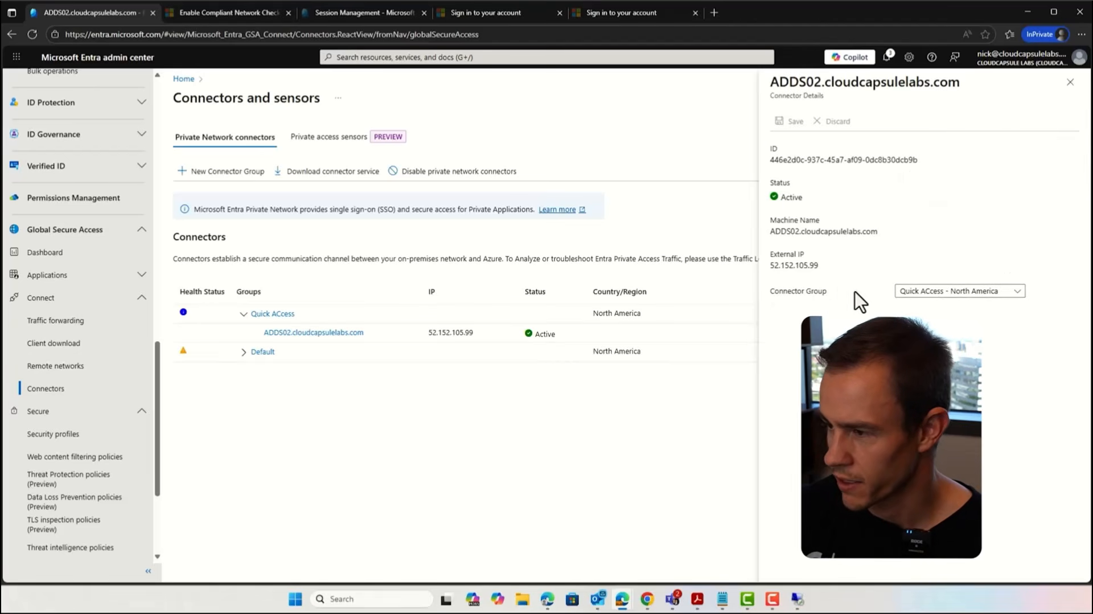
{"action": "left_click", "coordinate": [945, 293]}
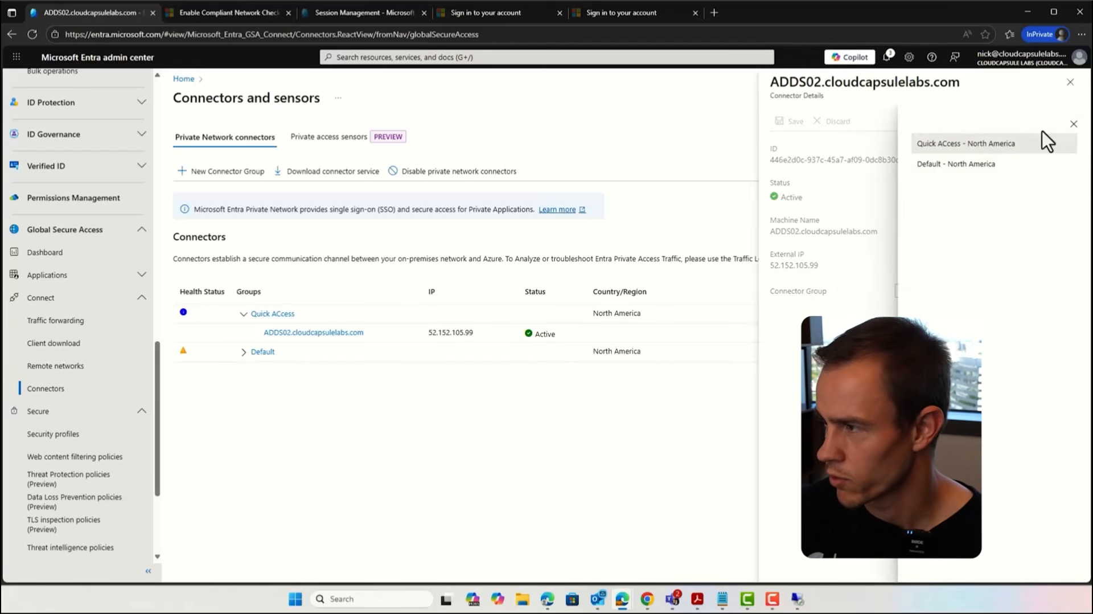
{"action": "left_click", "coordinate": [1073, 124]}
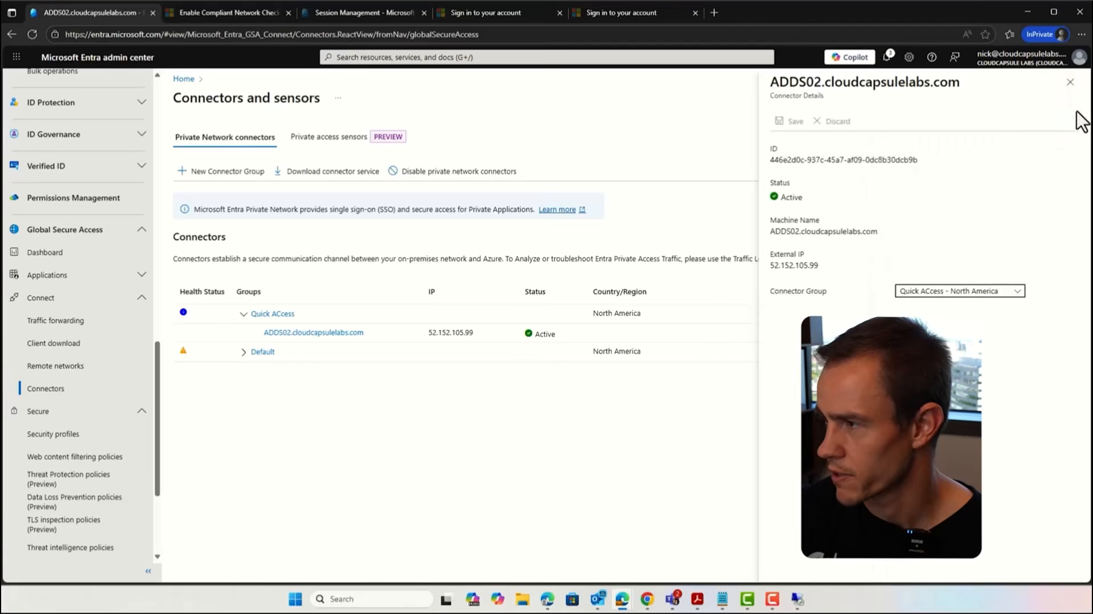
{"action": "left_click", "coordinate": [1070, 82]}
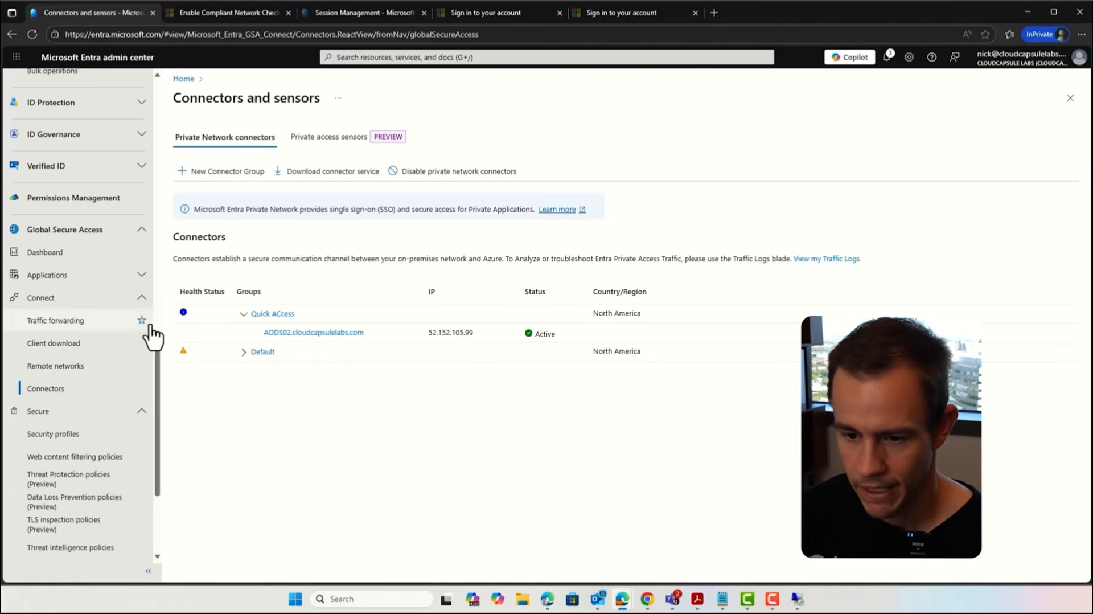
Step: Examine the application segments and private DNS settings of the Quick Access application
{"action": "scroll", "coordinate": [34, 371], "scroll_direction": "down", "scroll_amount": 2}
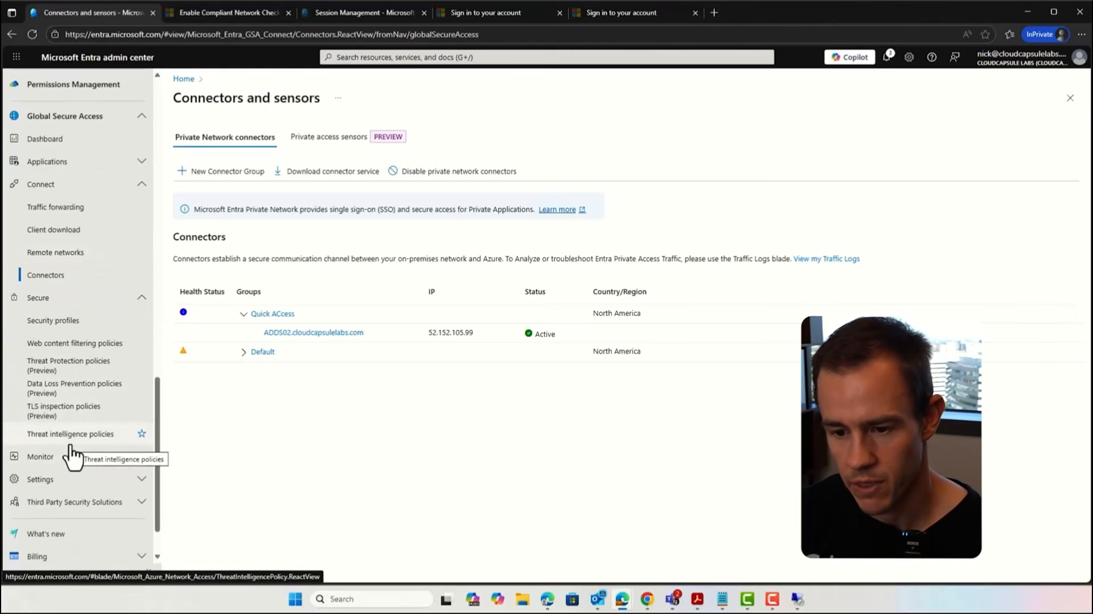
{"action": "left_click", "coordinate": [80, 162]}
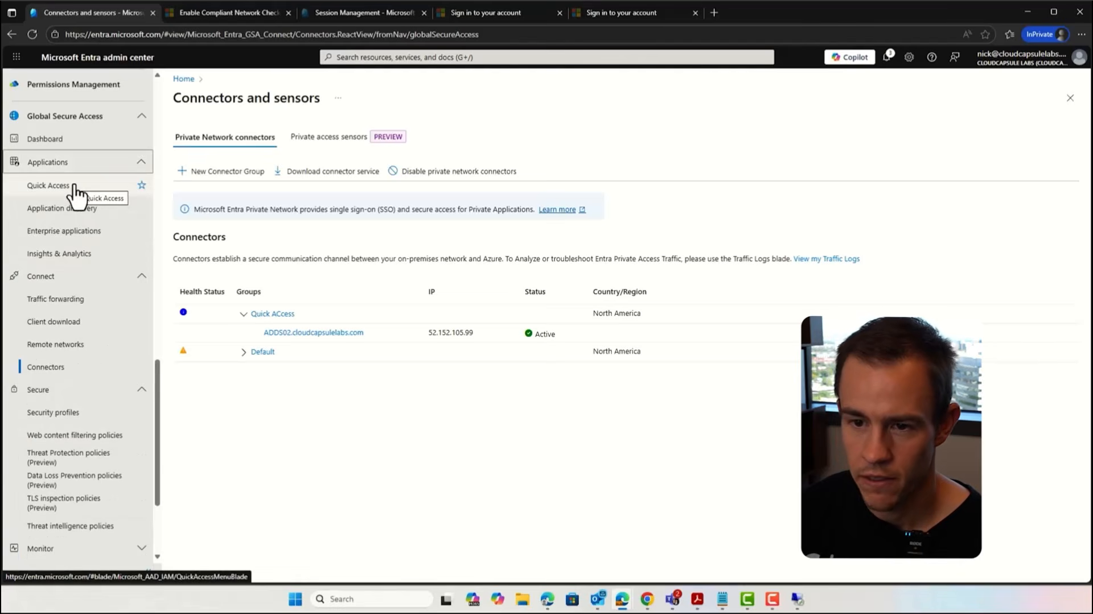
{"action": "left_click", "coordinate": [74, 187]}
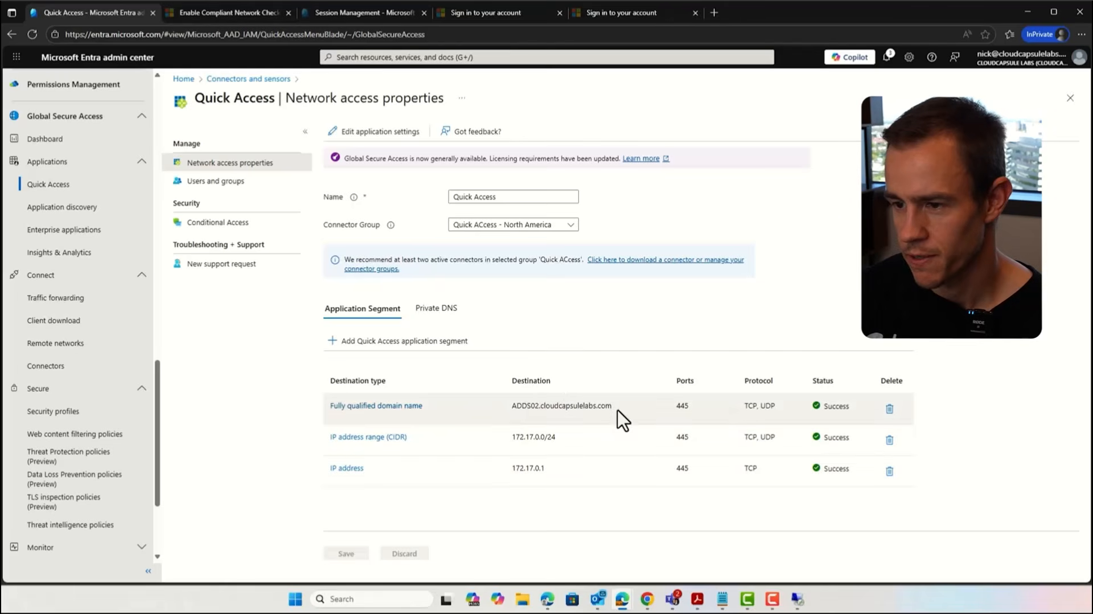
{"action": "left_click", "coordinate": [436, 308]}
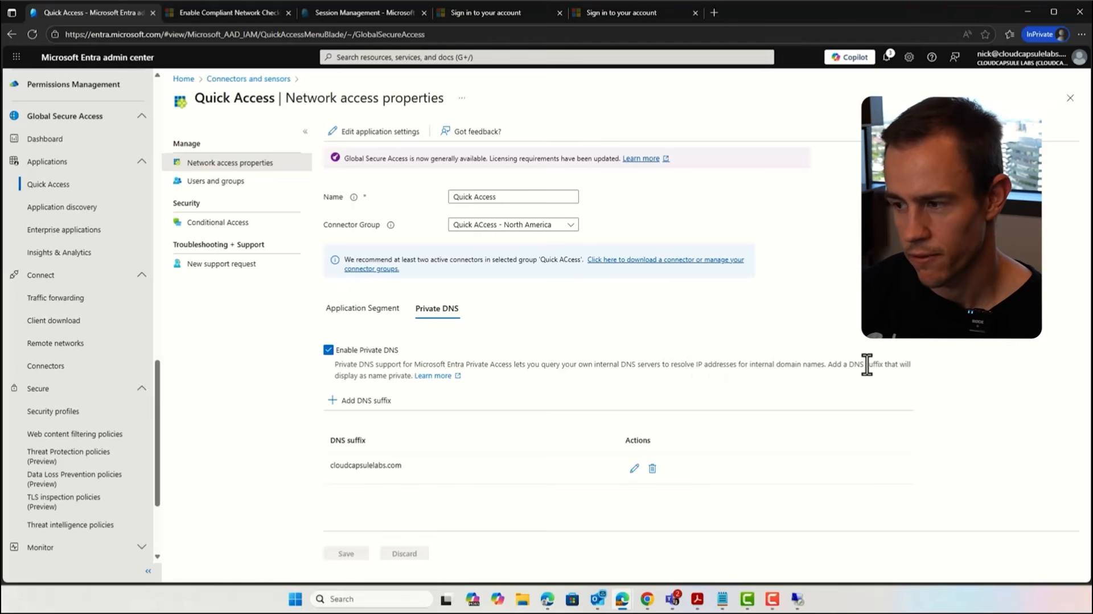
{"action": "left_click", "coordinate": [370, 310]}
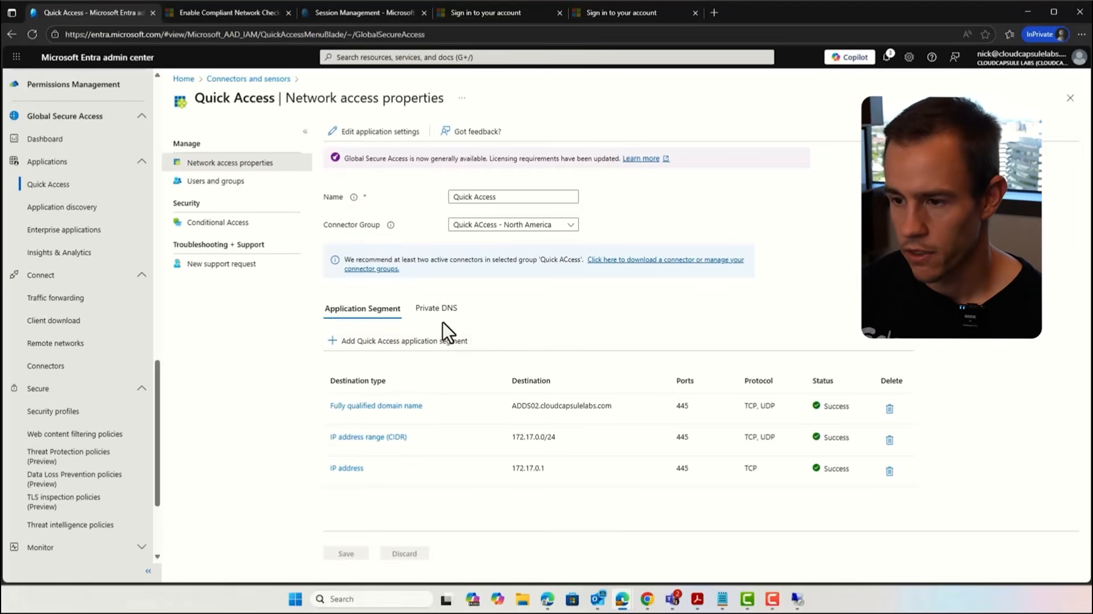
{"action": "left_click", "coordinate": [441, 312]}
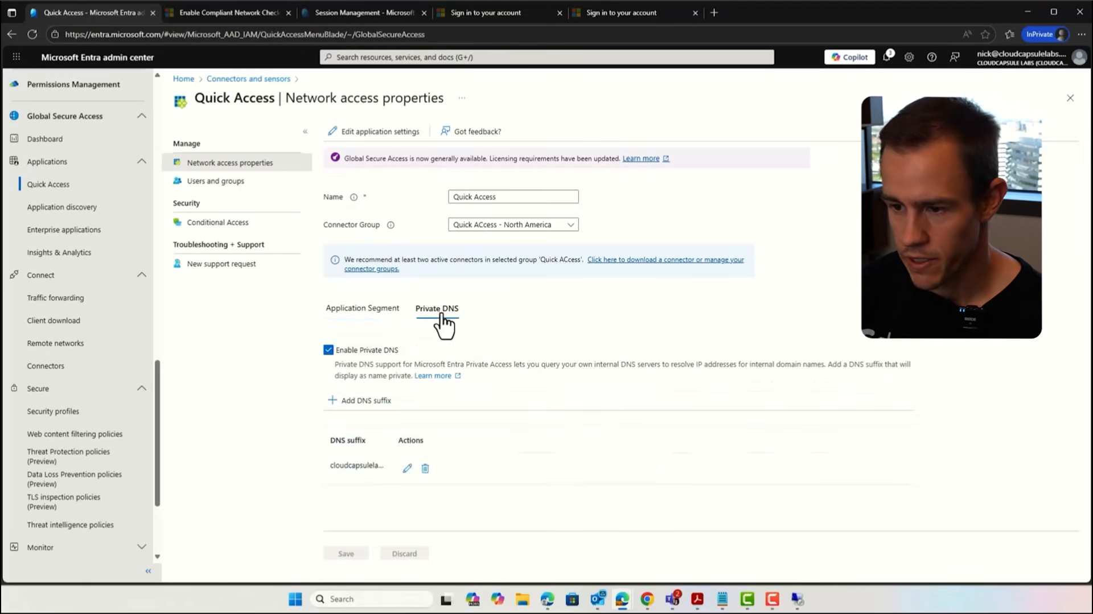
{"action": "left_click", "coordinate": [397, 312]}
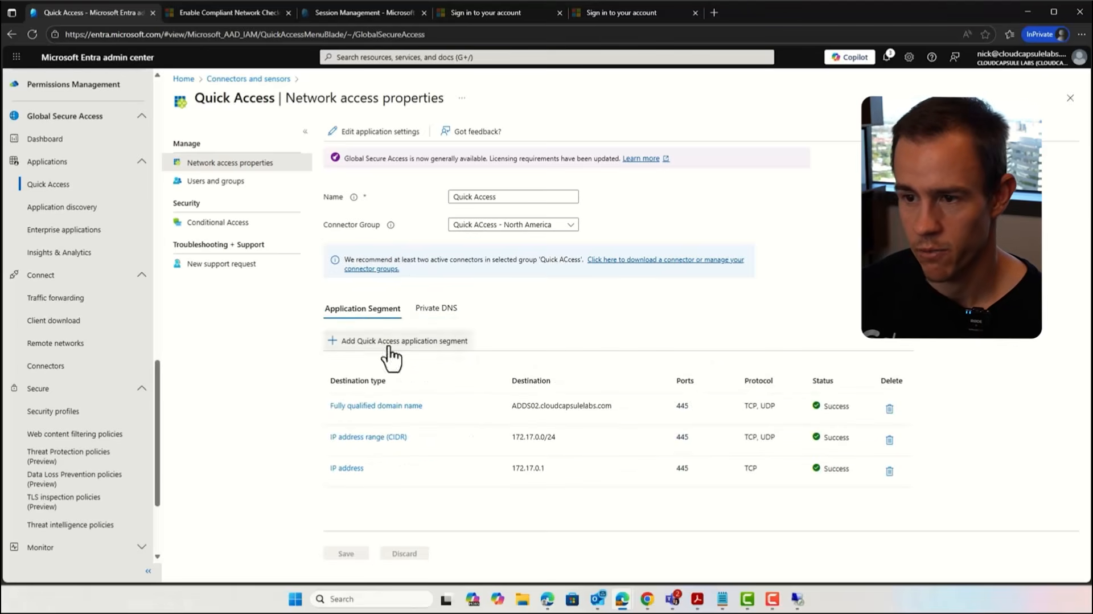
Step: View the users and groups assigned to Quick Access, and the list of Global Secure Access enterprise applications
{"action": "left_click", "coordinate": [256, 187]}
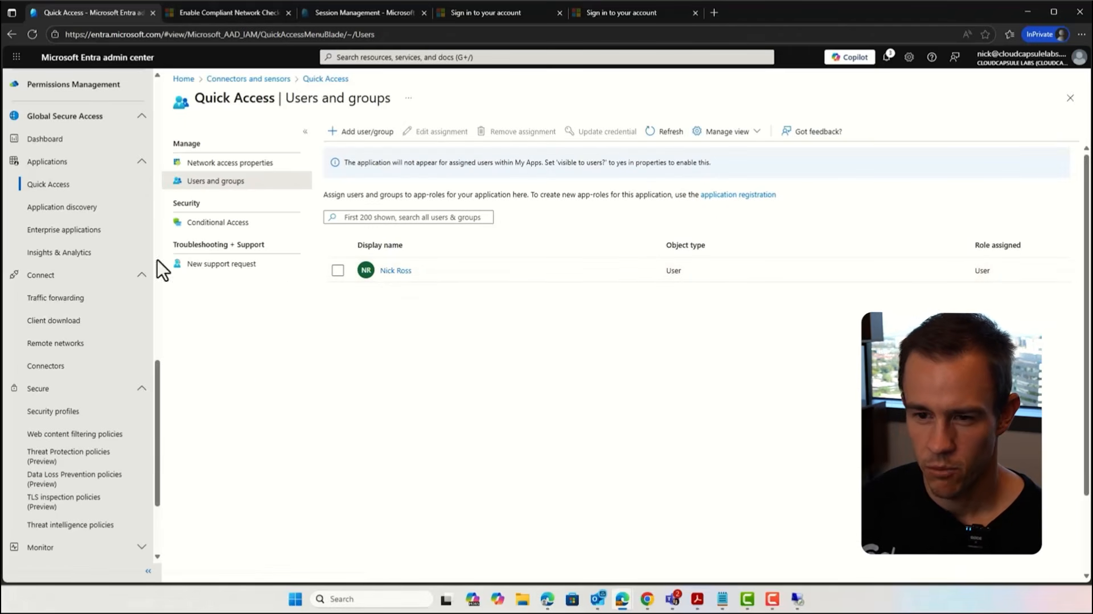
{"action": "left_click", "coordinate": [104, 231]}
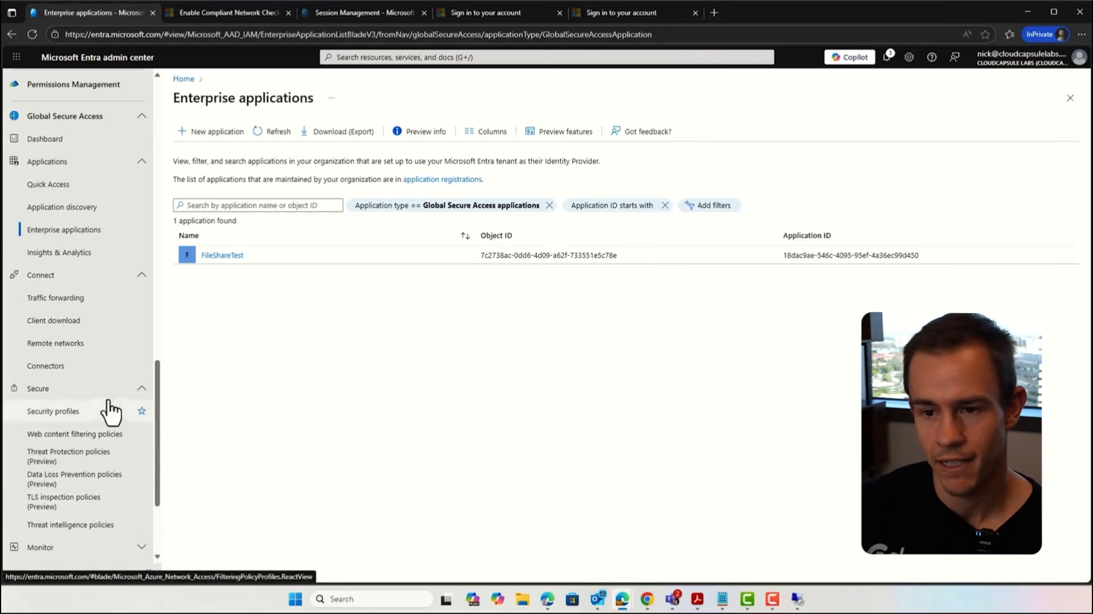
Step: Start a new Conditional Access policy named "Require Admins for FileShare Access" and include all users
{"action": "scroll", "coordinate": [105, 407], "scroll_direction": "up", "scroll_amount": 15}
{"action": "scroll", "coordinate": [105, 407], "scroll_direction": "up", "scroll_amount": 10}
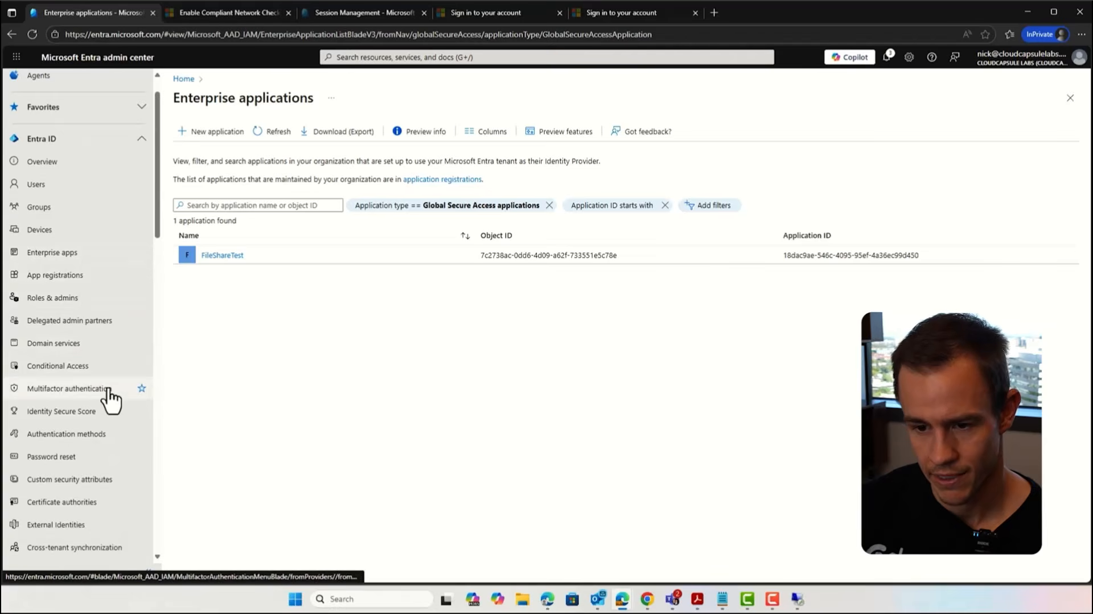
{"action": "scroll", "coordinate": [111, 407], "scroll_direction": "down", "scroll_amount": 1}
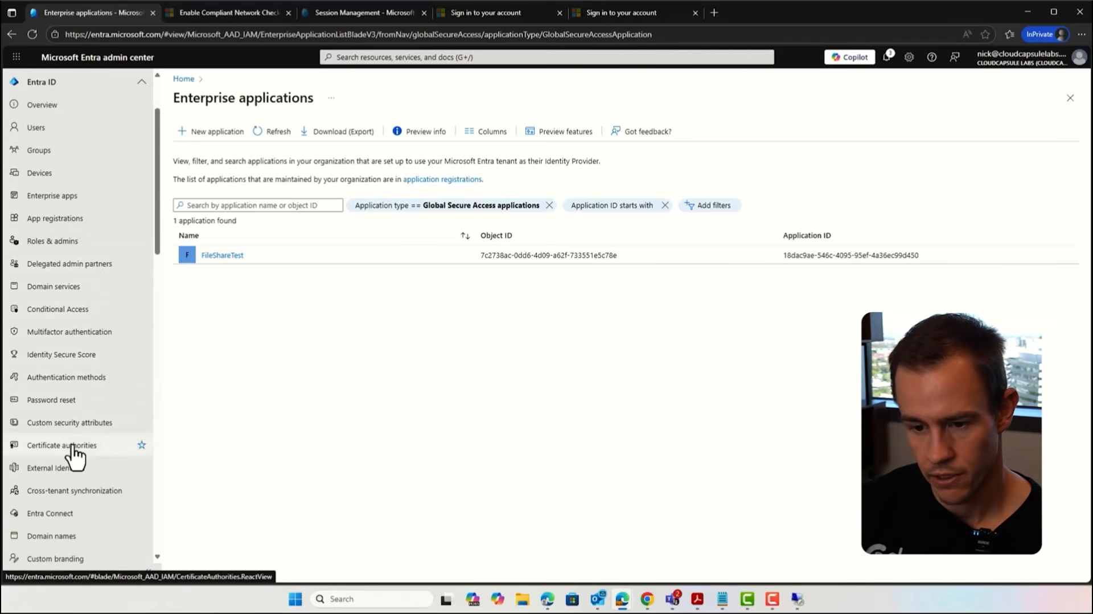
{"action": "scroll", "coordinate": [79, 455], "scroll_direction": "down", "scroll_amount": 2}
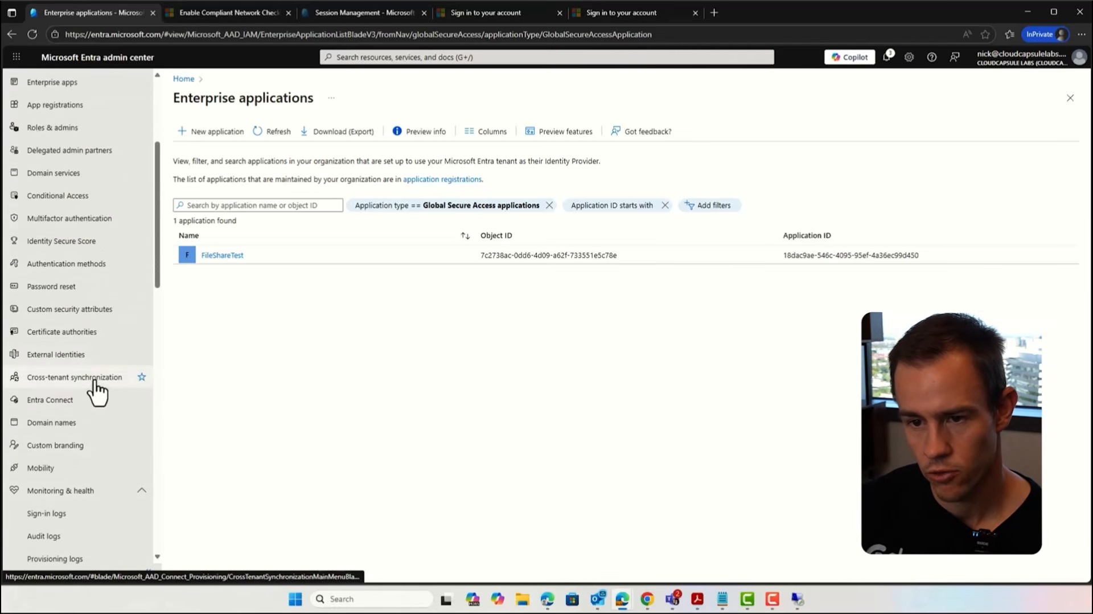
{"action": "left_click", "coordinate": [86, 199]}
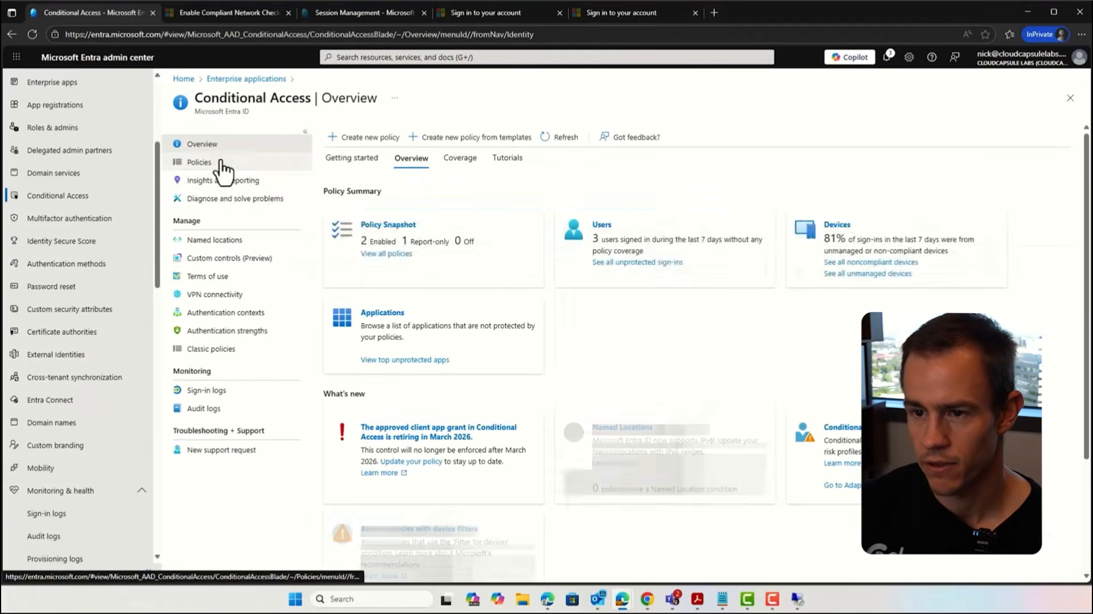
{"action": "left_click", "coordinate": [214, 164]}
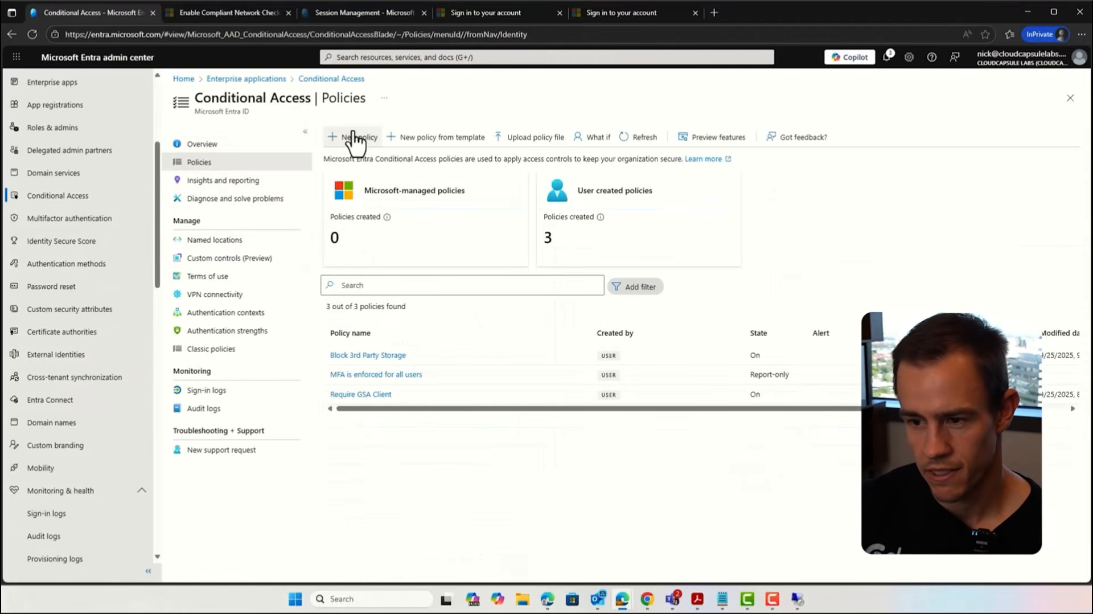
{"action": "left_click", "coordinate": [354, 138]}
{"action": "left_click", "coordinate": [258, 200]}
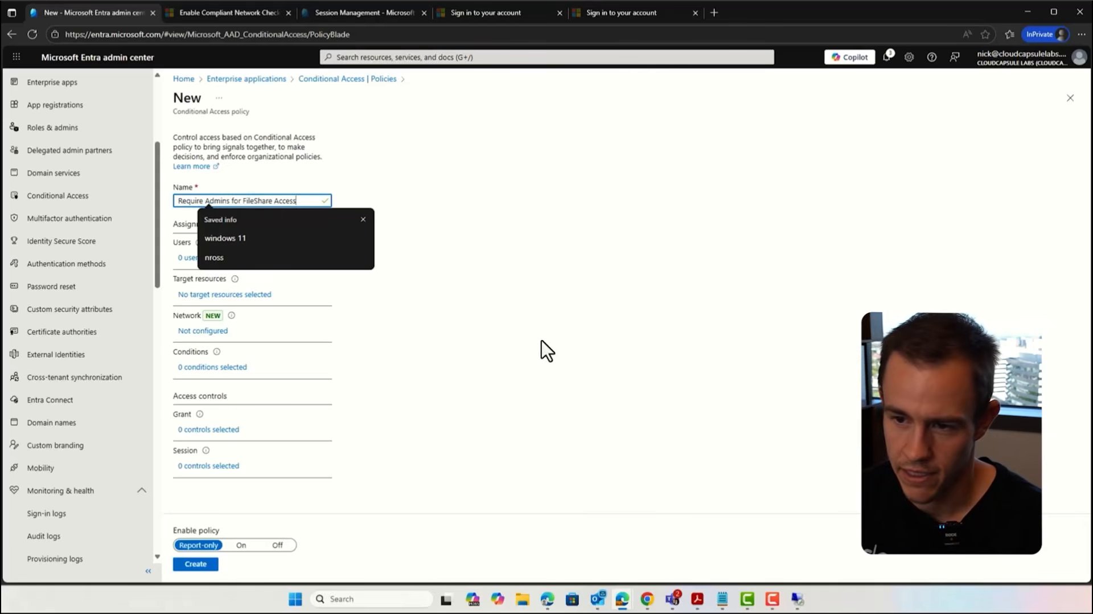
{"action": "left_click", "coordinate": [197, 259]}
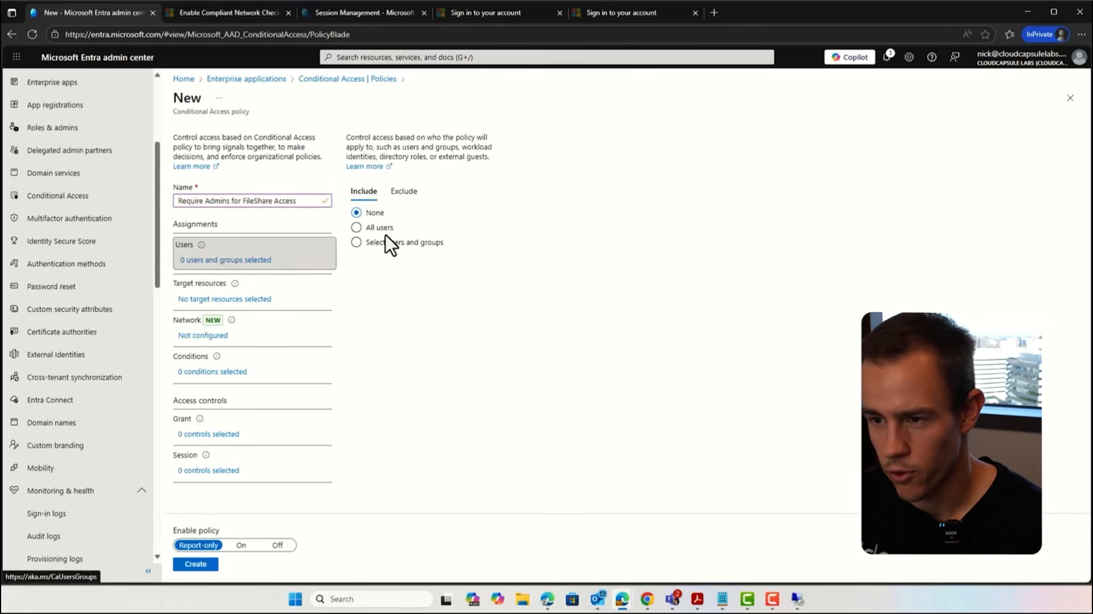
{"action": "left_click", "coordinate": [380, 227]}
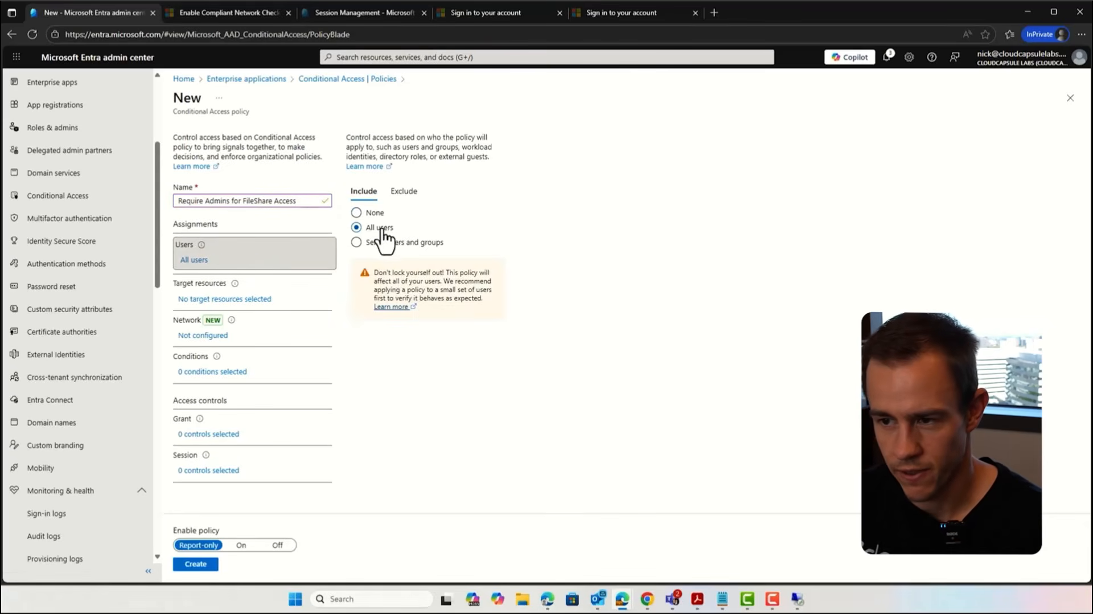
Step: Set the policy's target resources to selected resources and include the Quick Access application
{"action": "left_click", "coordinate": [267, 300]}
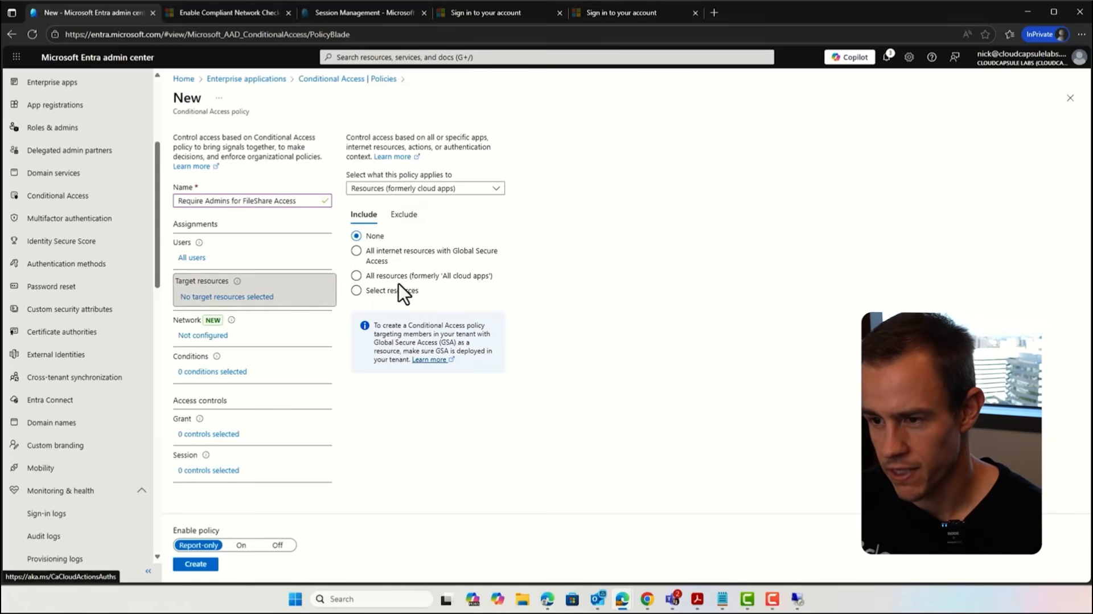
{"action": "left_click", "coordinate": [399, 288]}
{"action": "left_click", "coordinate": [365, 366]}
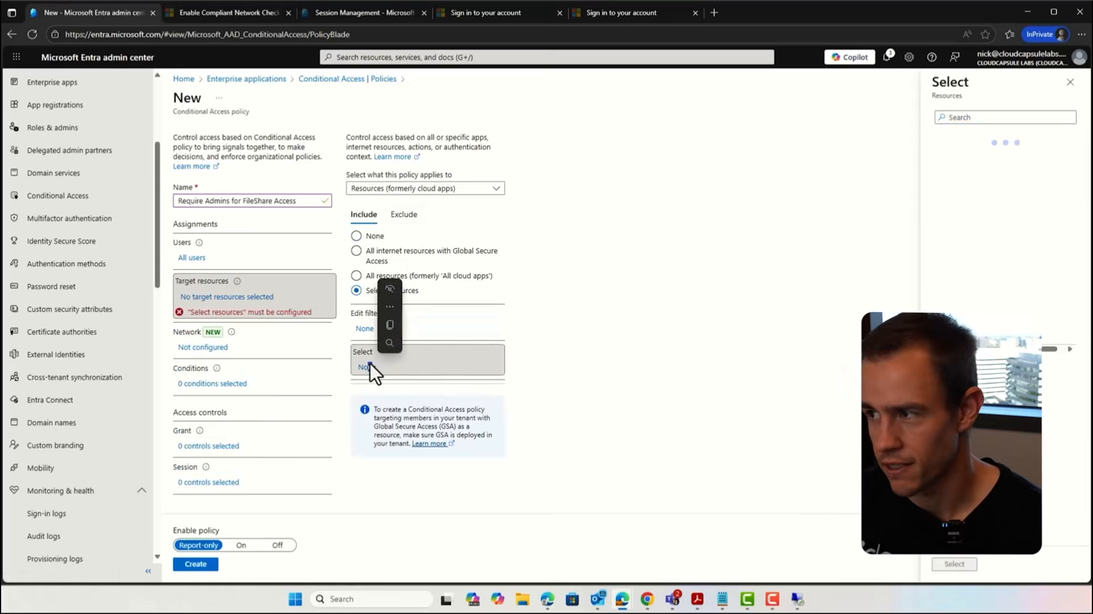
{"action": "type", "text": "Qu"}
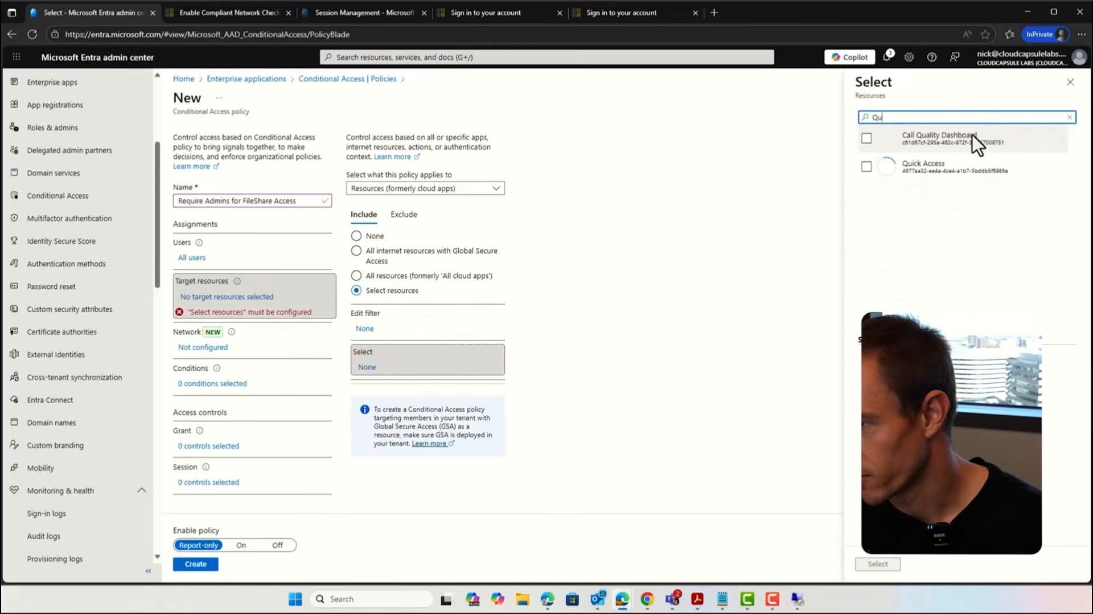
{"action": "left_click", "coordinate": [865, 167]}
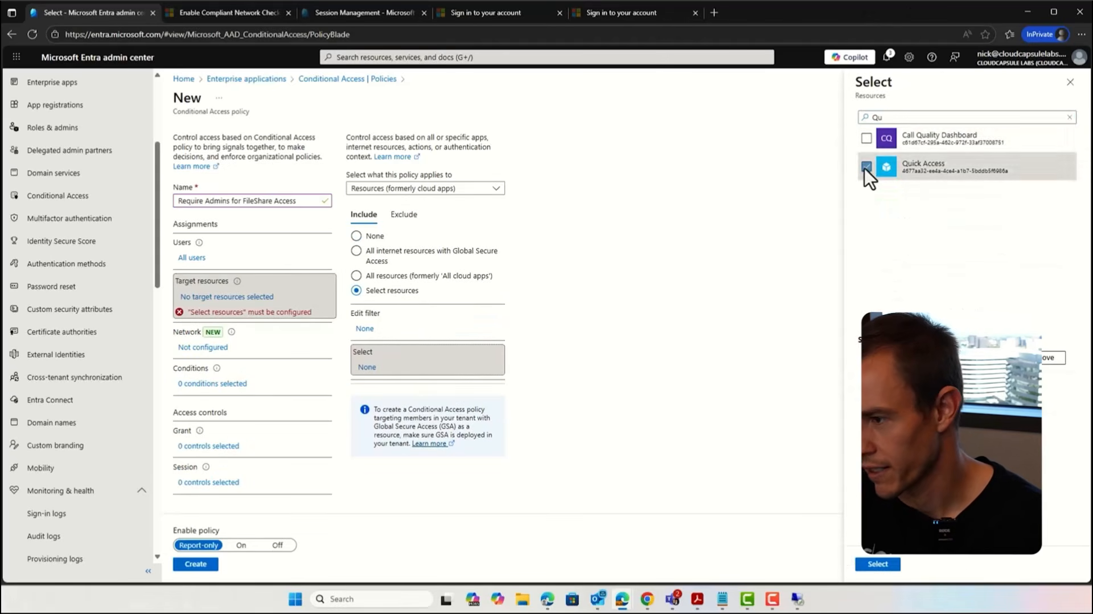
{"action": "left_click", "coordinate": [878, 565]}
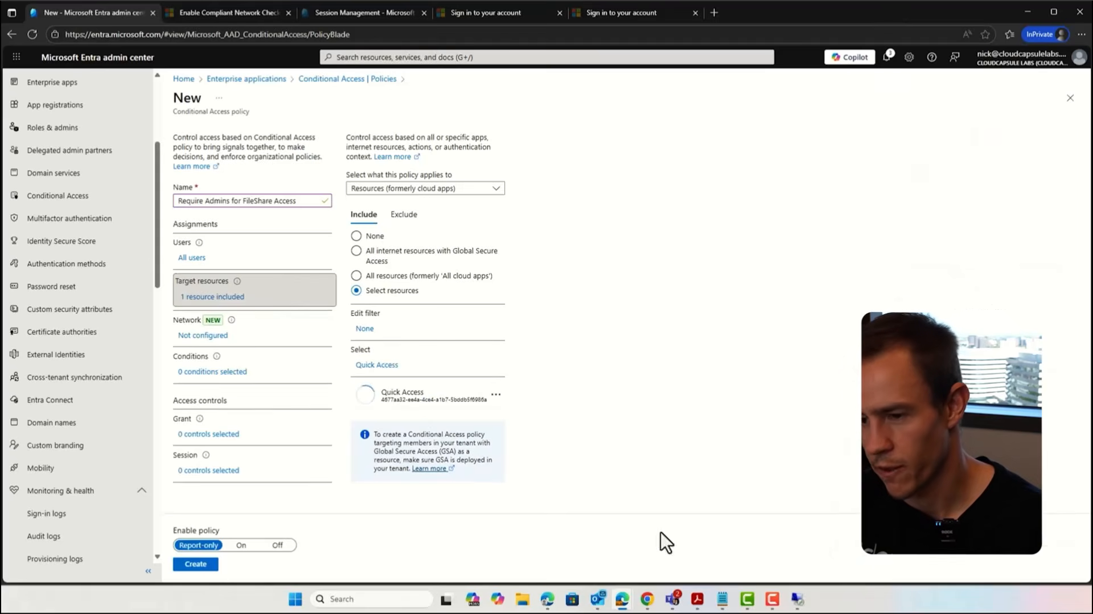